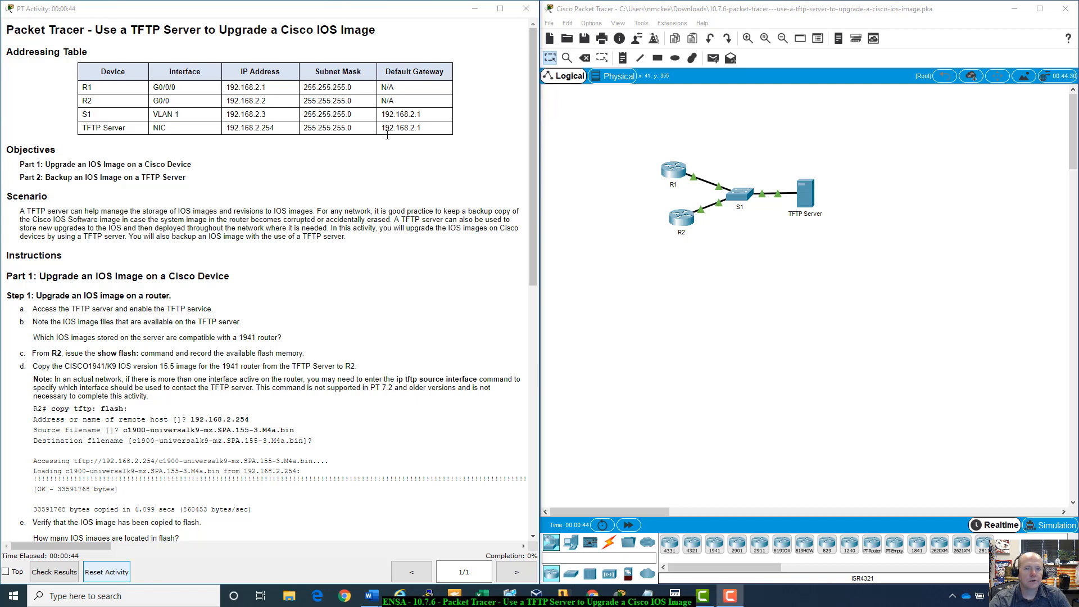
- Open the TFTP Server and turn its TFTP service on
scroll(237, 155, down, 3)
scroll(237, 156, down, 1)
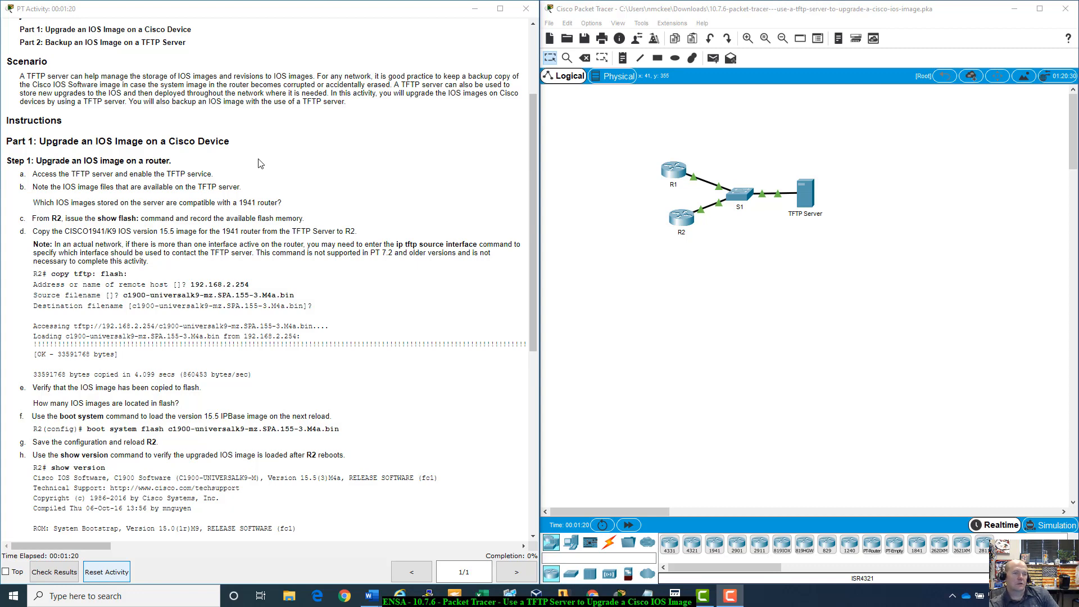
scroll(260, 163, down, 2)
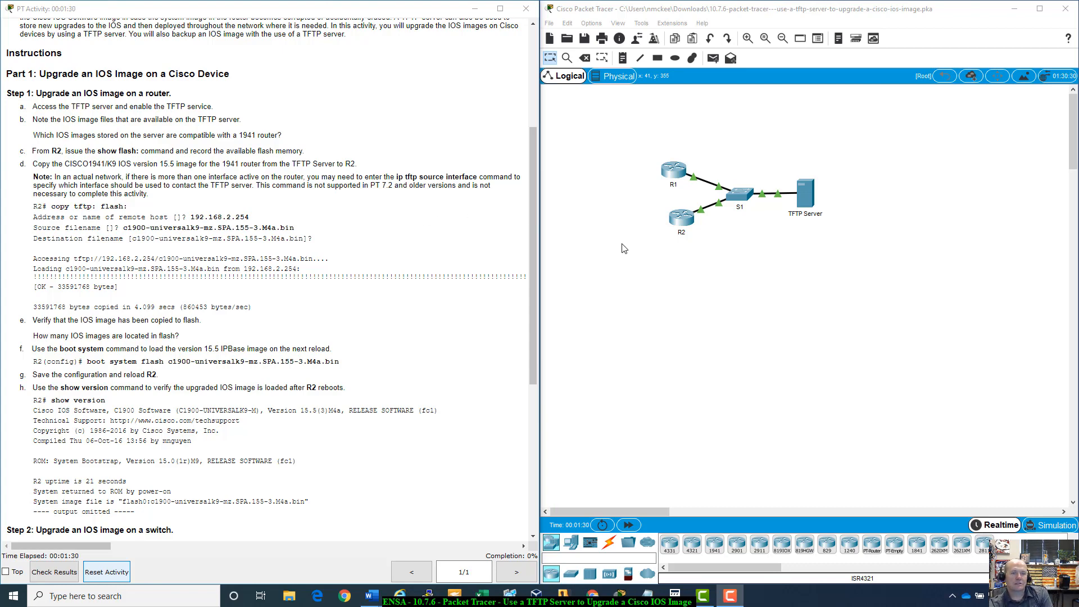
click(803, 197)
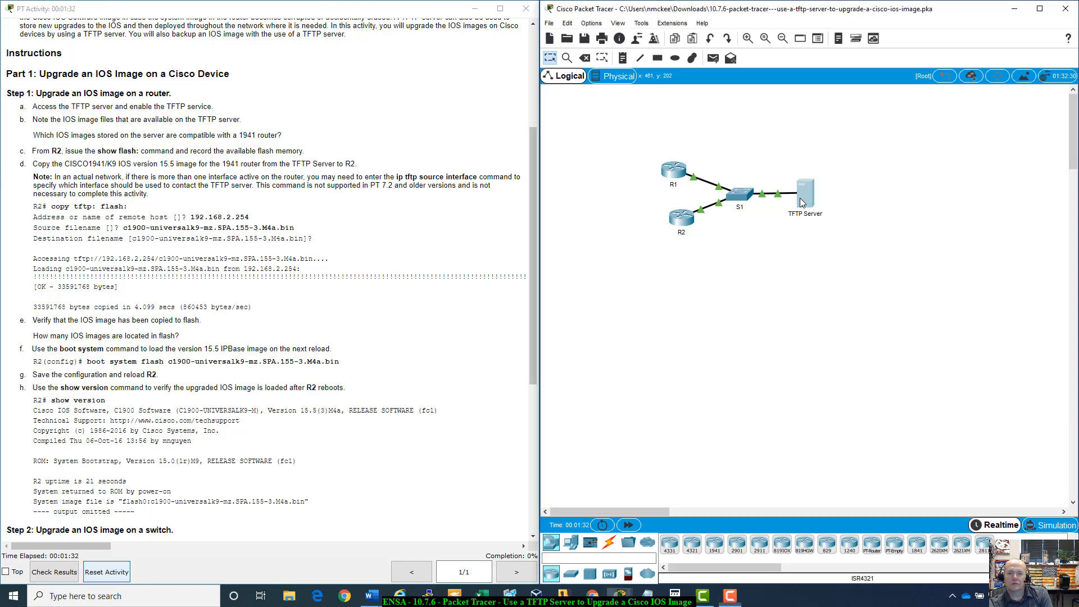
drag(527, 134, 781, 147)
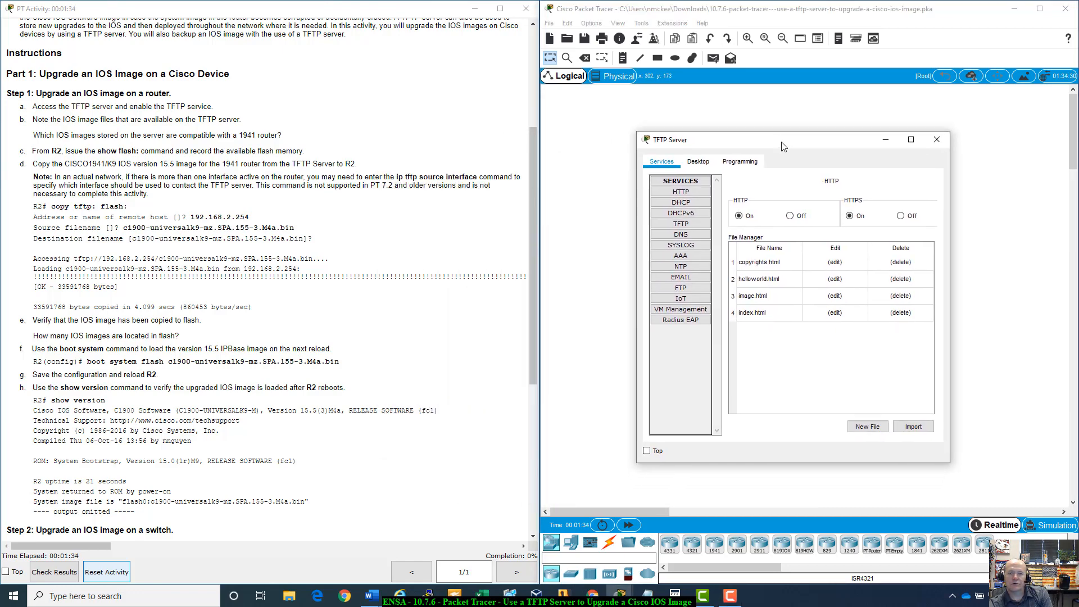
click(684, 225)
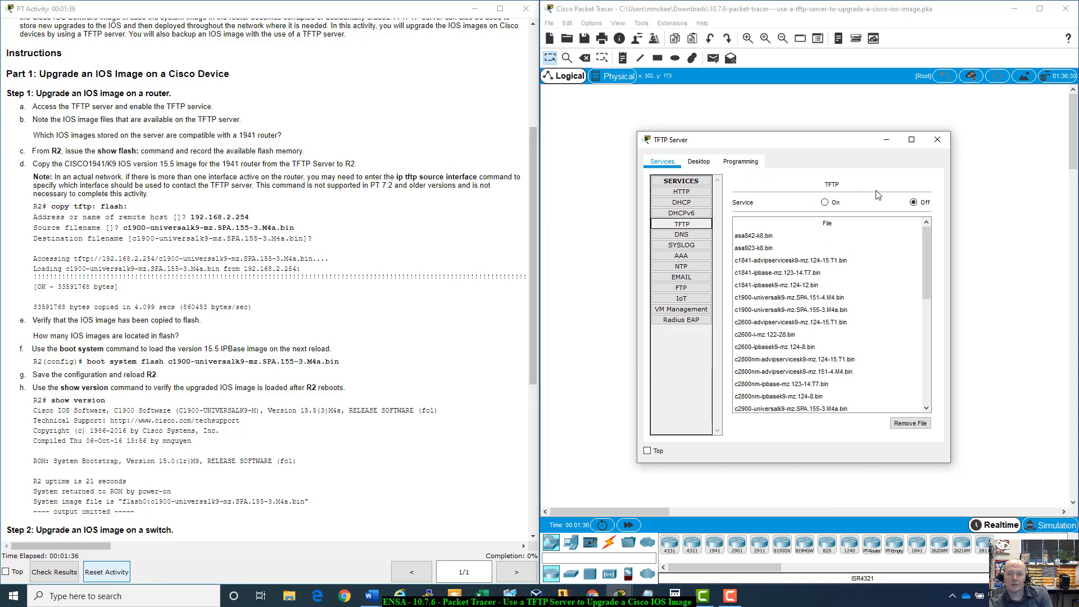
click(824, 203)
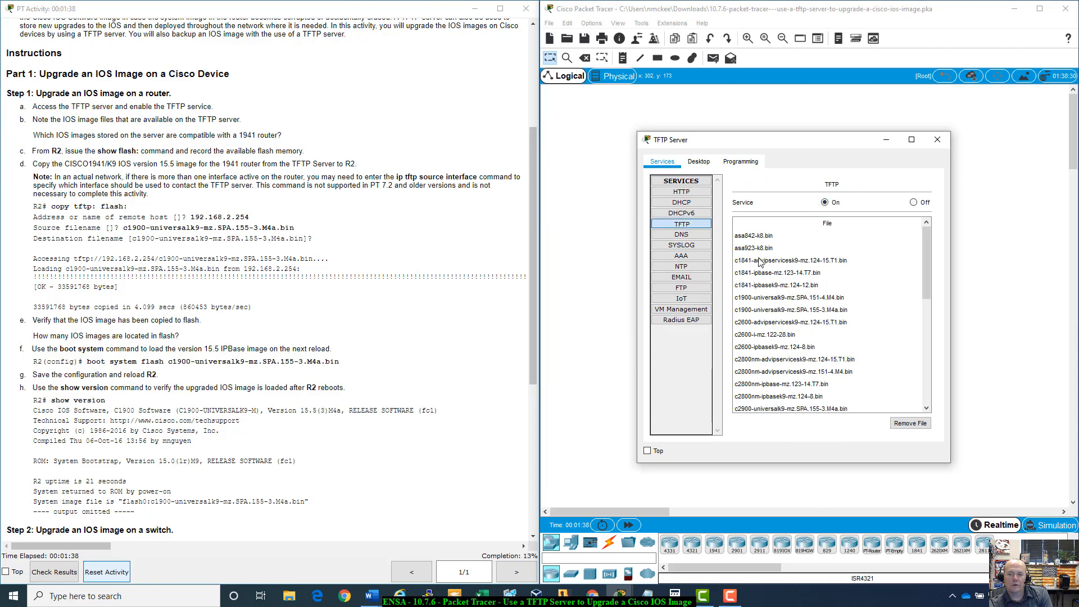
- Review which IOS image files on the TFTP server suit a 1941 router, and close the server window
click(738, 299)
click(745, 312)
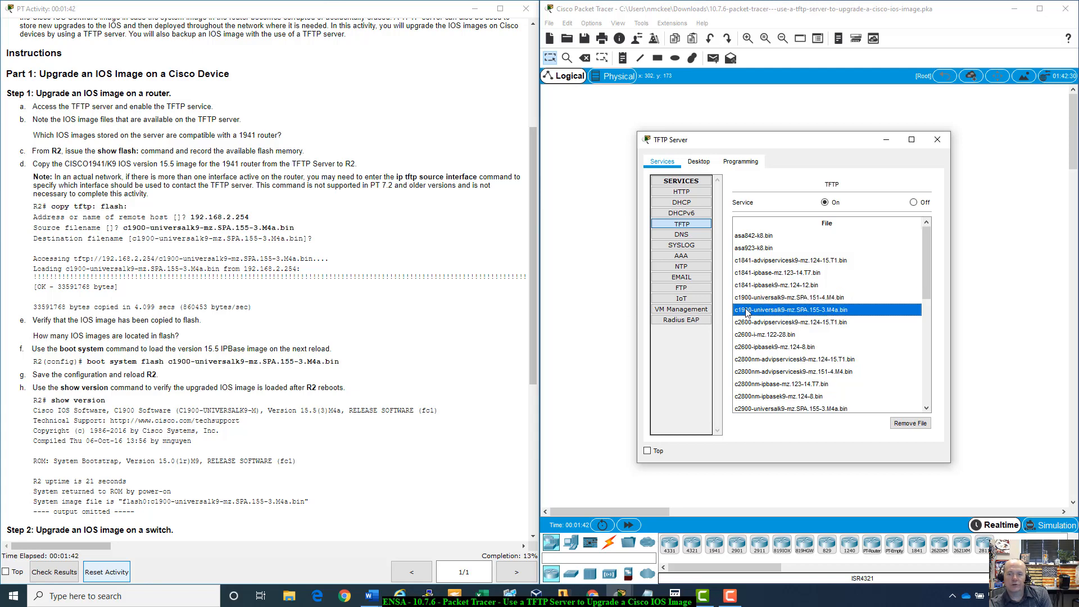
click(752, 302)
click(757, 311)
click(759, 300)
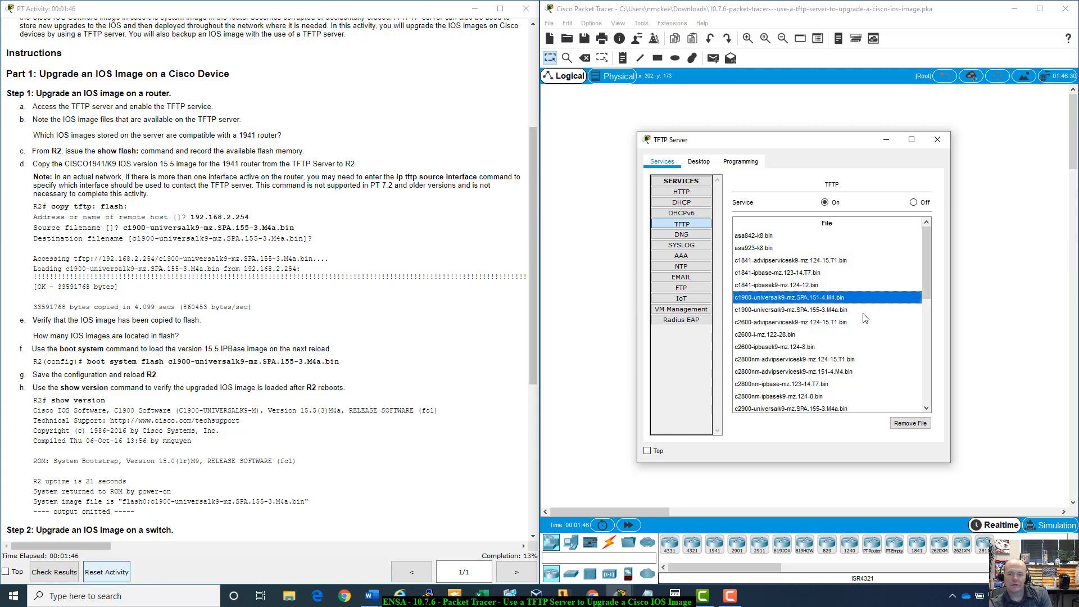
click(942, 141)
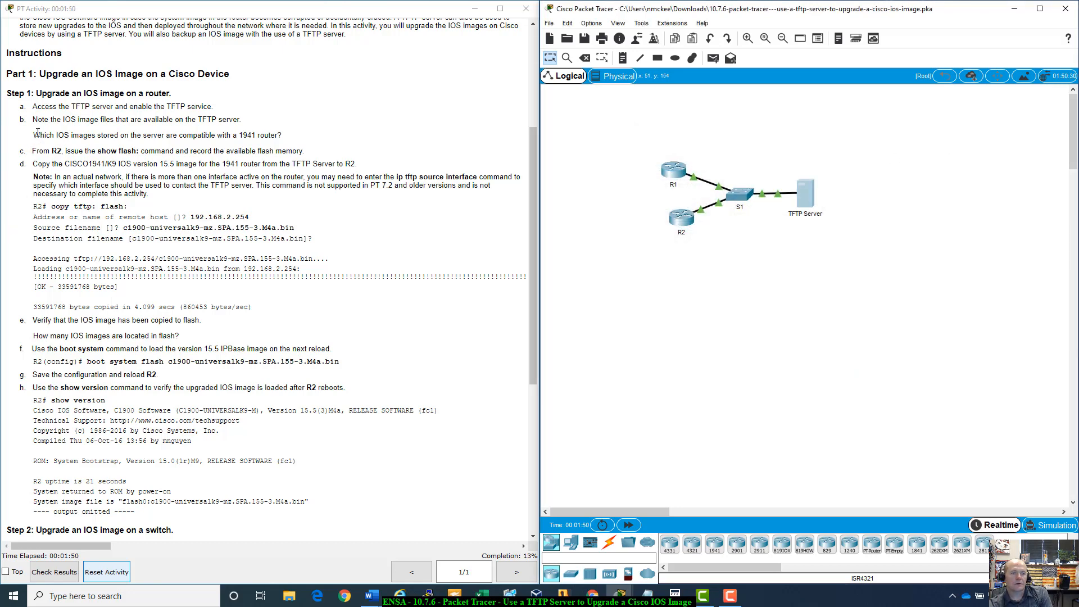
drag(34, 134, 301, 142)
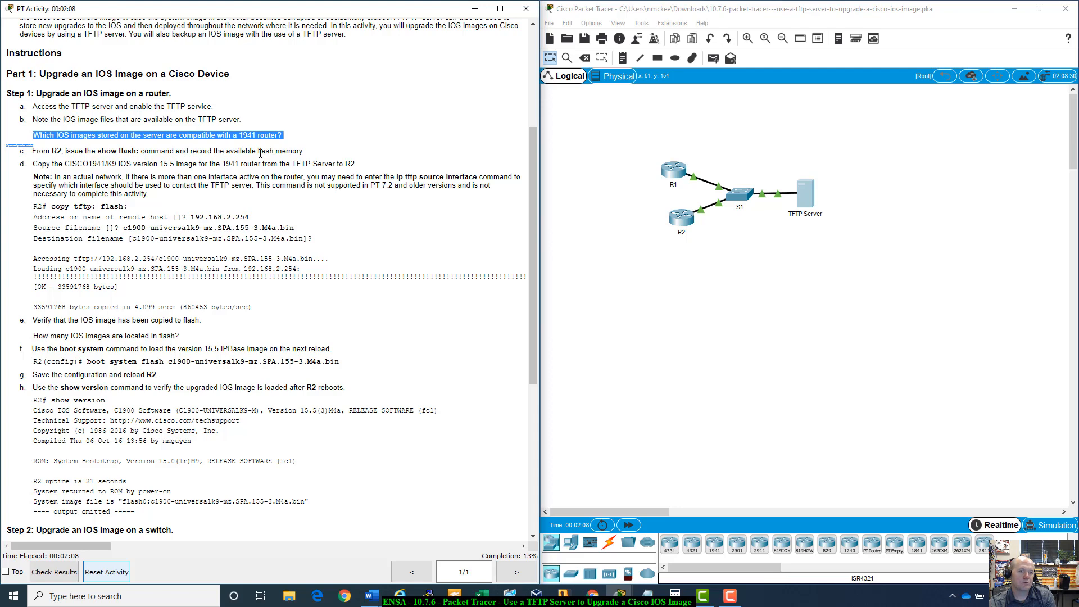
- Open R2's command line and enter privileged mode with enable
click(682, 217)
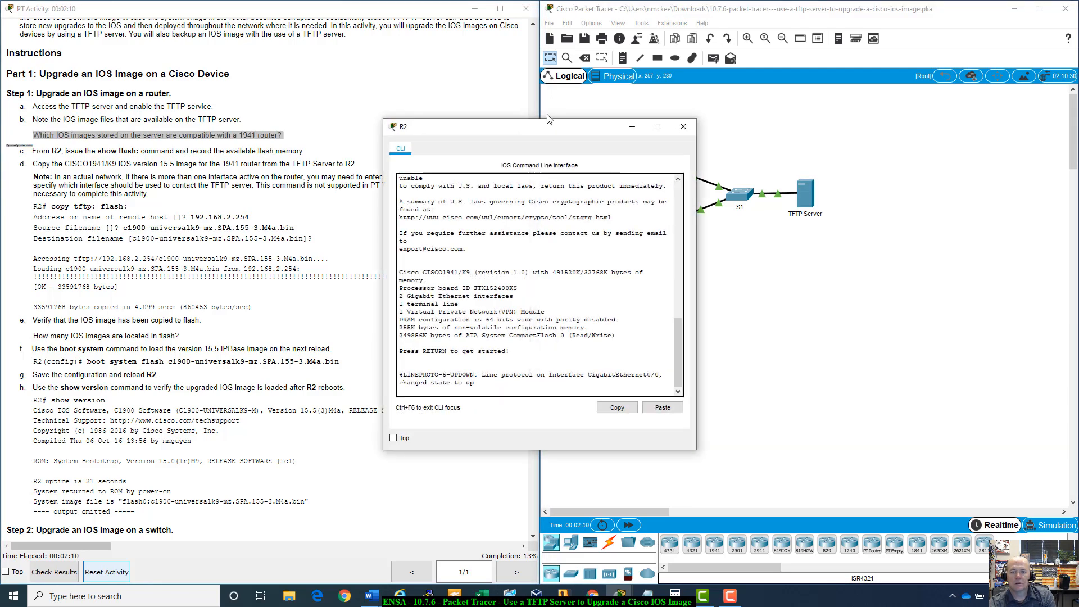
drag(555, 129, 785, 174)
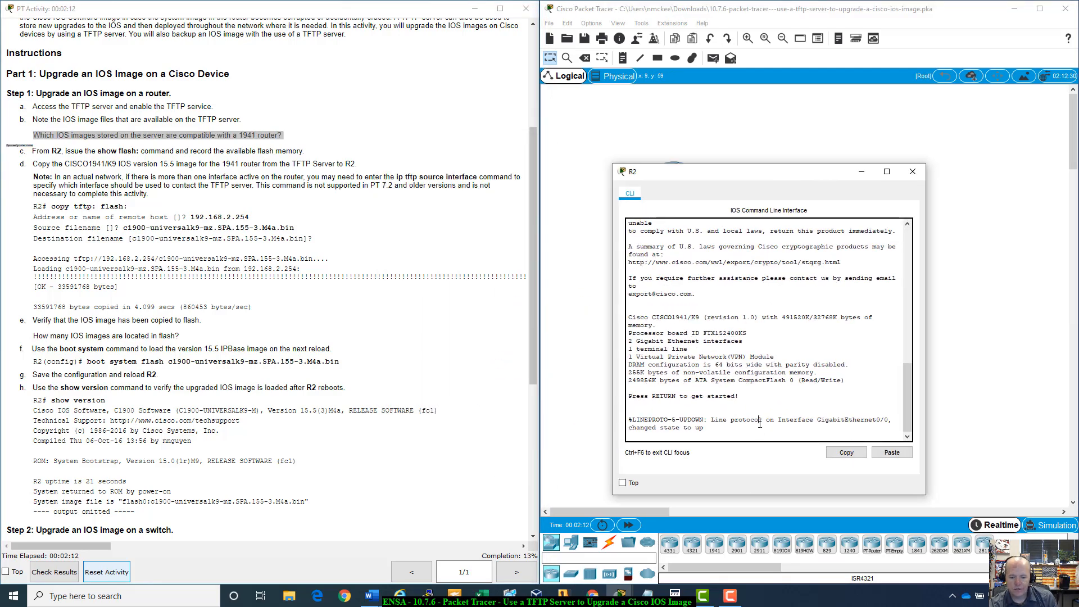
key(Return)
text(enabl)
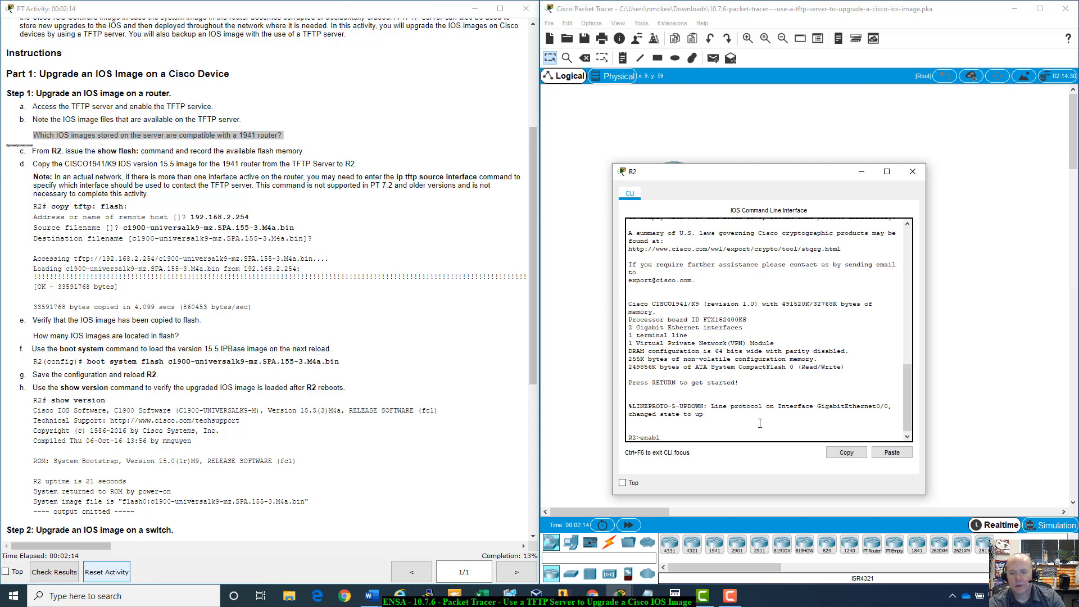
text(e)
key(Return)
- Display R2's flash contents with show flash and highlight the available flash memory
text(shw)
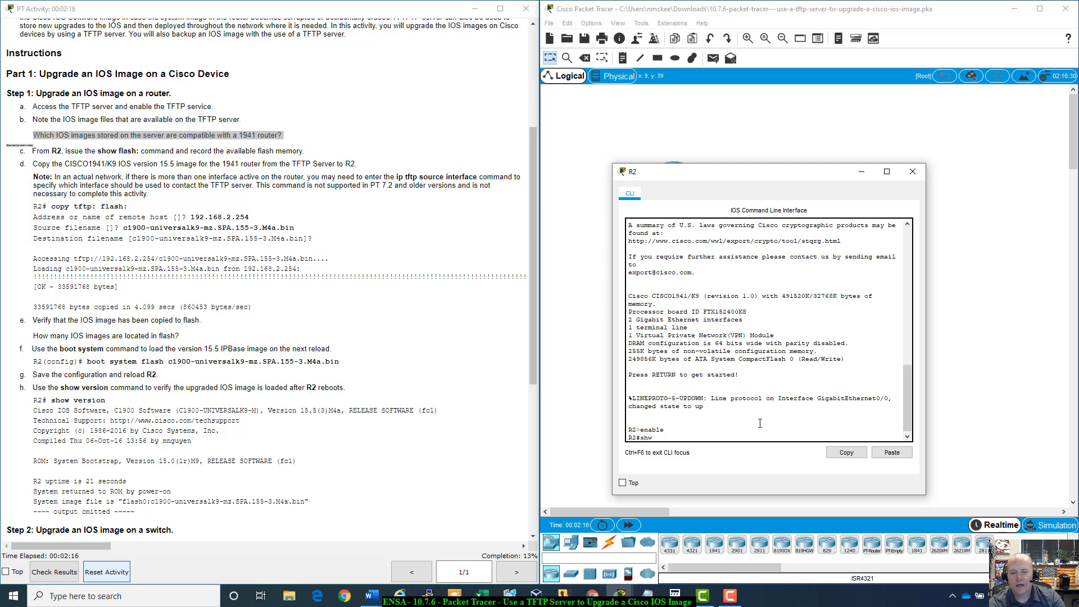
text(w fl)
key(Tab)
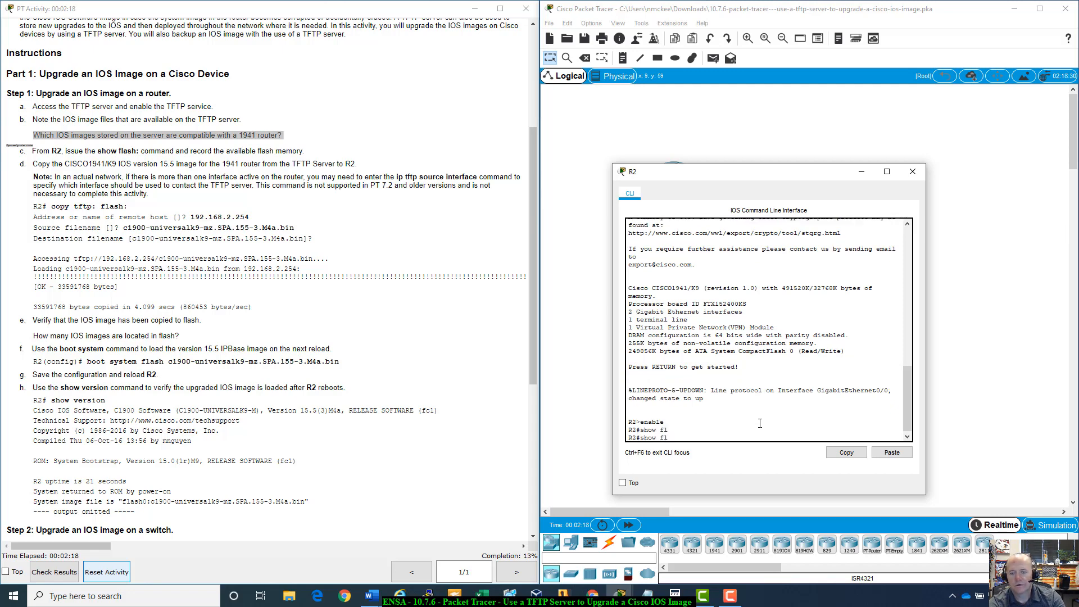
text(a)
key(Tab)
key(Return)
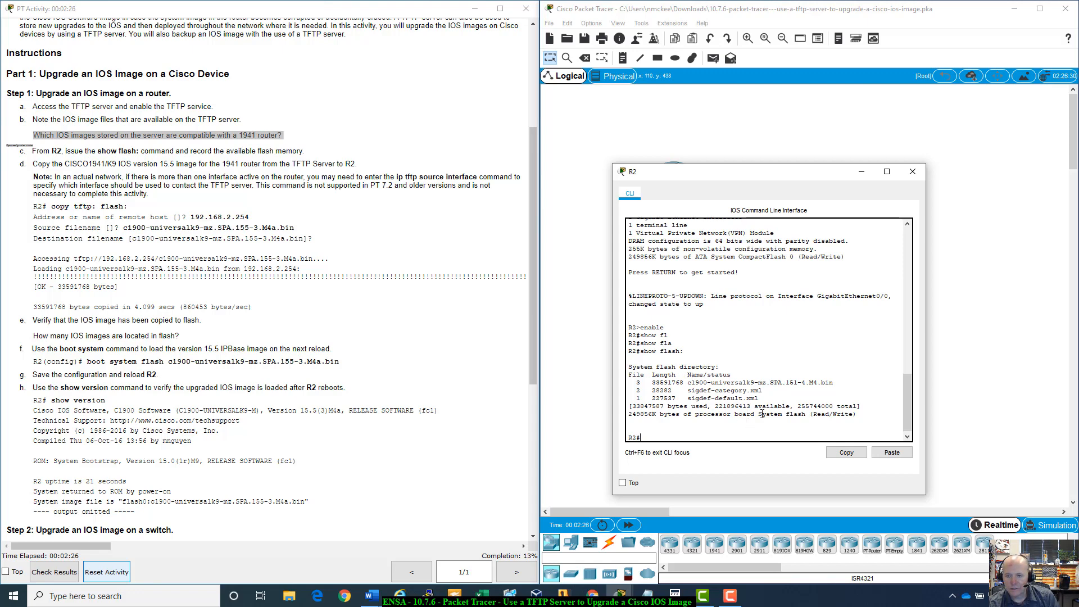
drag(714, 406, 790, 410)
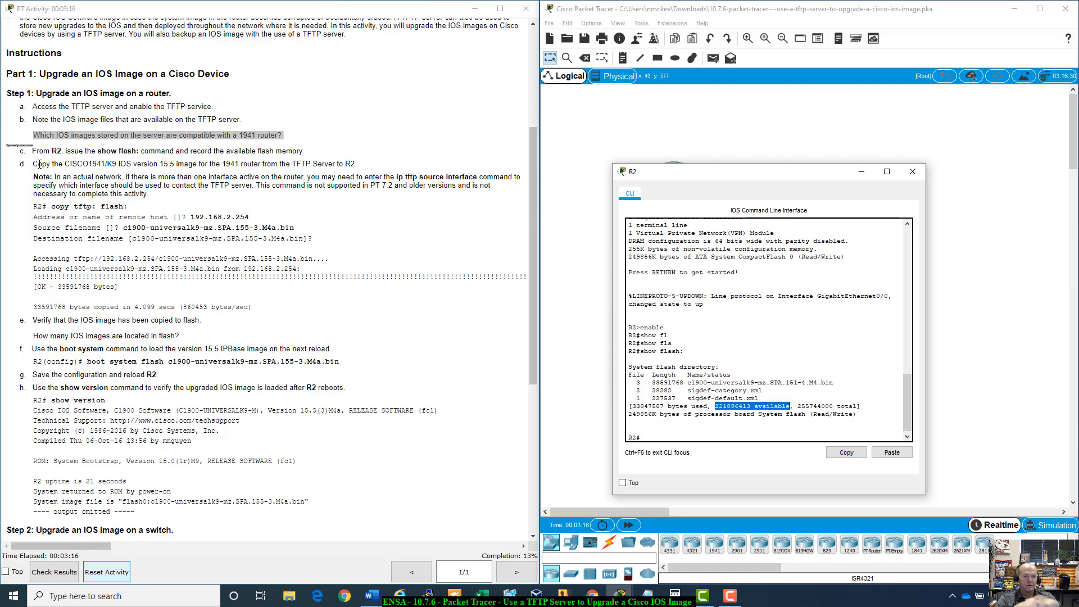
- Run copy tftp: flash: on R2 and give 192.168.2.254 as the remote host address
click(669, 436)
text(co)
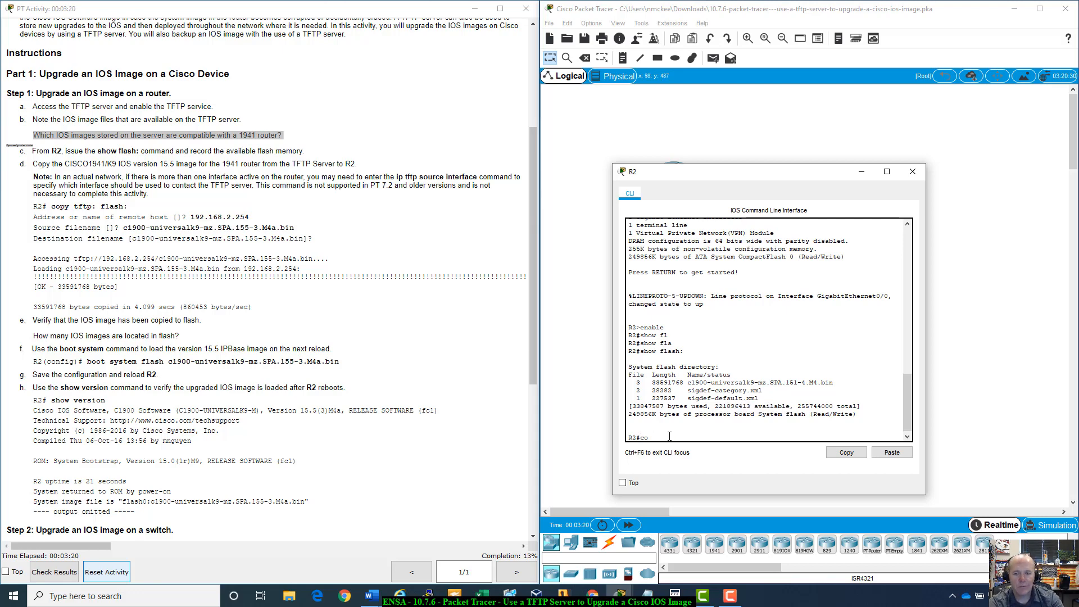
text(py tftp)
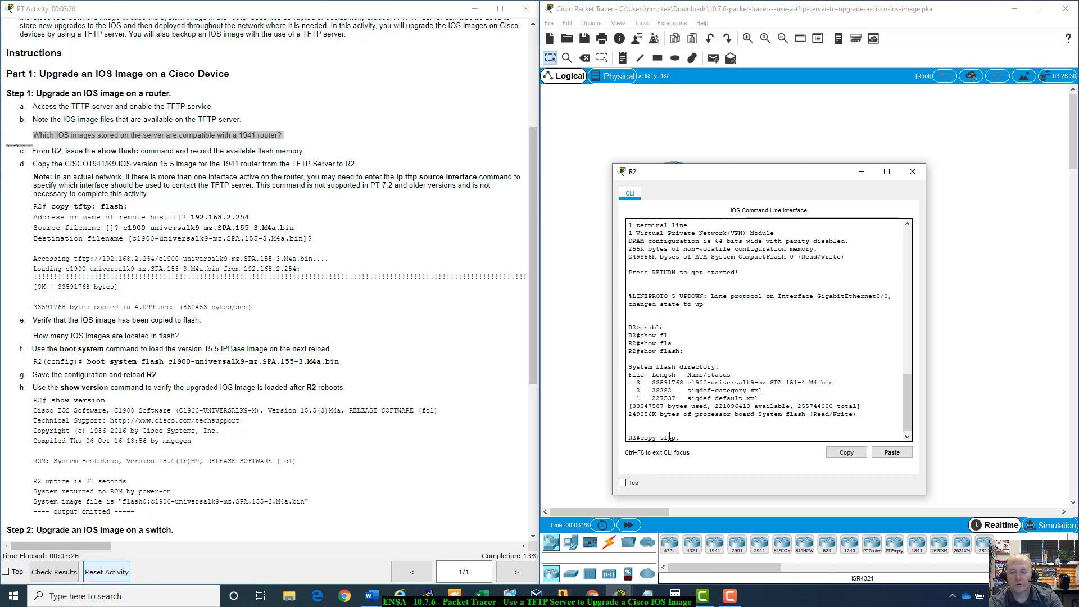
text(: flash:)
key(Return)
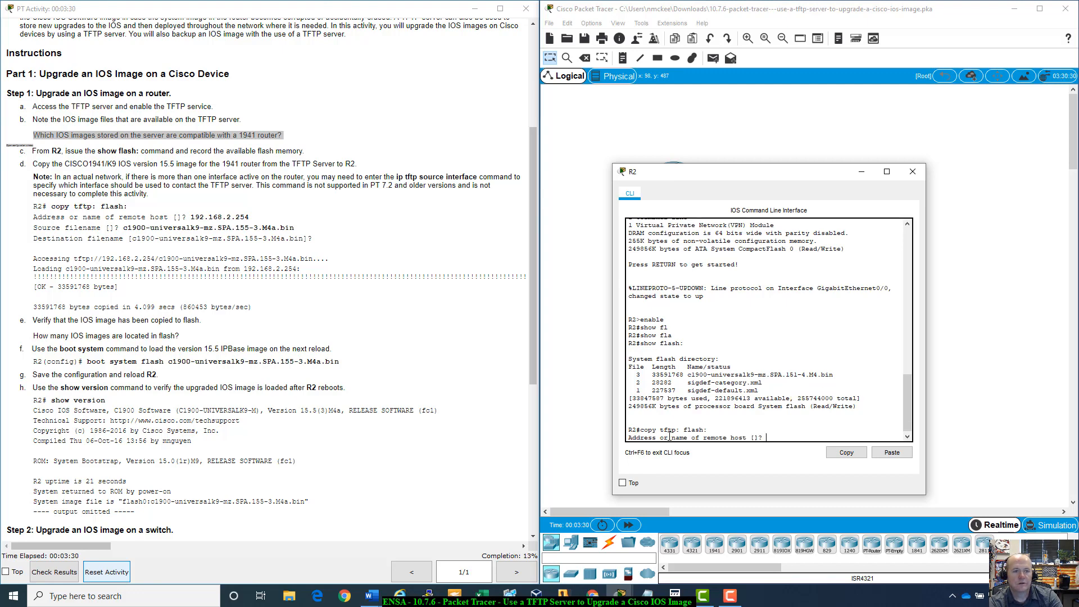
text(192.1)
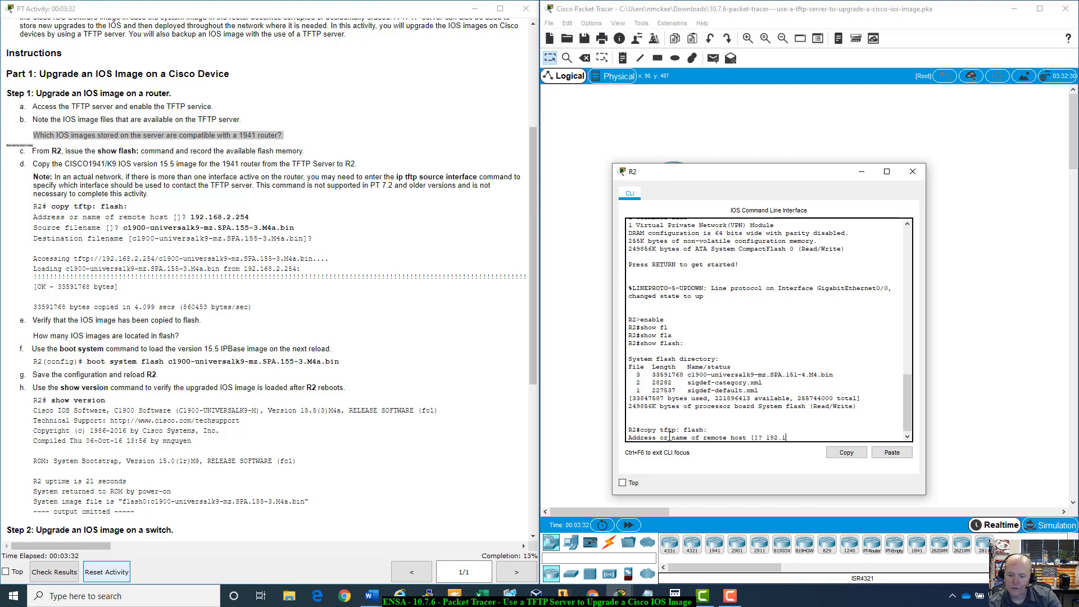
text(68.2.254)
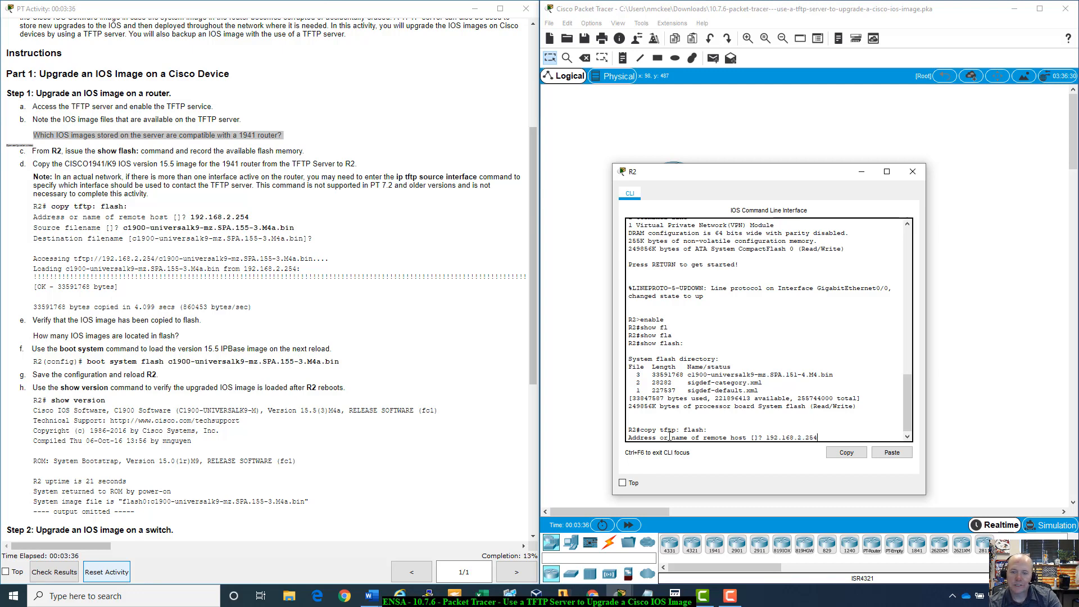
key(Return)
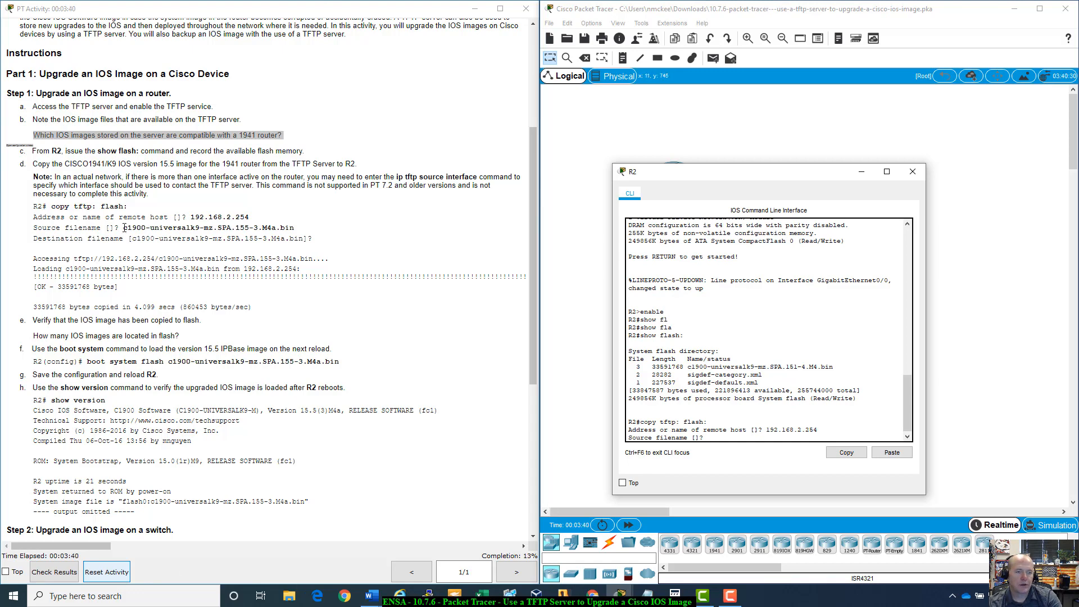
- Paste c1900-universalk9-mz.SPA.155-3.M4a.bin as the source filename and accept the default destination filename
drag(123, 227, 294, 226)
key(ctrl+c)
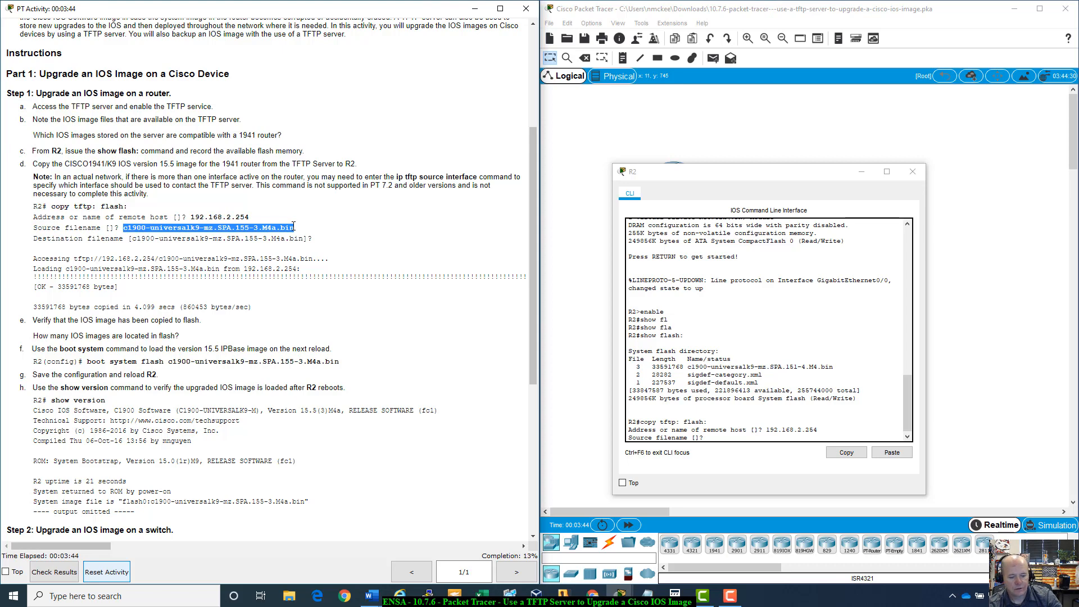
right_click(729, 437)
click(755, 456)
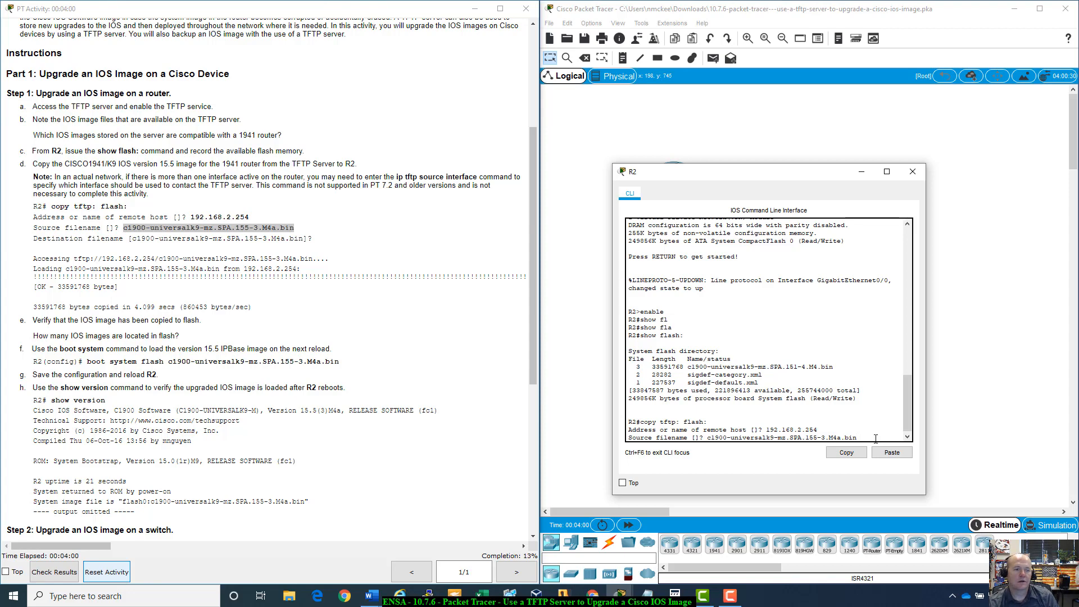
key(Return)
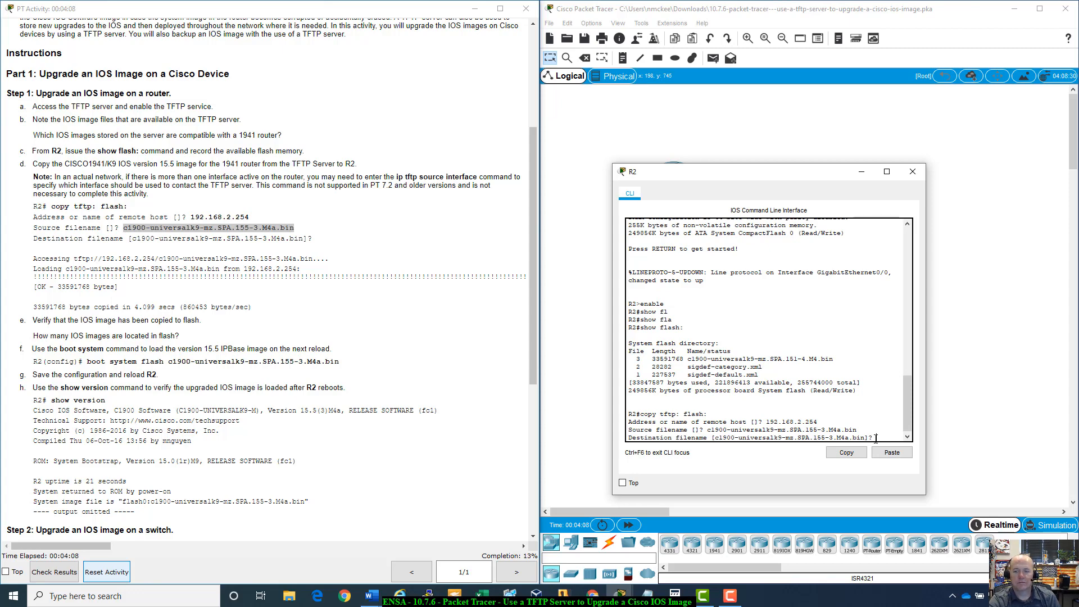
key(Return)
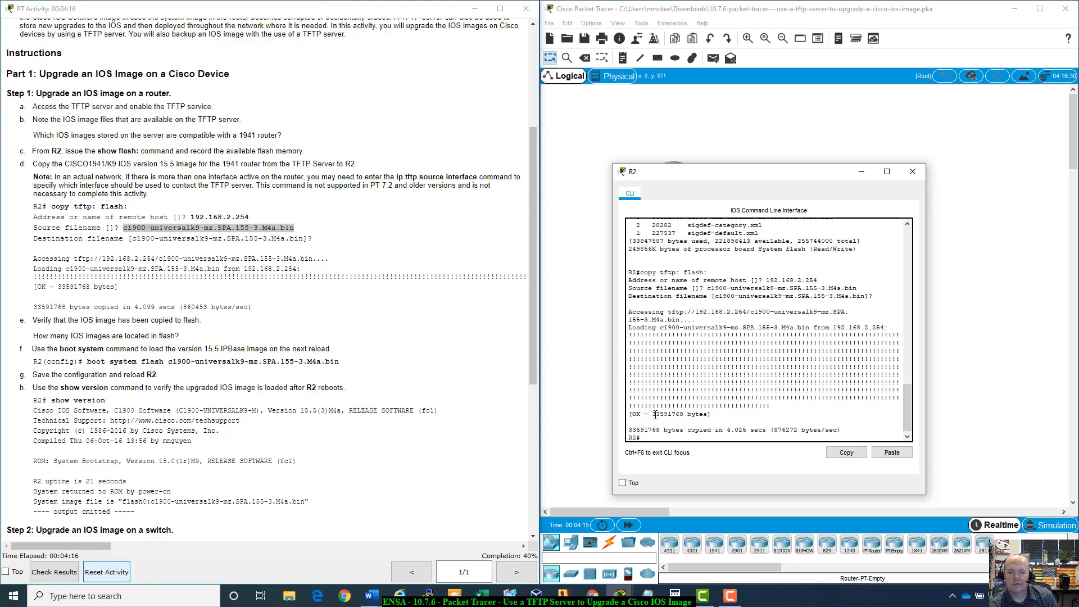
- Review the transfer output and list R2's flash again with show flash to check the IOS image entries
drag(652, 413, 708, 416)
drag(628, 428, 854, 428)
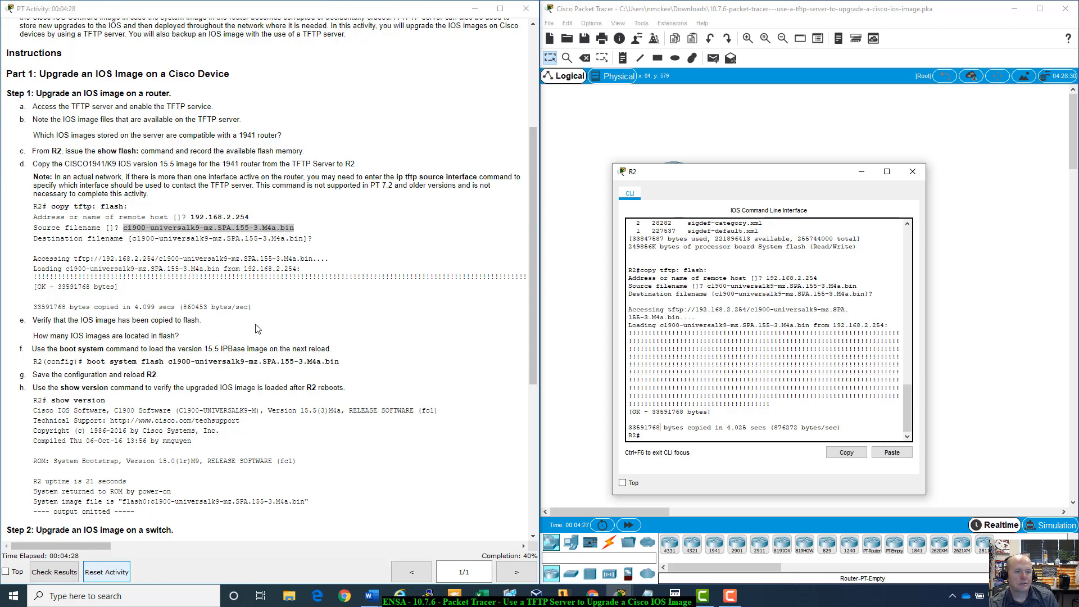
text(s)
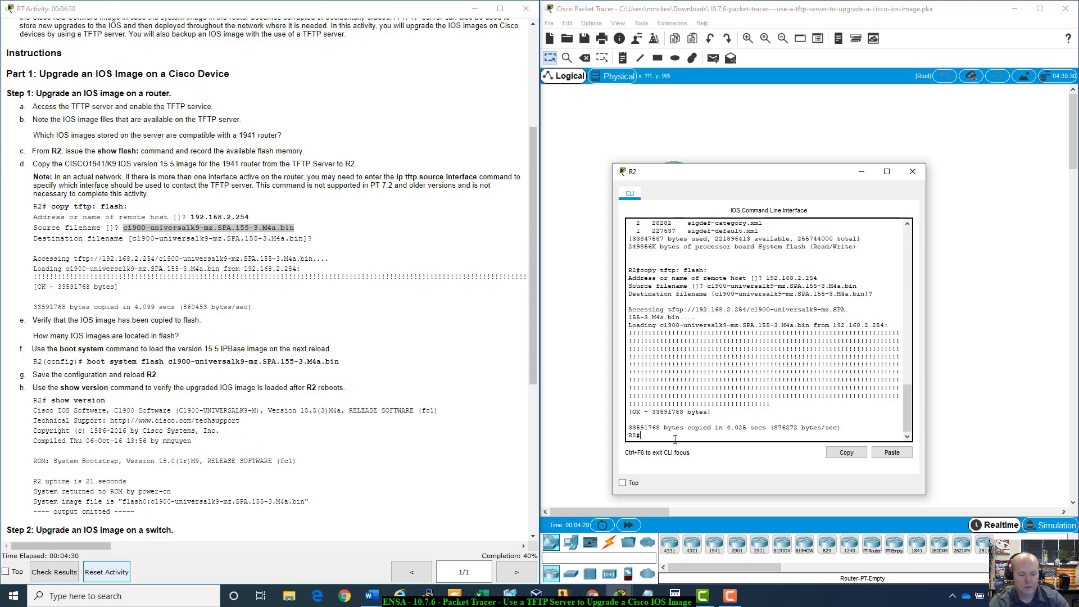
text(how fla)
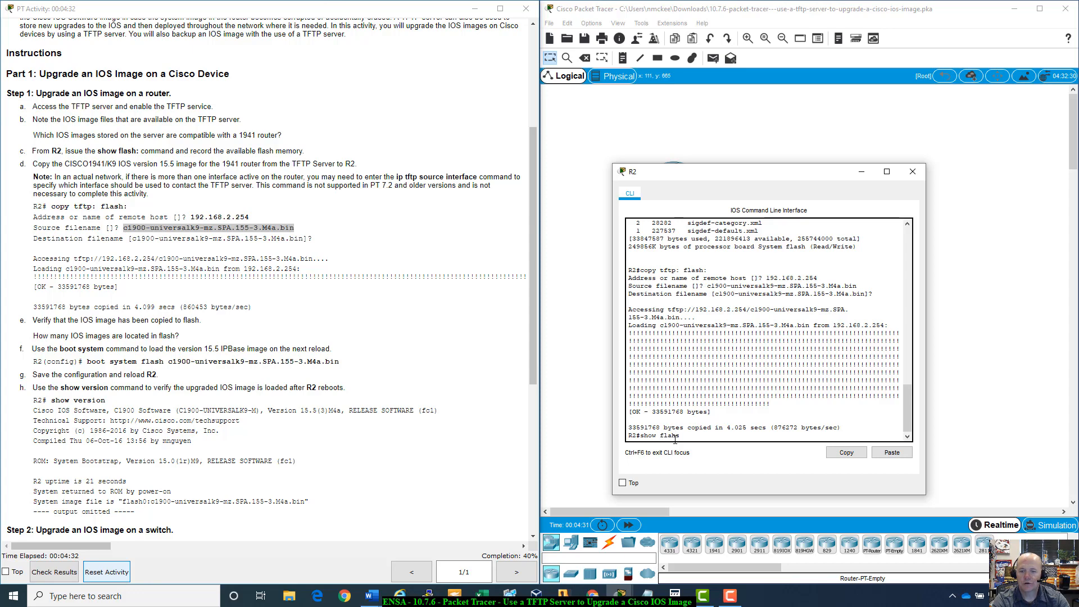
text(sh:)
key(Return)
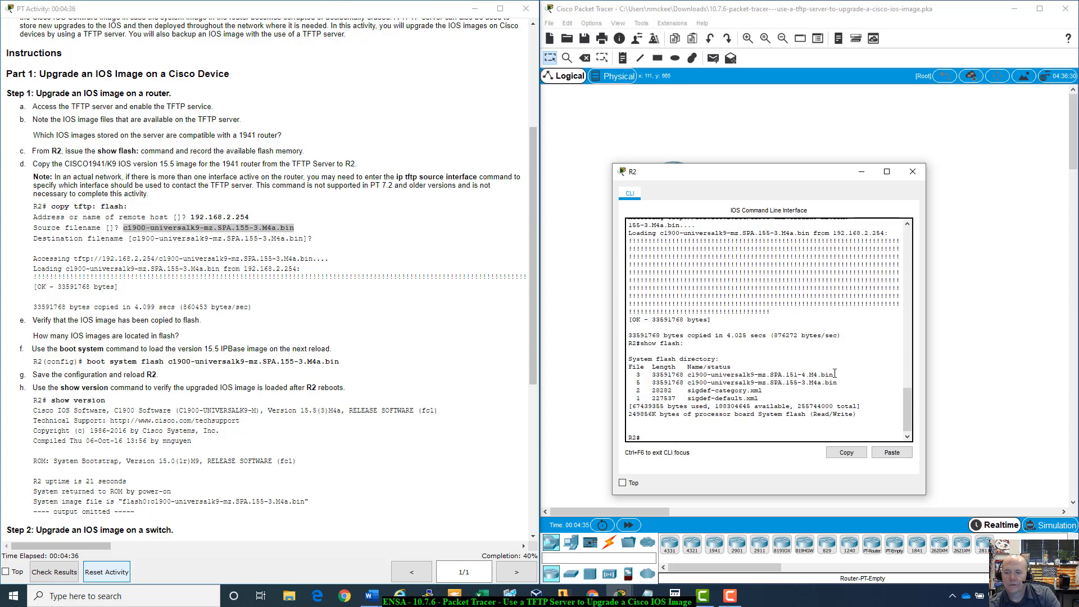
drag(834, 374, 652, 375)
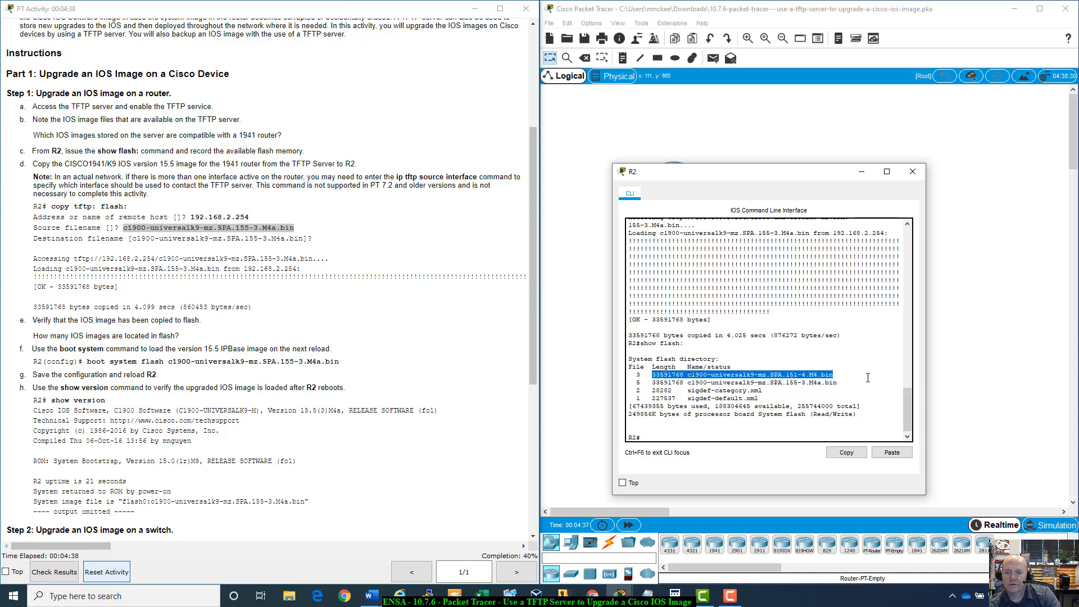
drag(839, 382, 652, 383)
key(ctrl+c)
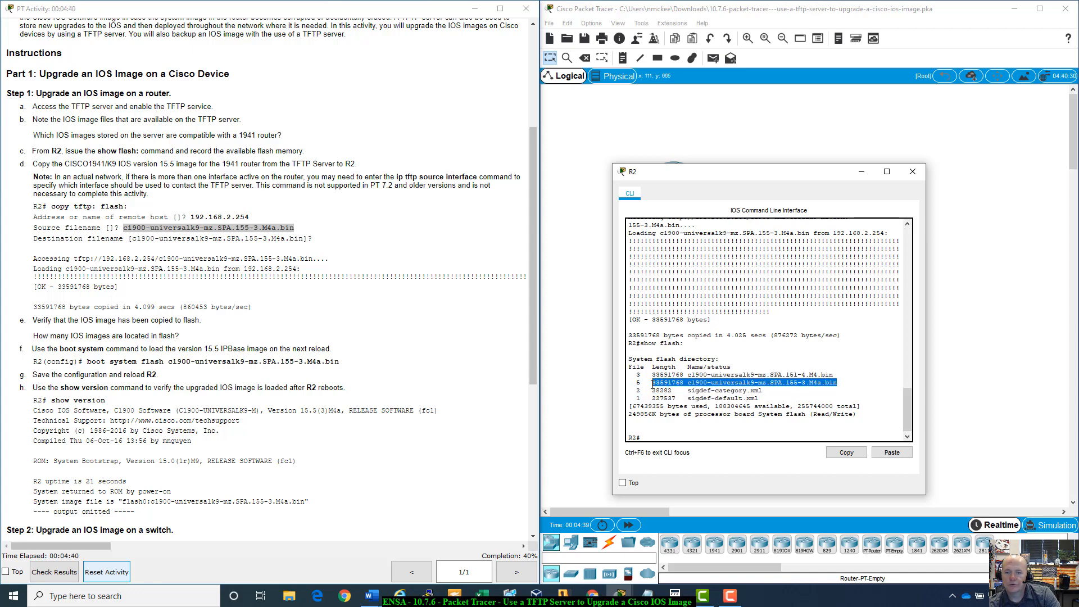
click(811, 385)
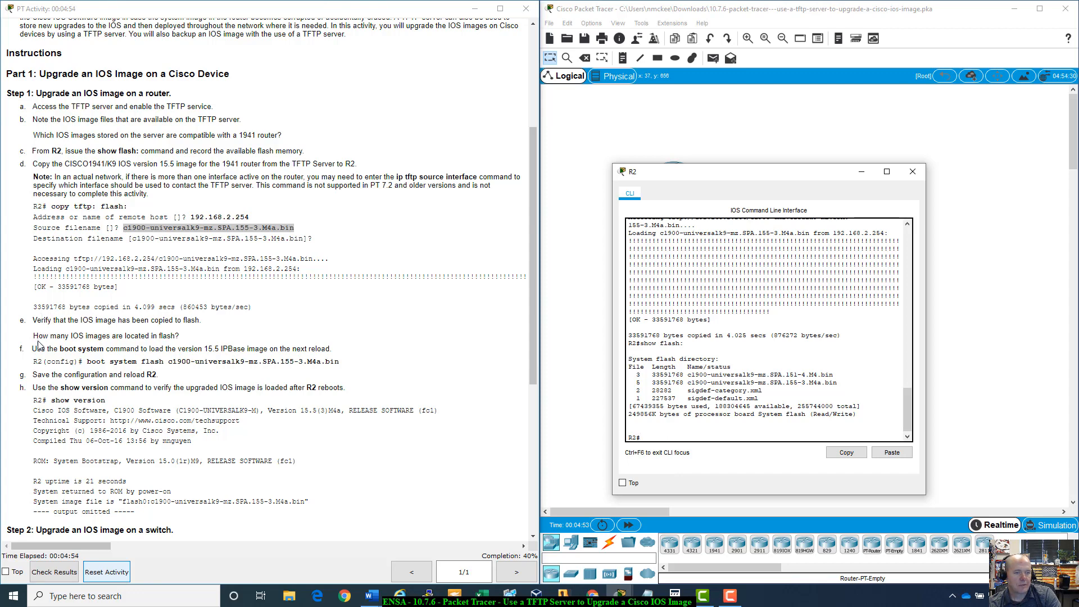
drag(651, 376, 850, 384)
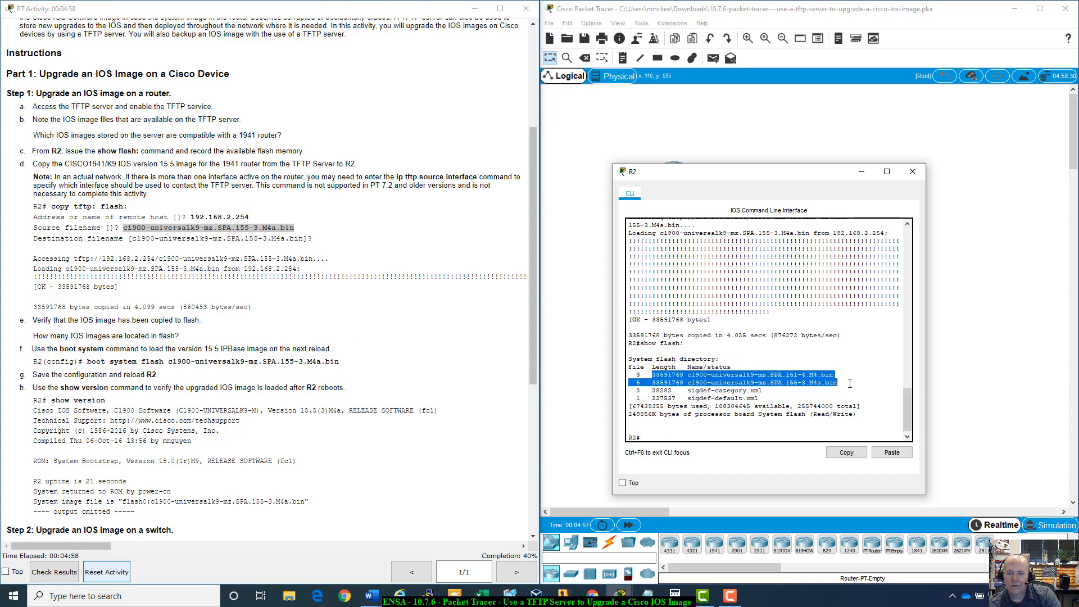
click(676, 439)
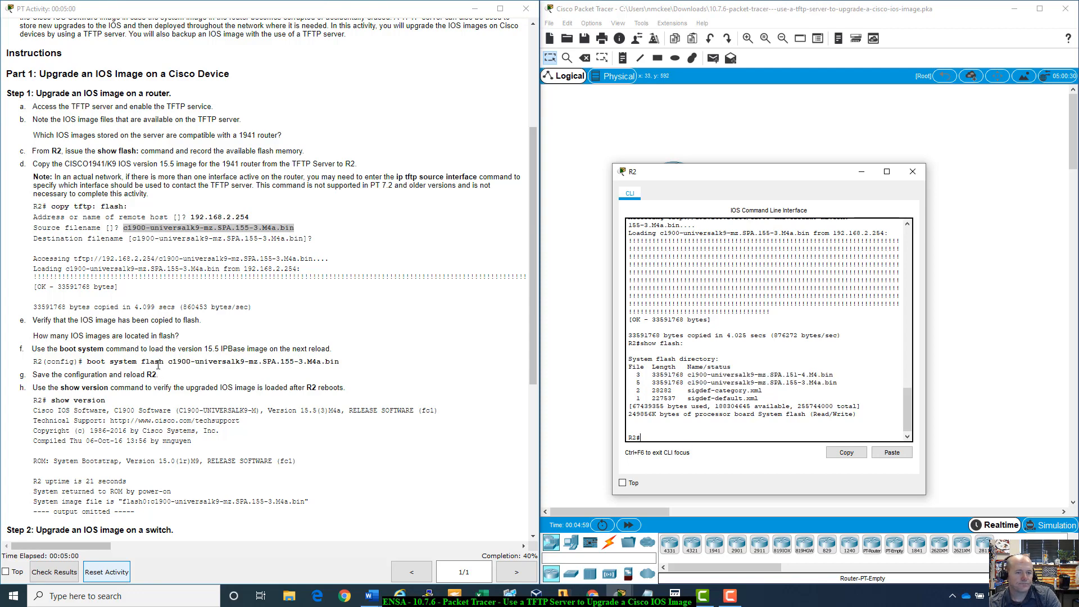
scroll(158, 364, down, 2)
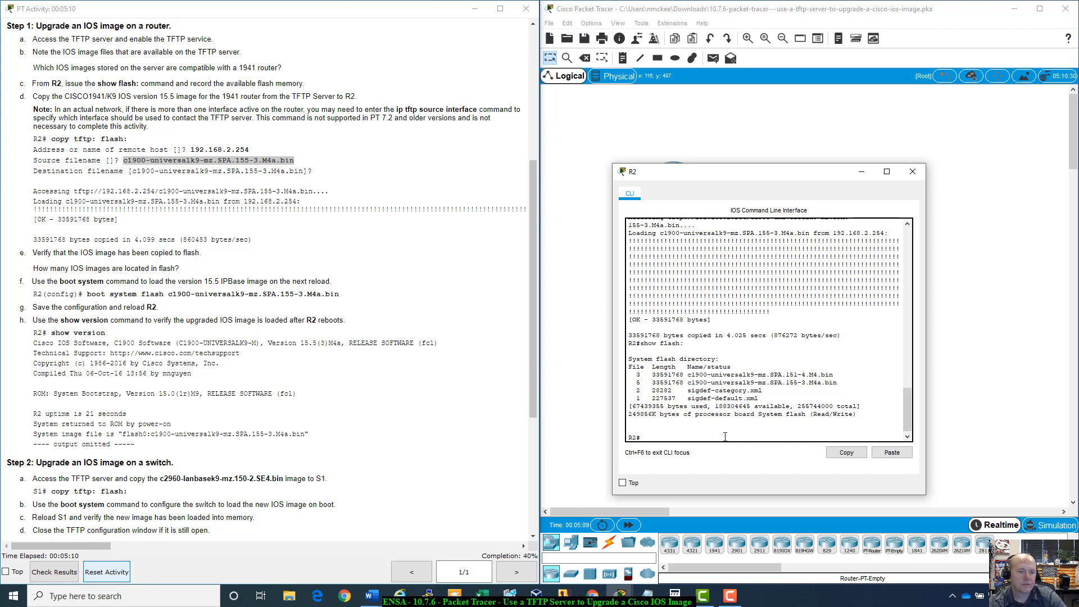
text(boo)
key(BackSpace)
key(BackSpace)
key(BackSpace)
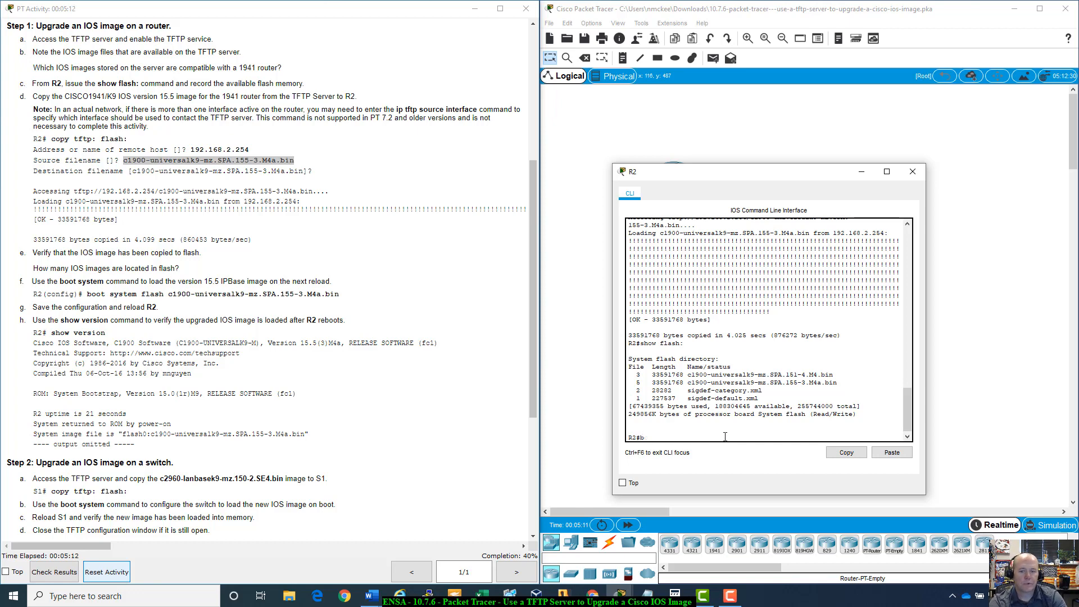
- Enter global configuration on R2, set boot system flash c1900-universalk9-mz.SPA.155-3.M4a.bin, and exit configuration mode
text(config t)
key(Return)
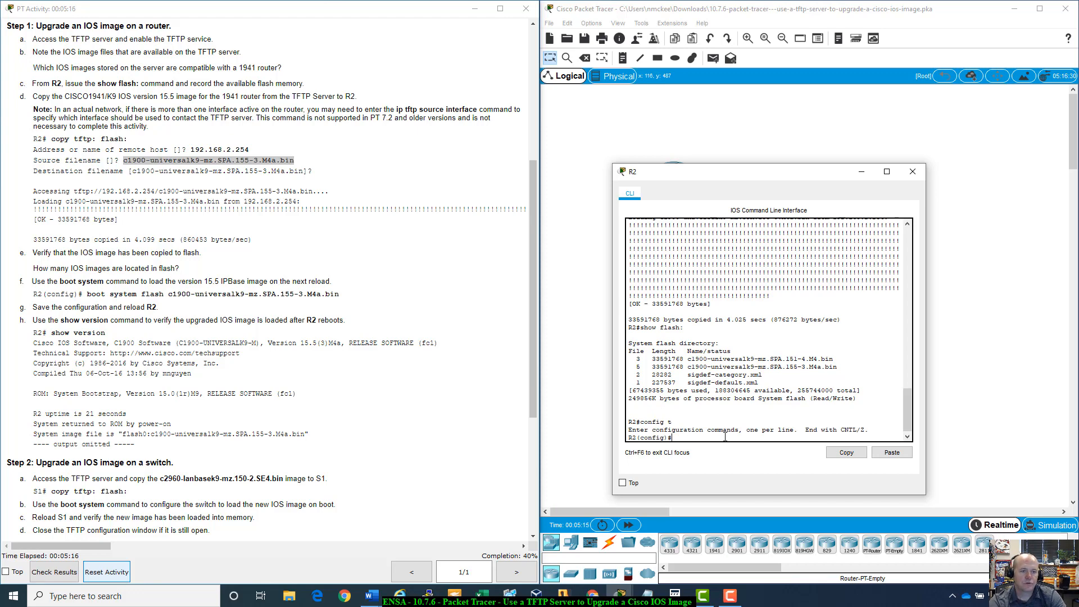
text(boo)
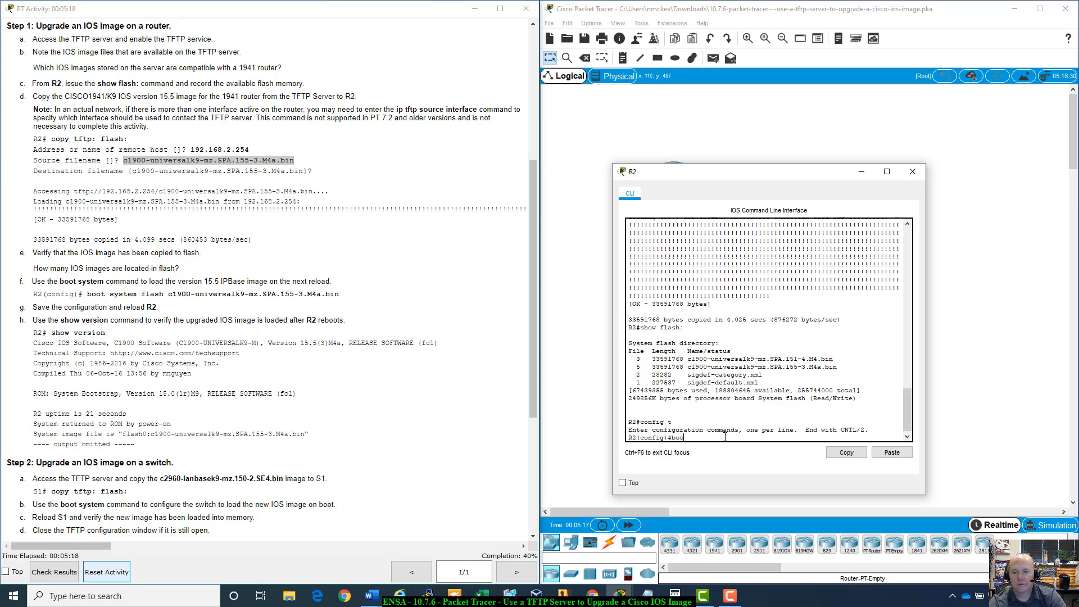
text(t system )
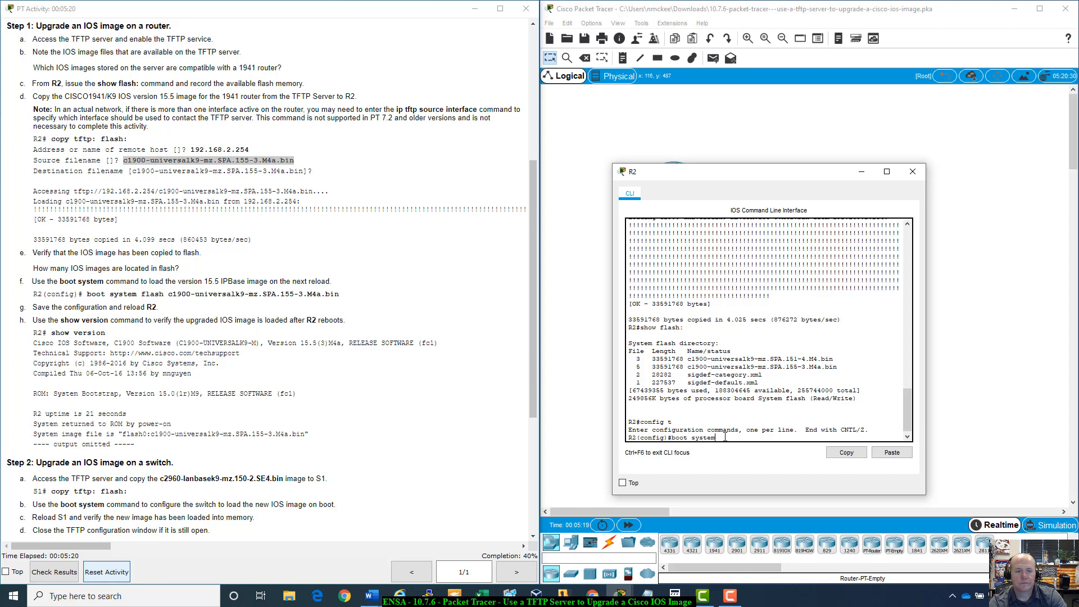
text(flas)
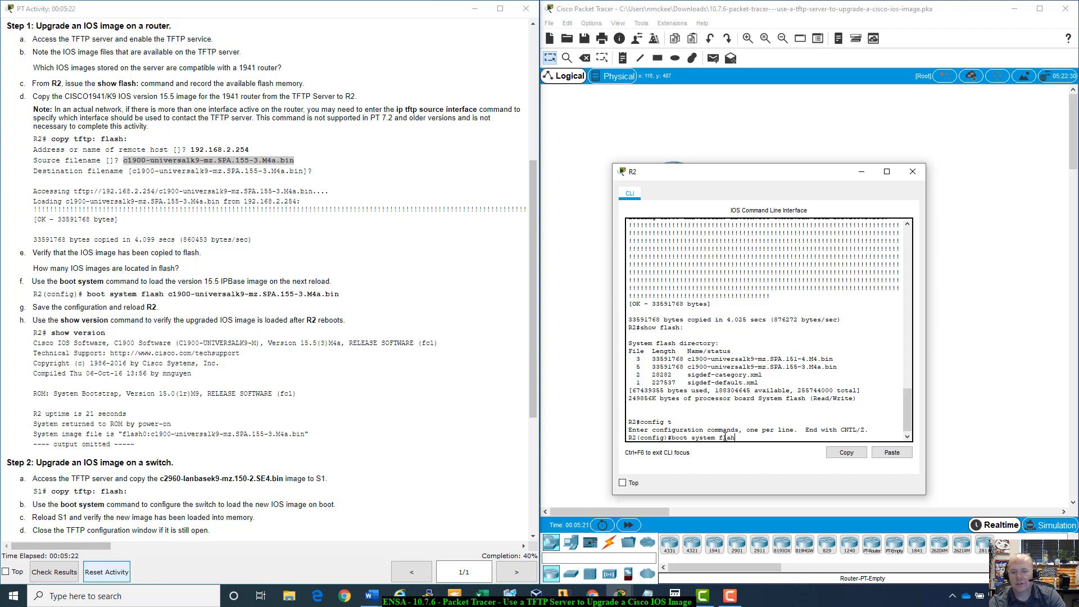
text(h)
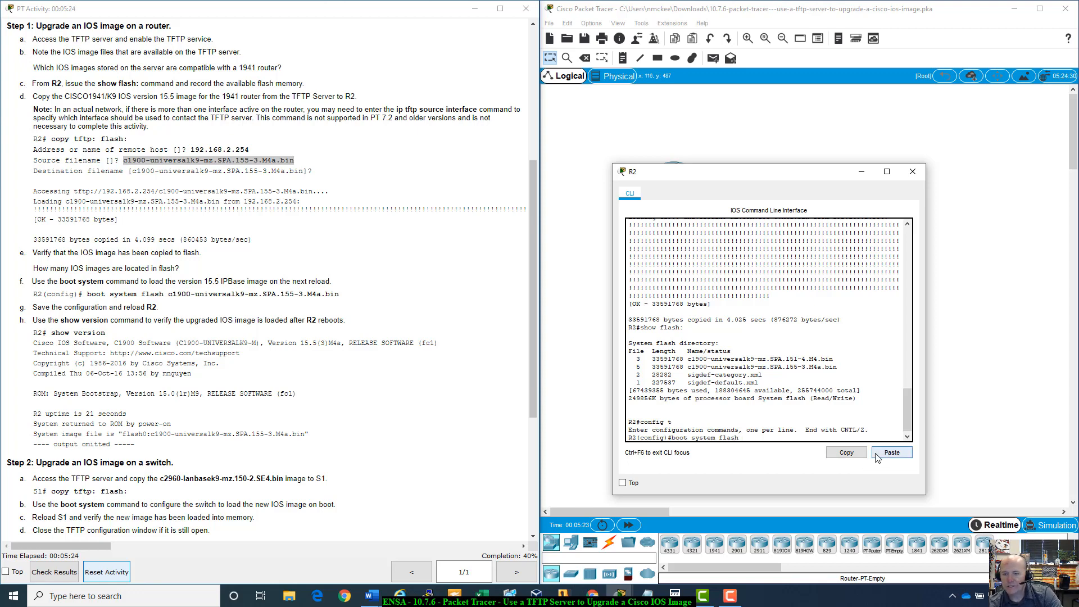
click(880, 457)
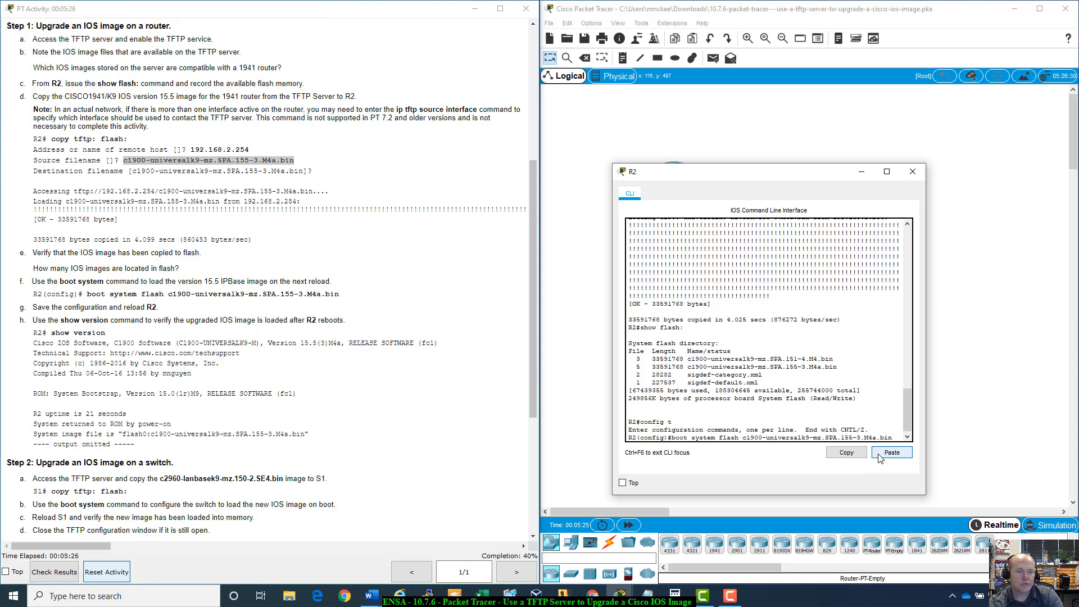
key(Return)
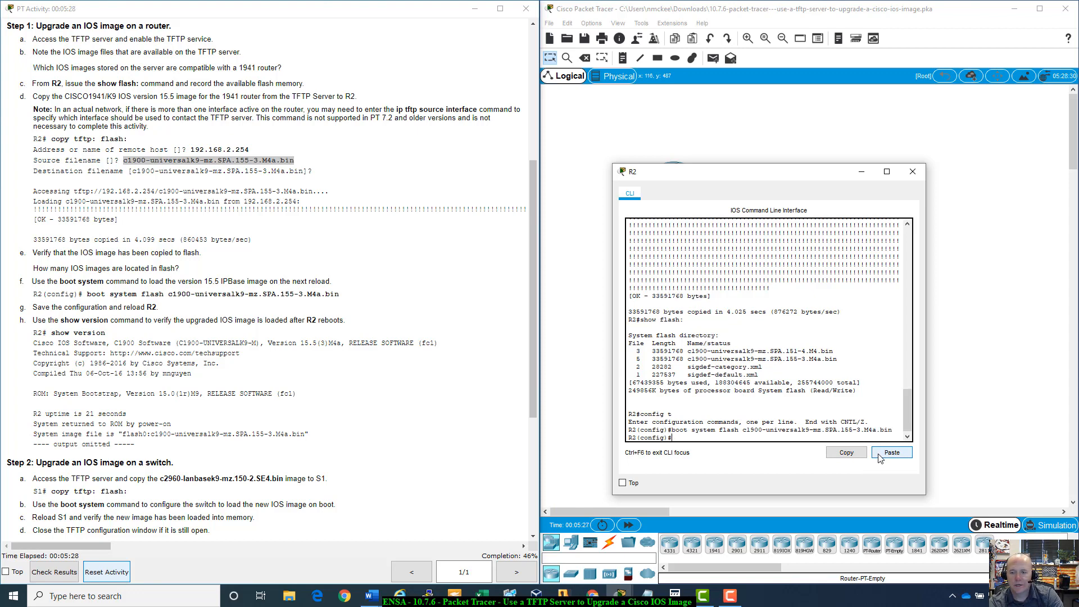
text(e)
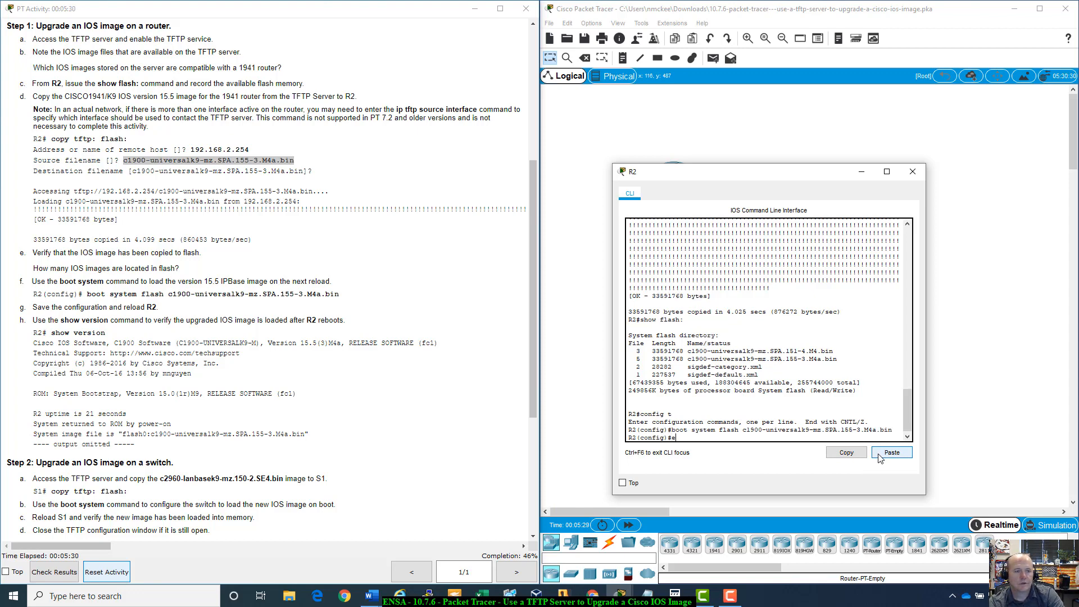
text(xit)
key(Return)
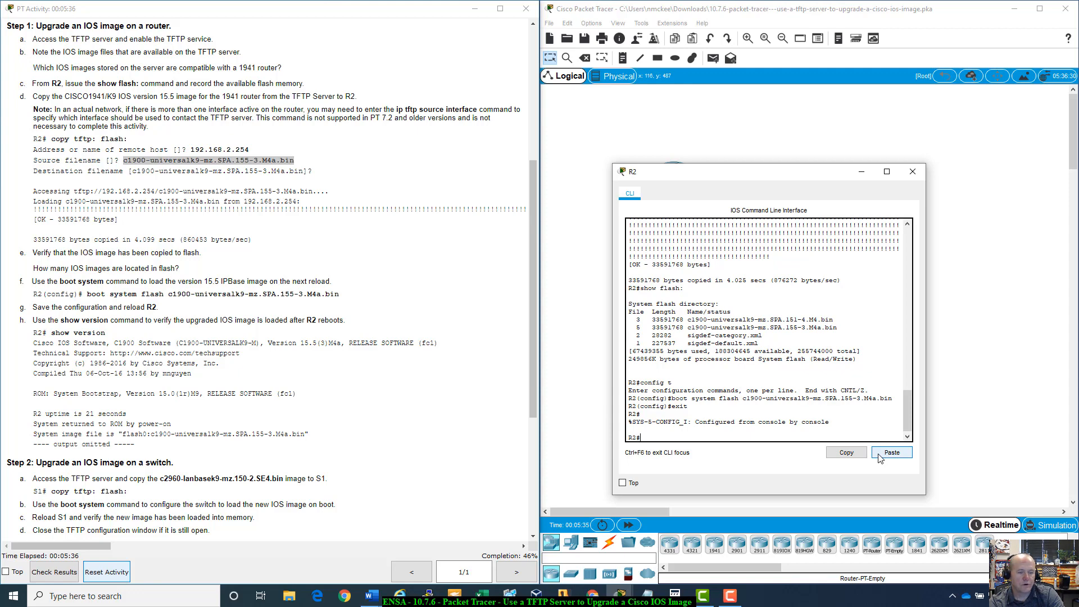
- Save R2's running configuration to startup-config with copy running-config startup-config, accepting the default destination filename
text(copy )
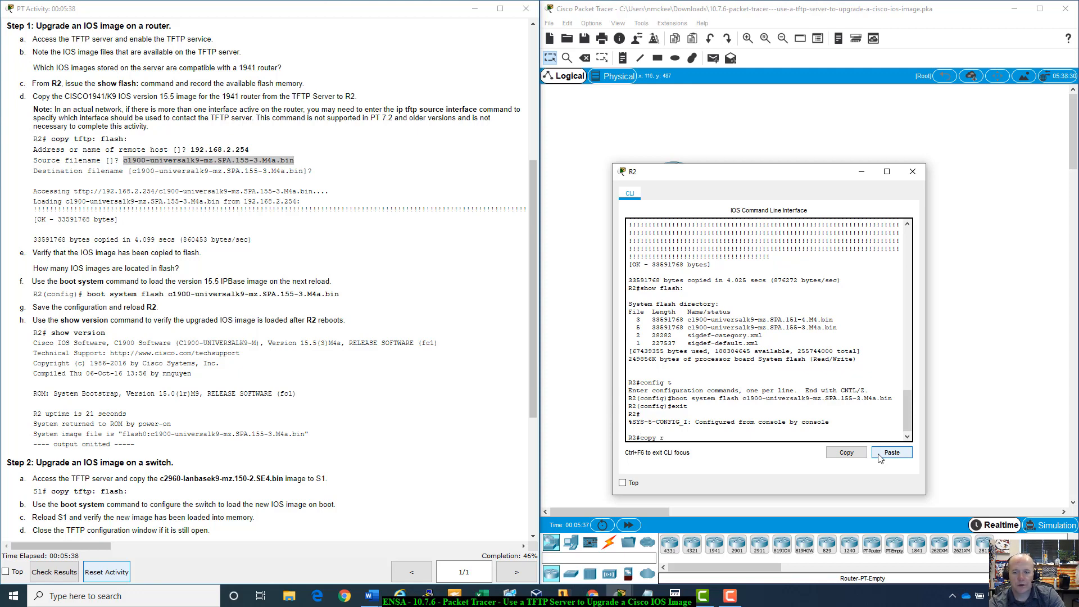
text(ru)
key(Tab)
text(s)
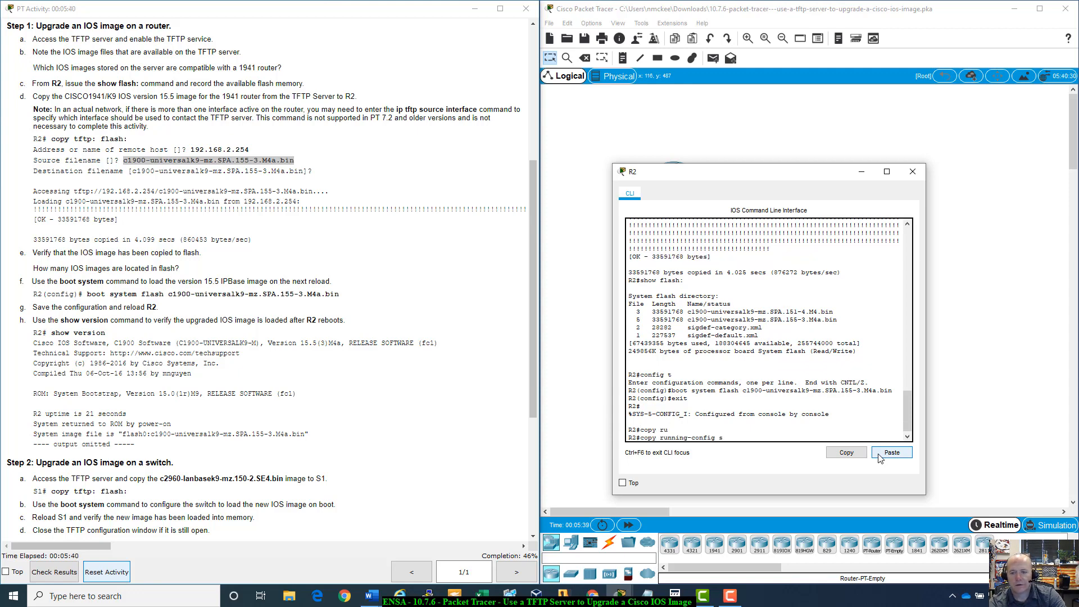
text(tq)
key(Tab)
key(BackSpace)
text(a)
key(Tab)
key(Return)
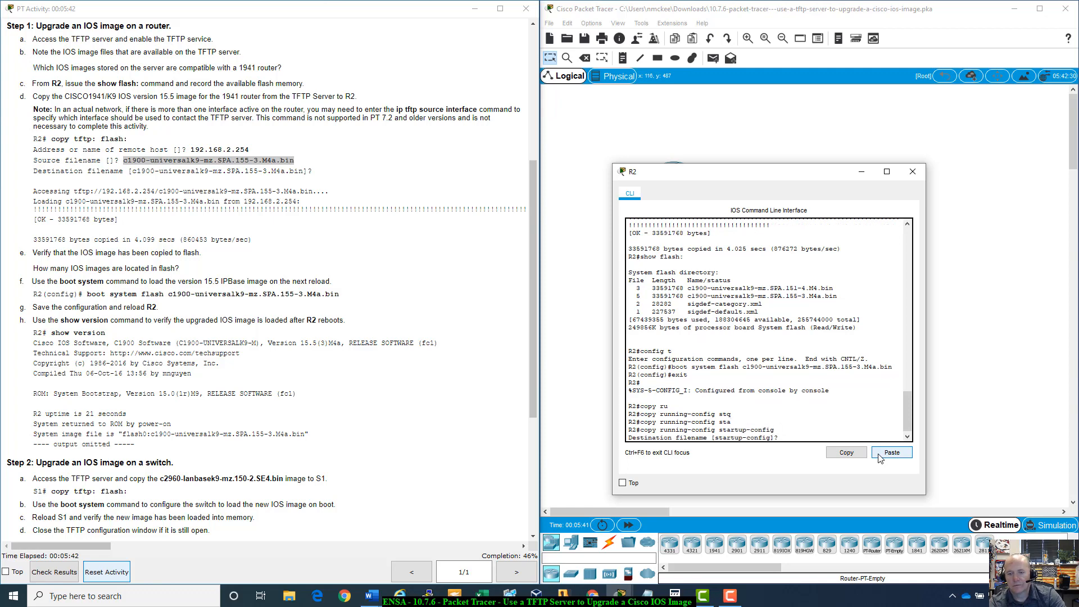
key(Return)
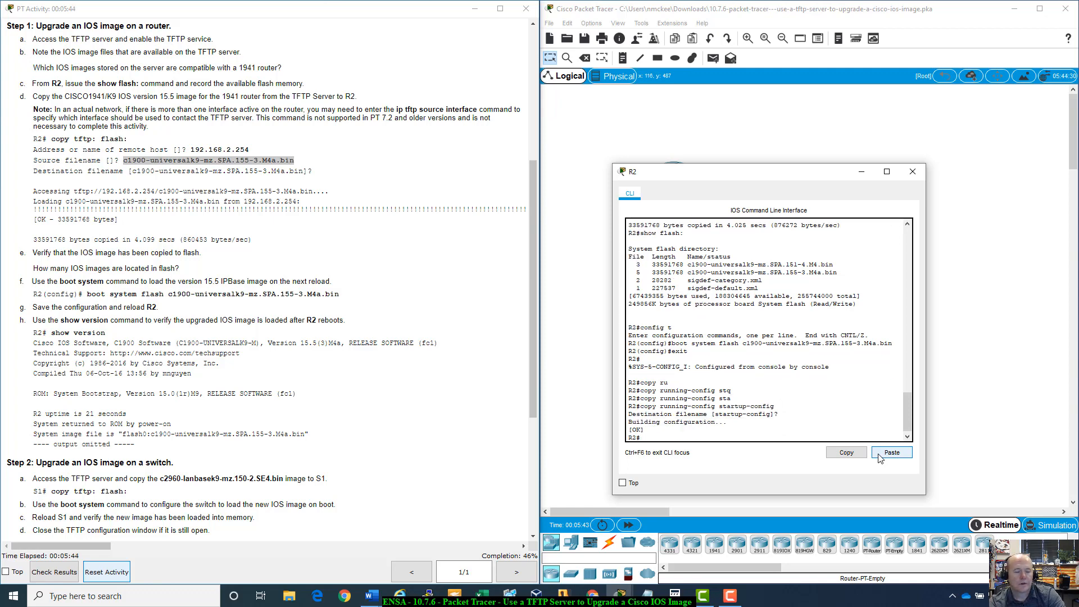
- Reload R2, confirm the reload, and start the console session once it boots
text(reload)
key(Return)
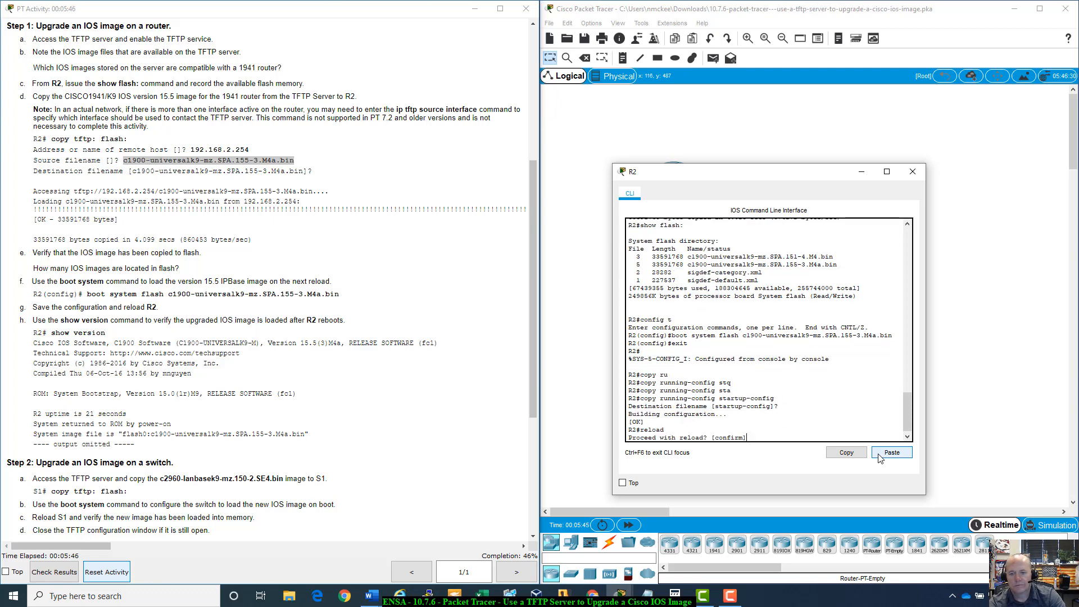
key(Return)
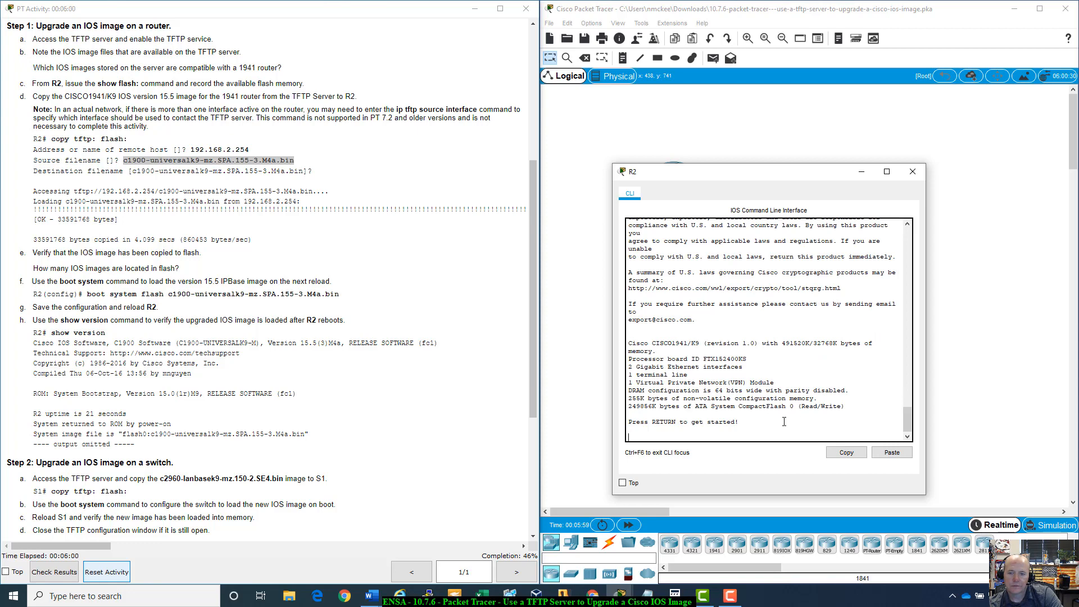
key(Return)
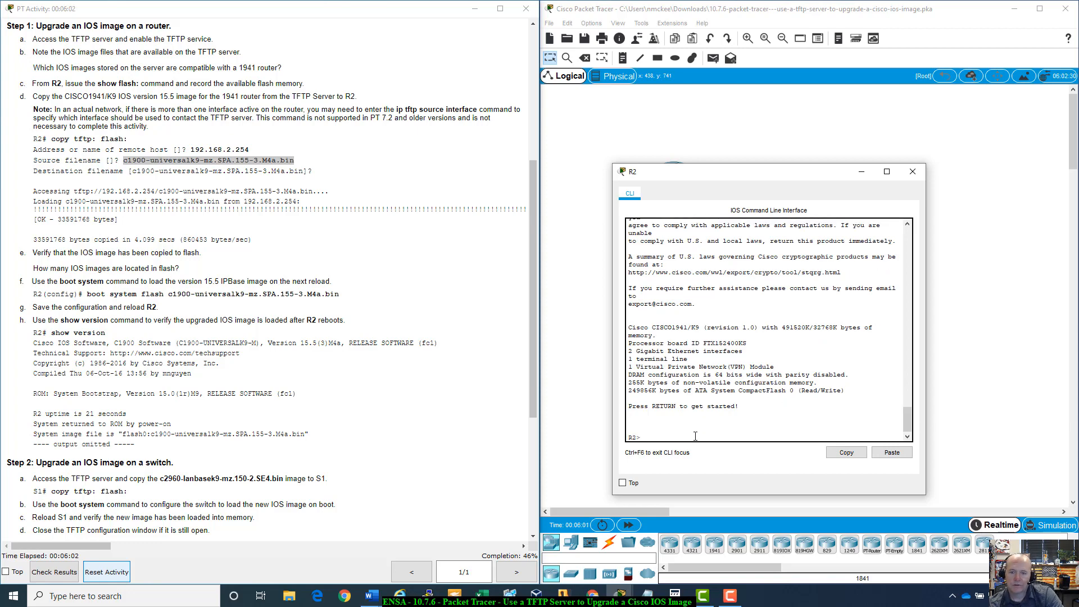
- Scroll through R2's boot messages to review which IOS image was loaded
scroll(695, 436, up, 7)
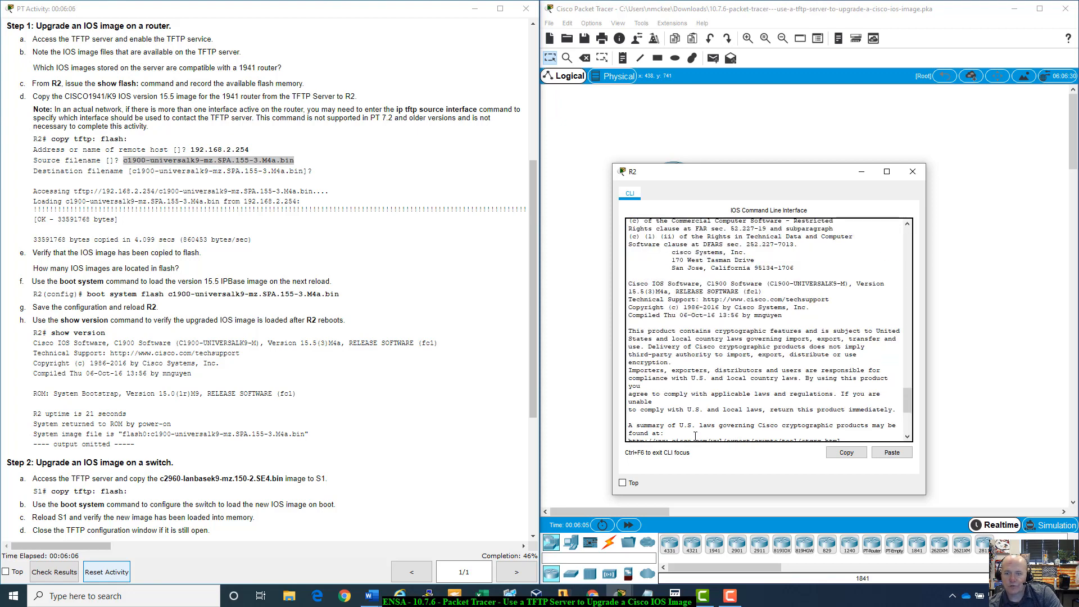
scroll(695, 436, up, 7)
scroll(695, 436, up, 2)
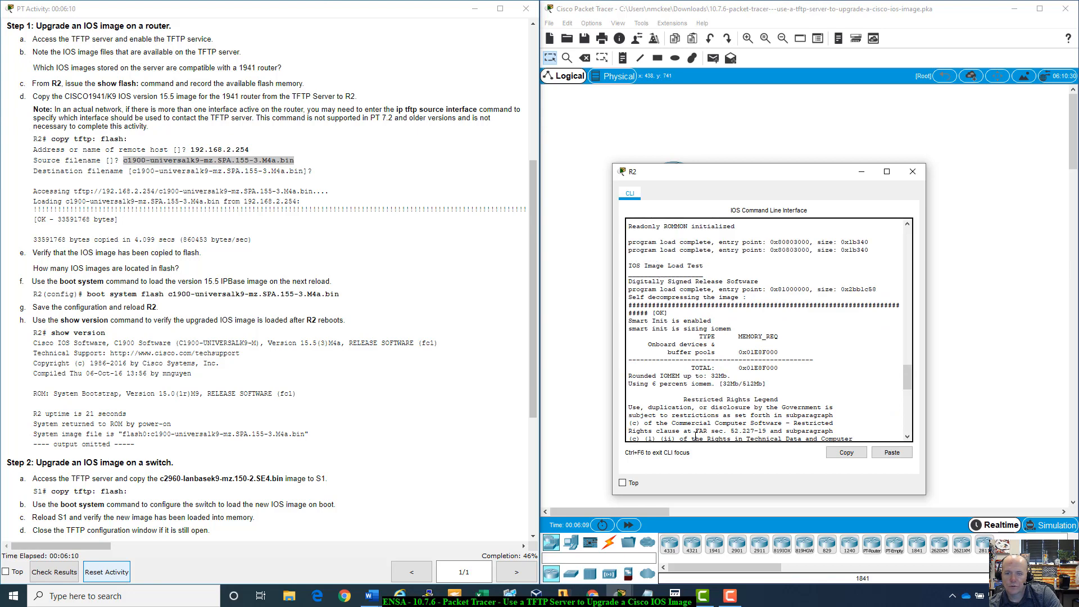
scroll(700, 419, up, 6)
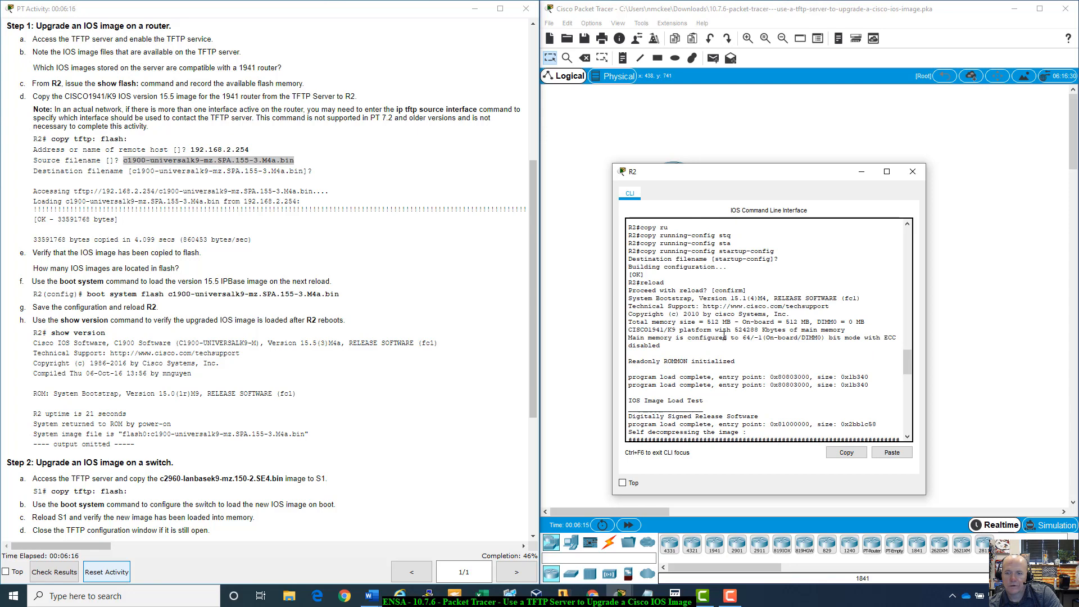
scroll(724, 336, down, 12)
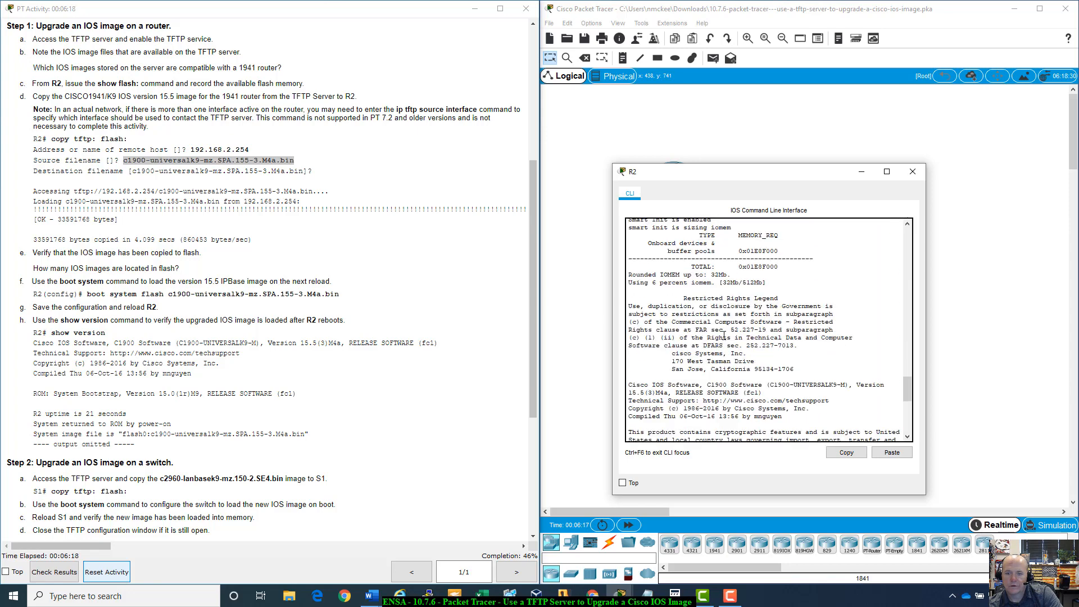
scroll(724, 336, down, 10)
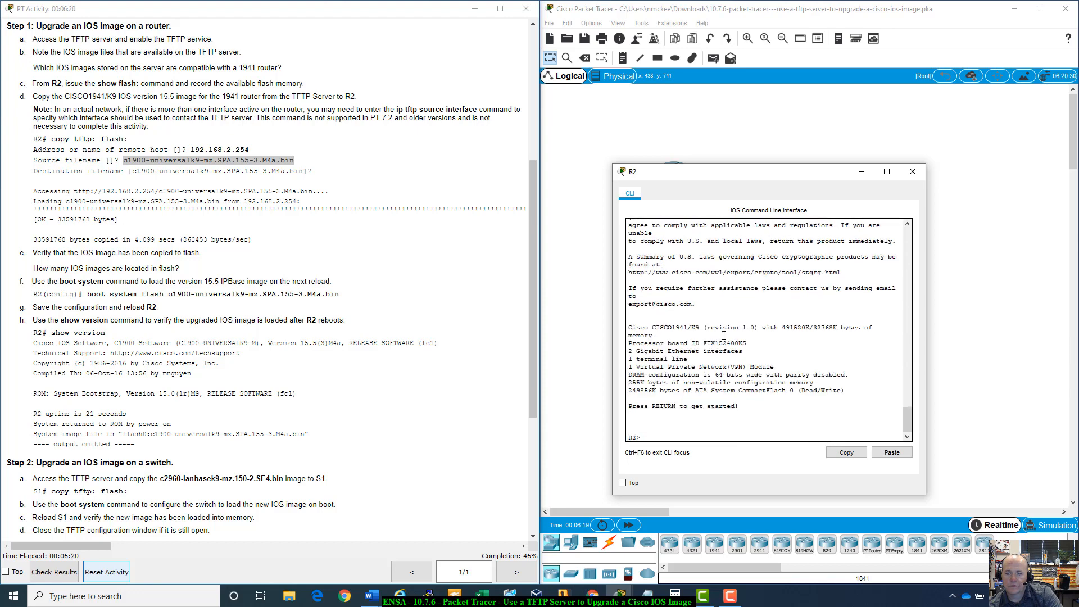
scroll(724, 336, down, 1)
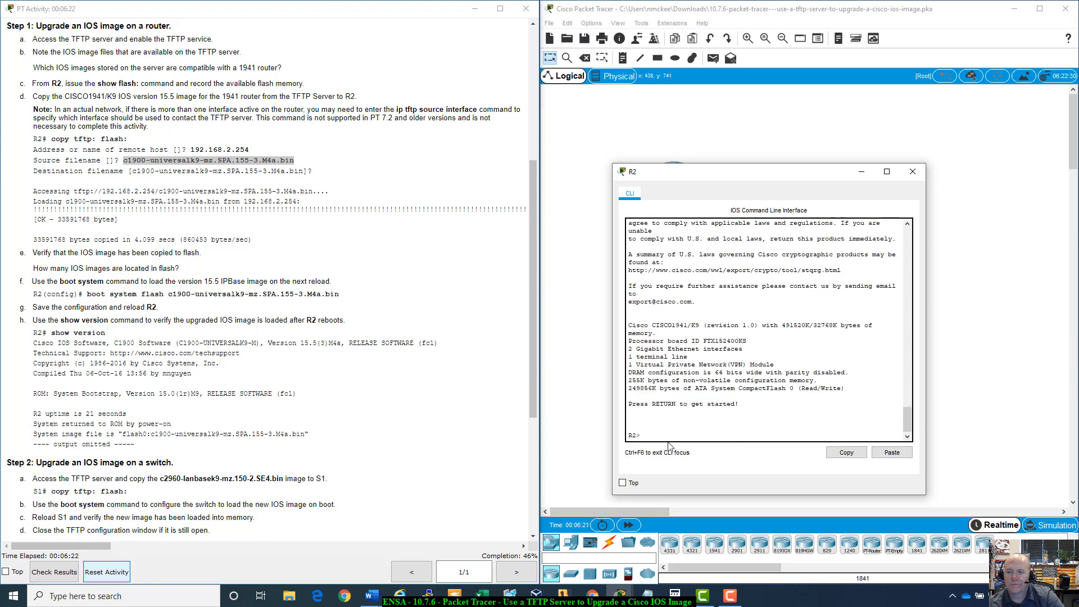
- Enter privileged EXEC mode on R2 and run show version
text(enba)
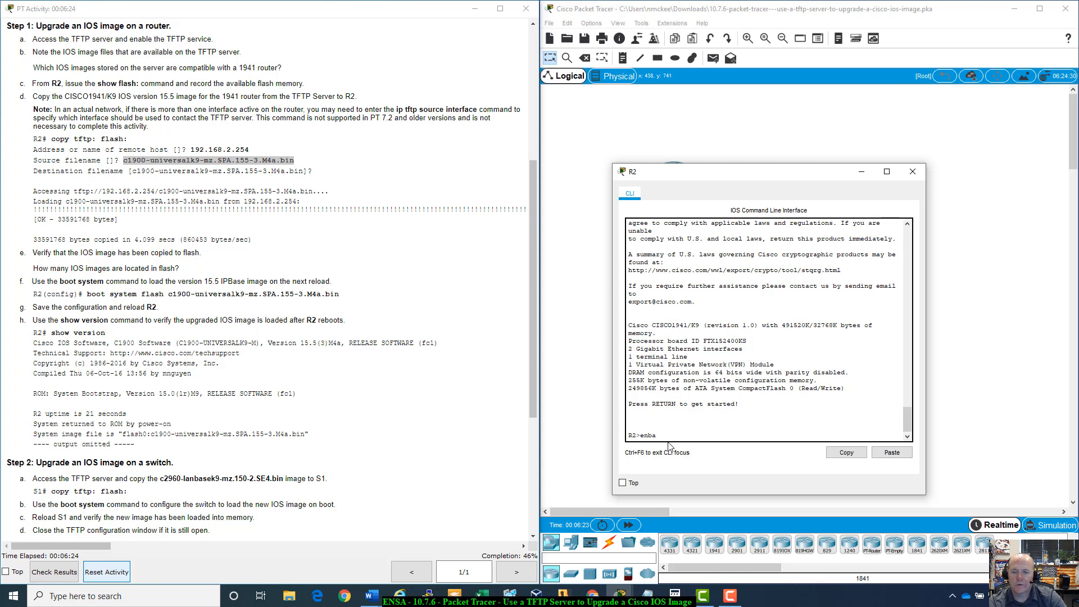
text(able)
key(Return)
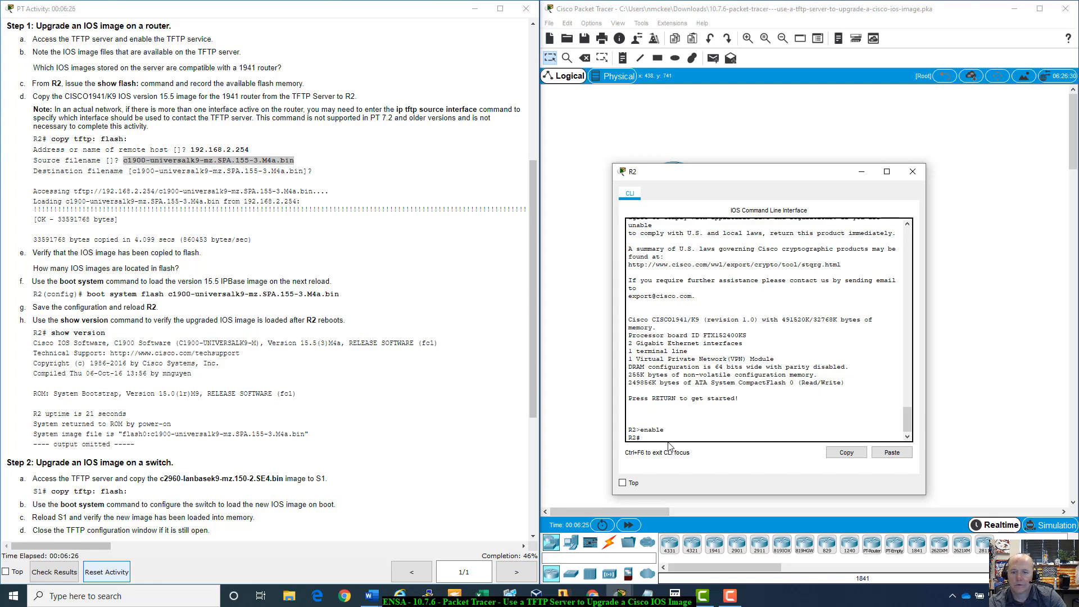
text(show)
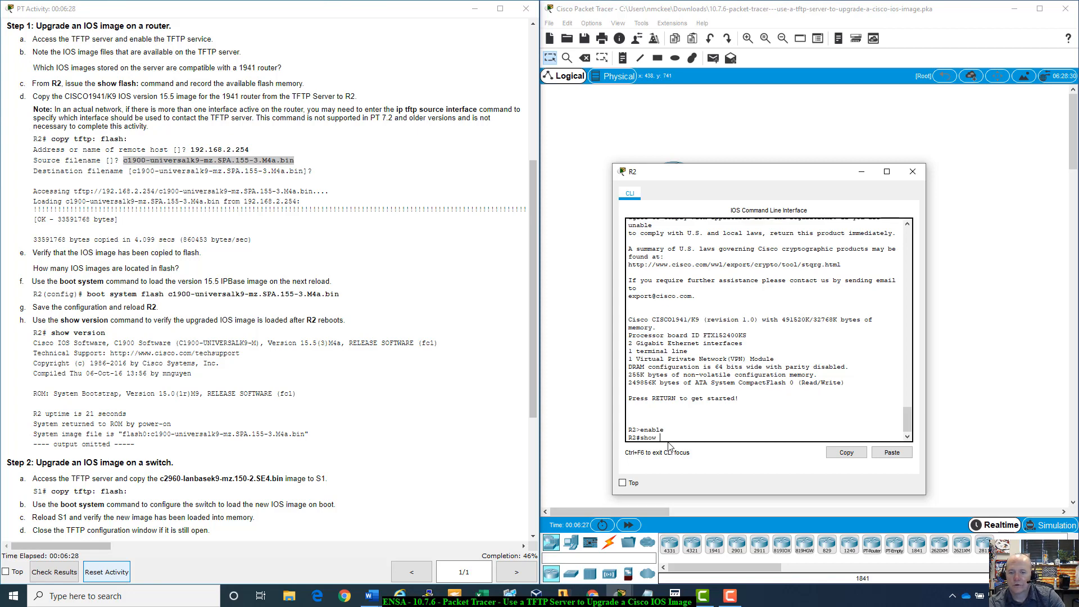
text( version)
key(Return)
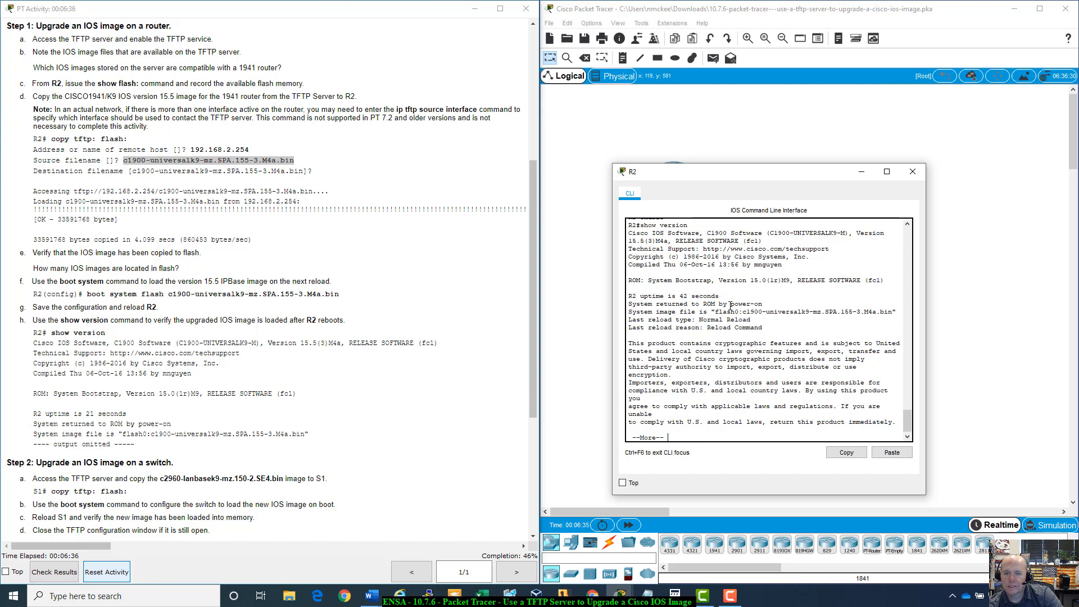
- Highlight the uptime and system image file lines in the show version output and page through the rest
drag(630, 304, 762, 313)
drag(649, 312, 893, 316)
click(861, 325)
scroll(858, 320, up, 7)
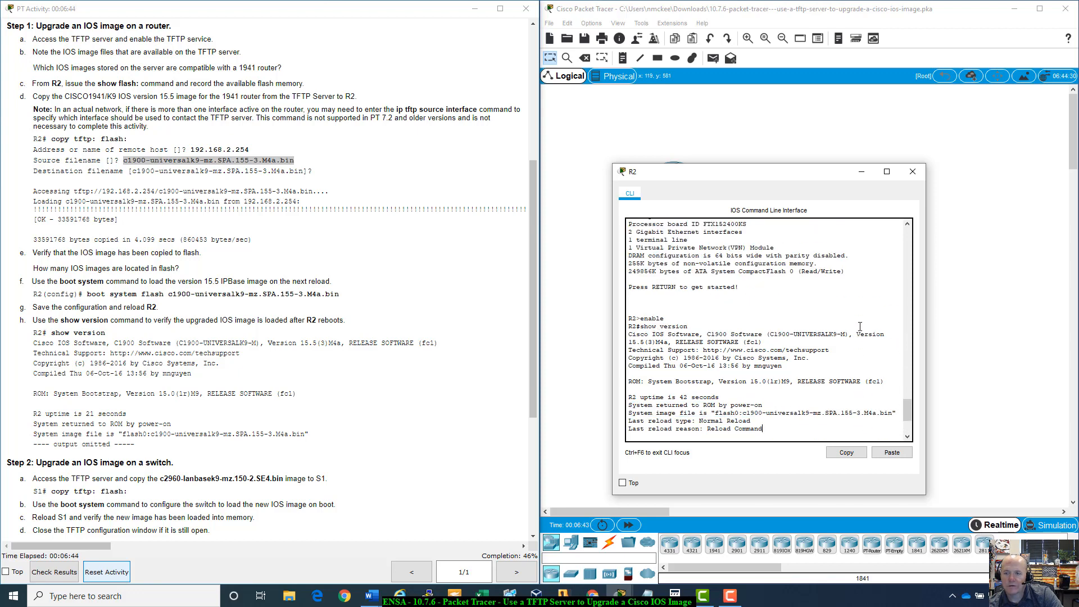
scroll(857, 318, down, 3)
scroll(858, 318, down, 4)
key(space)
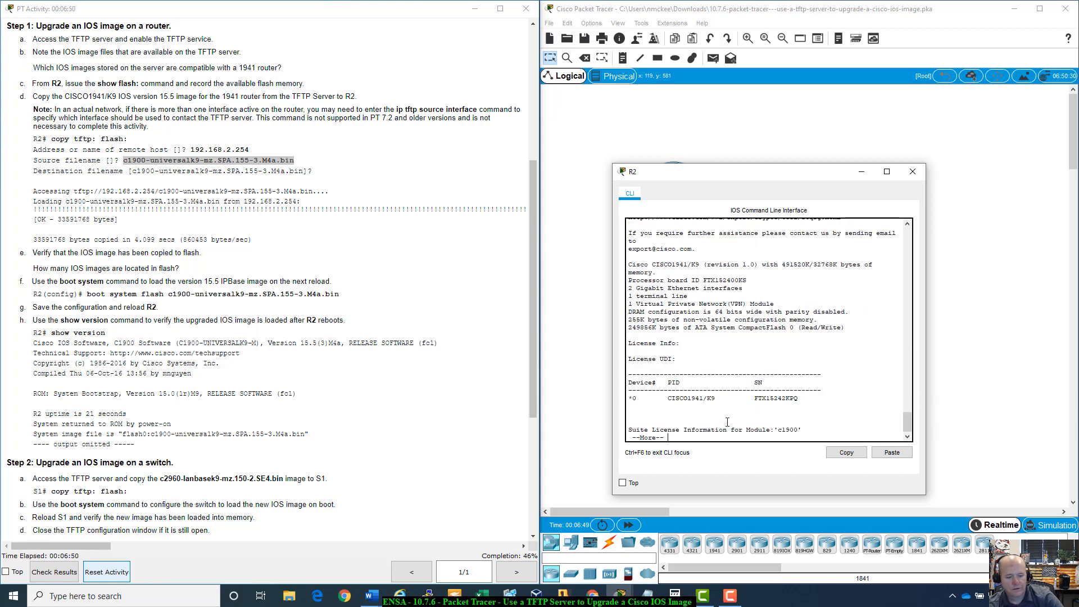
key(space)
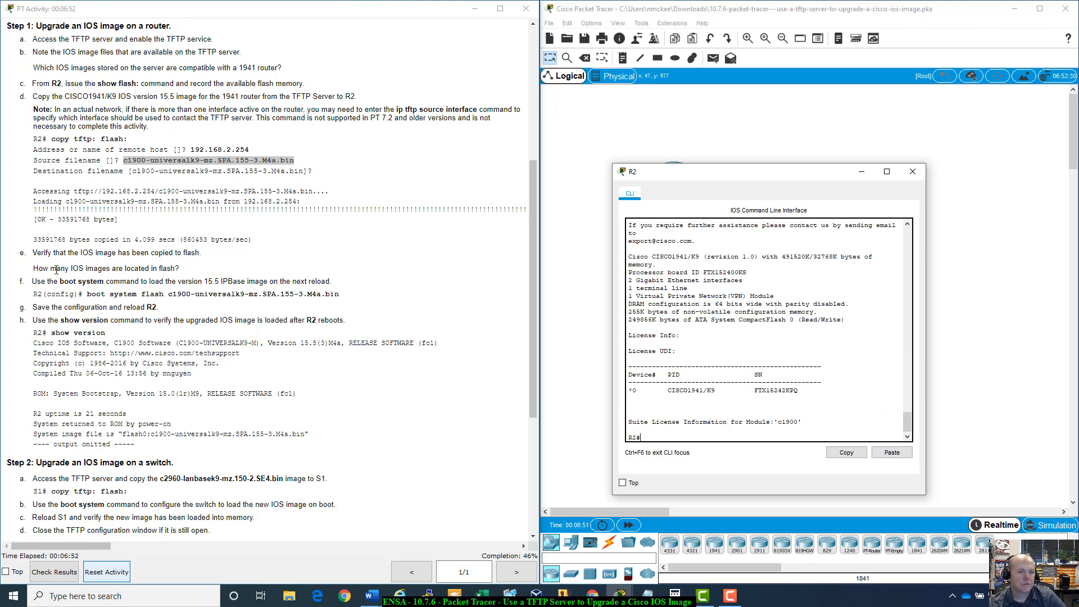
- Highlight the expected show version output in the activity instructions to compare with R2's result
drag(57, 267, 199, 306)
click(143, 321)
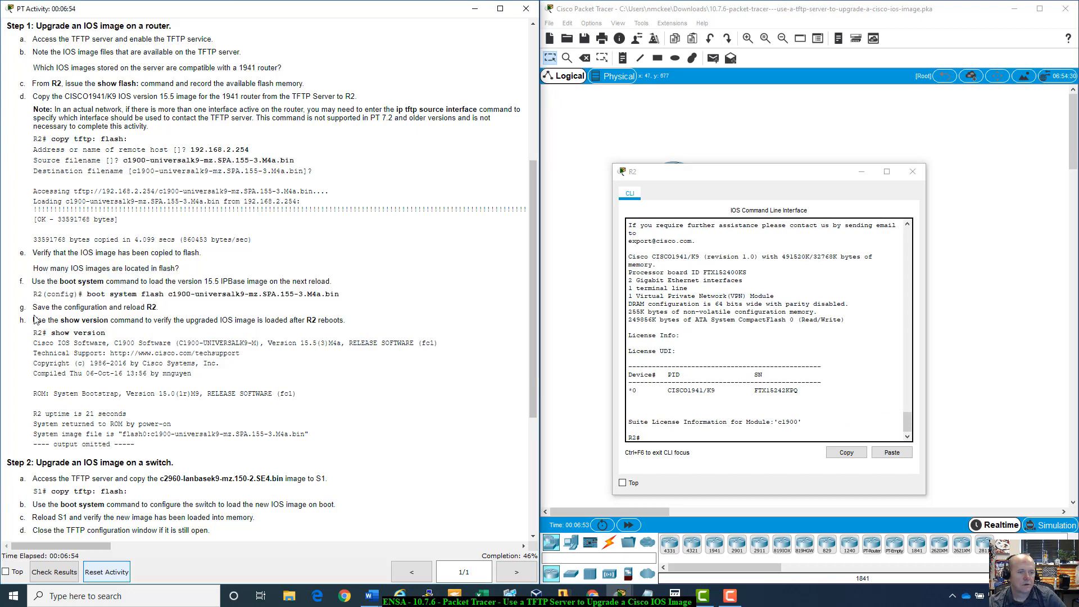
drag(33, 320, 346, 442)
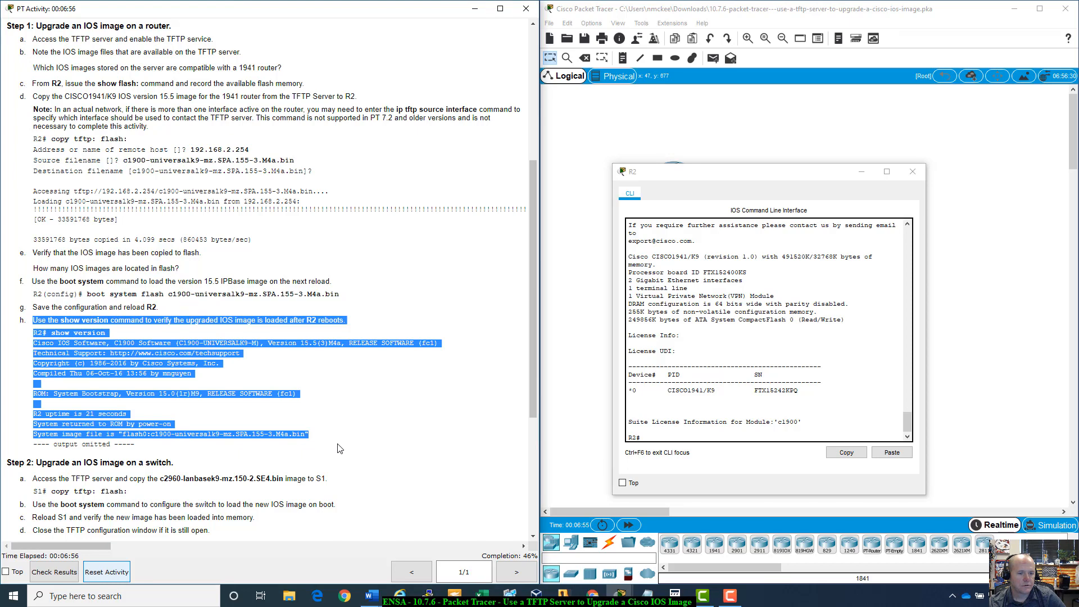
scroll(332, 446, down, 1)
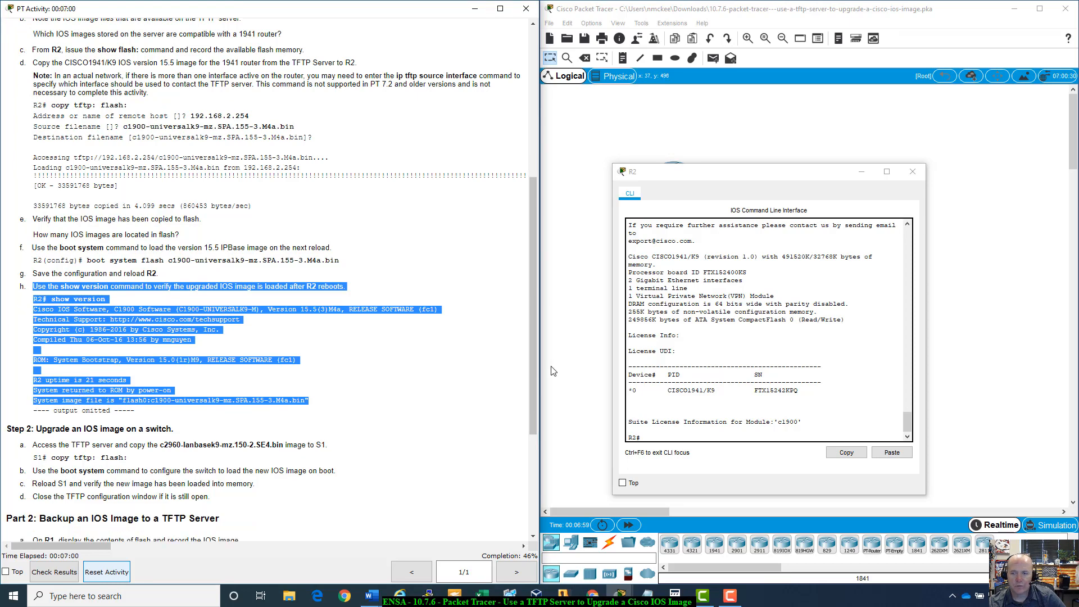
- Review the switch IOS upgrade instructions in the activity and close R2's CLI window
drag(122, 400, 295, 392)
scroll(295, 393, down, 4)
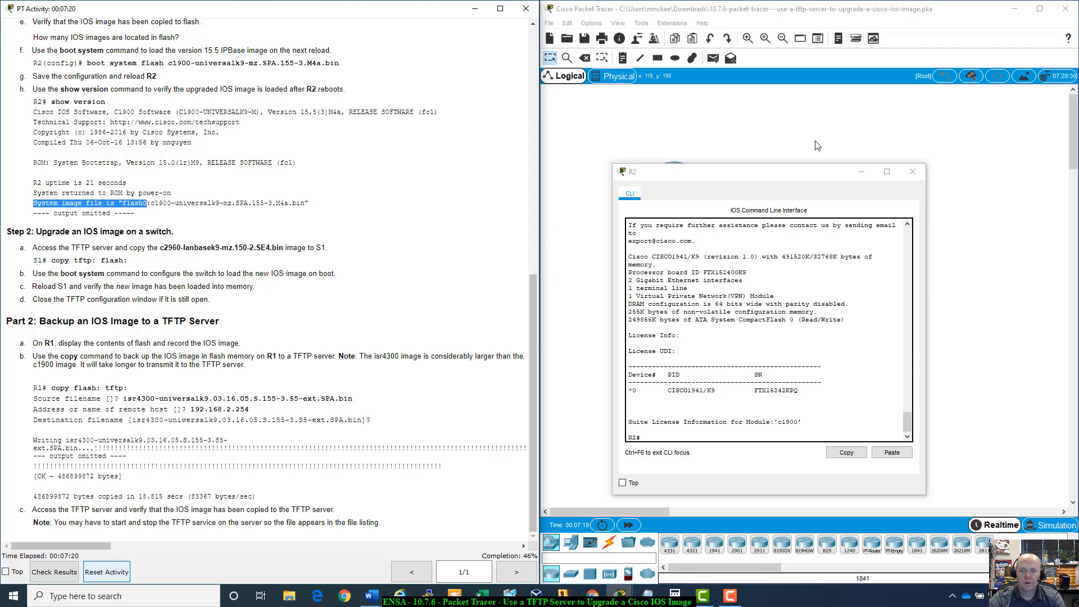
click(915, 171)
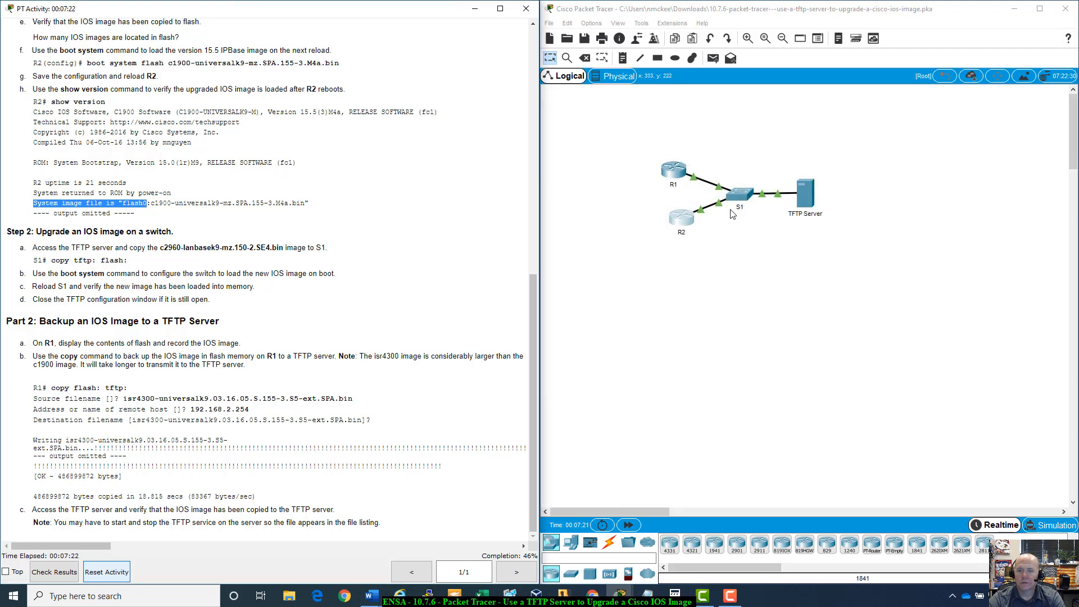
- Open switch S1's command line and enter privileged EXEC mode with enable
click(743, 195)
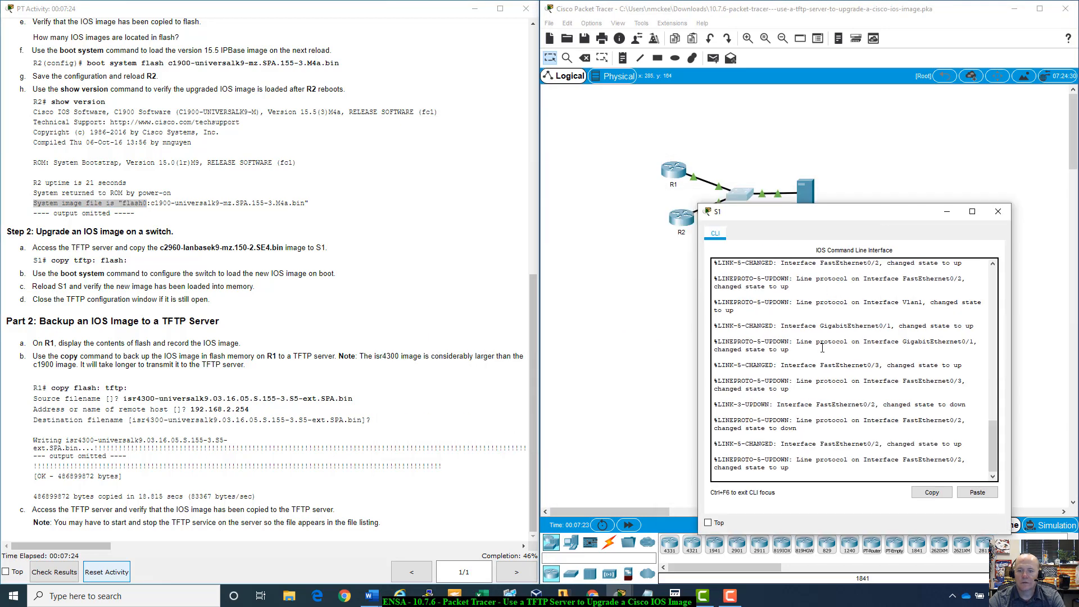
key(Return)
text(enable)
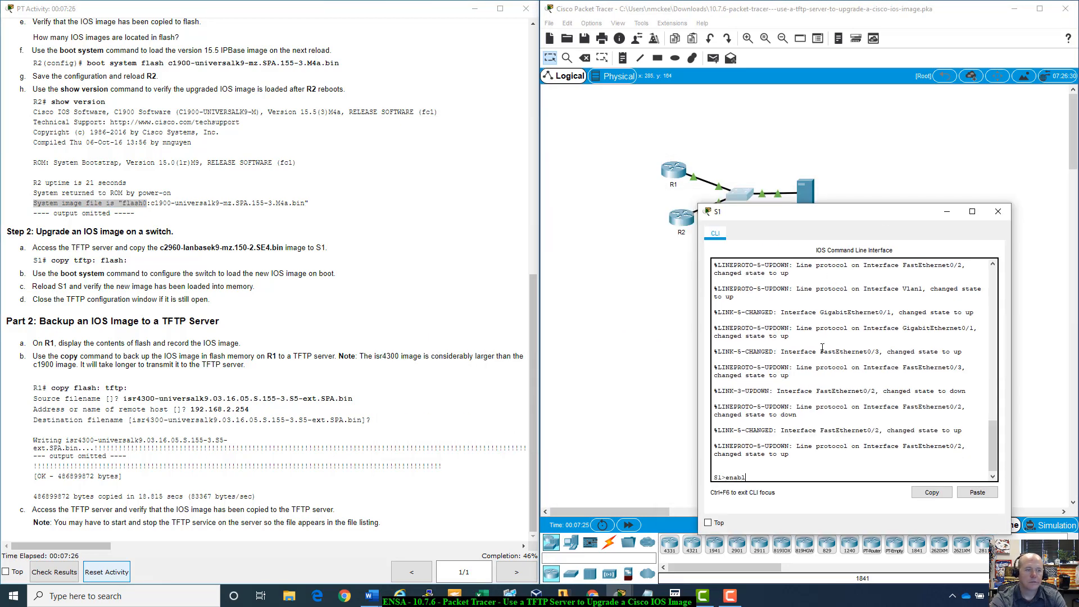
key(Return)
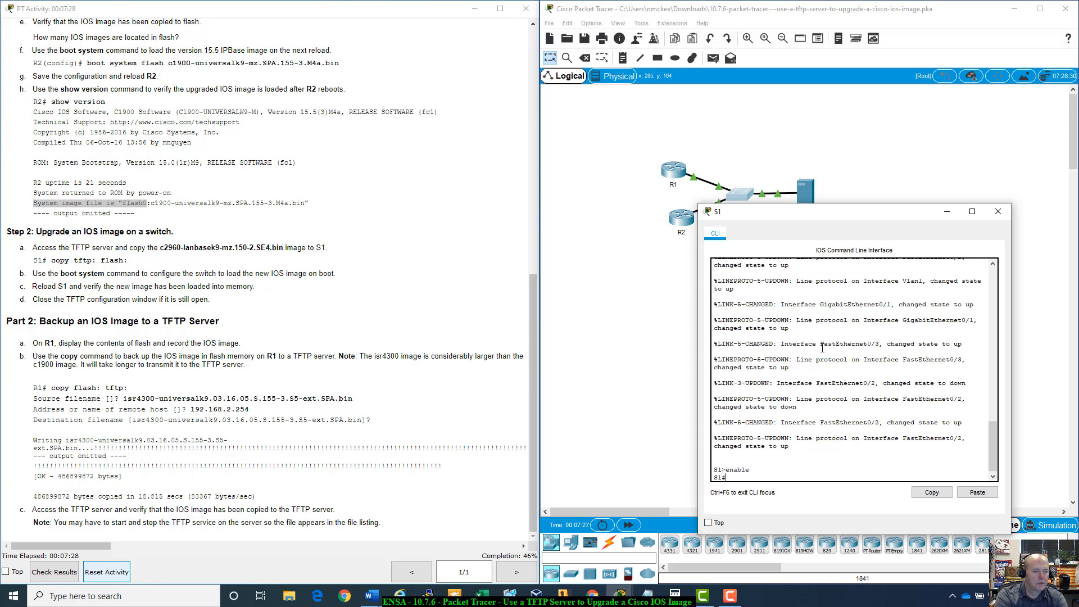
- Start copy tftp: flash: on S1, entering 192. as the remote host address
text(copy t)
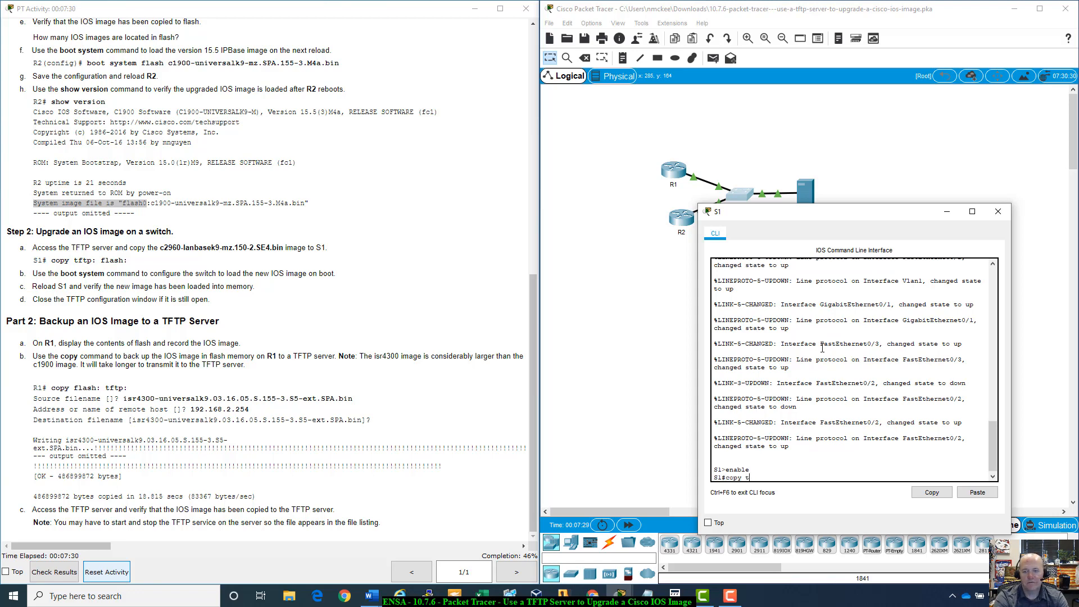
text(ftp: flash:)
key(Return)
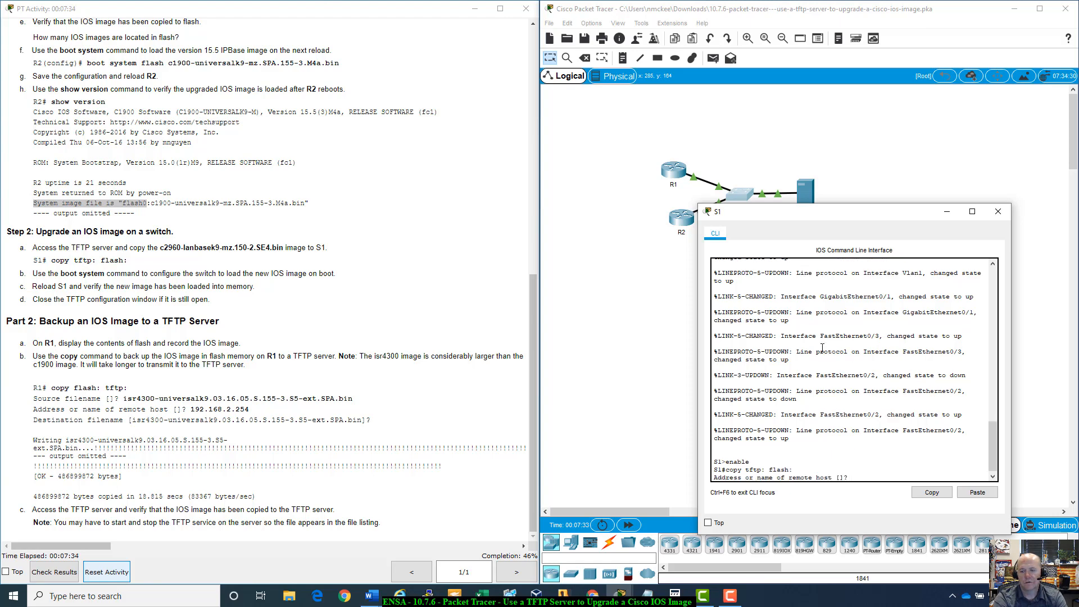
text(1)
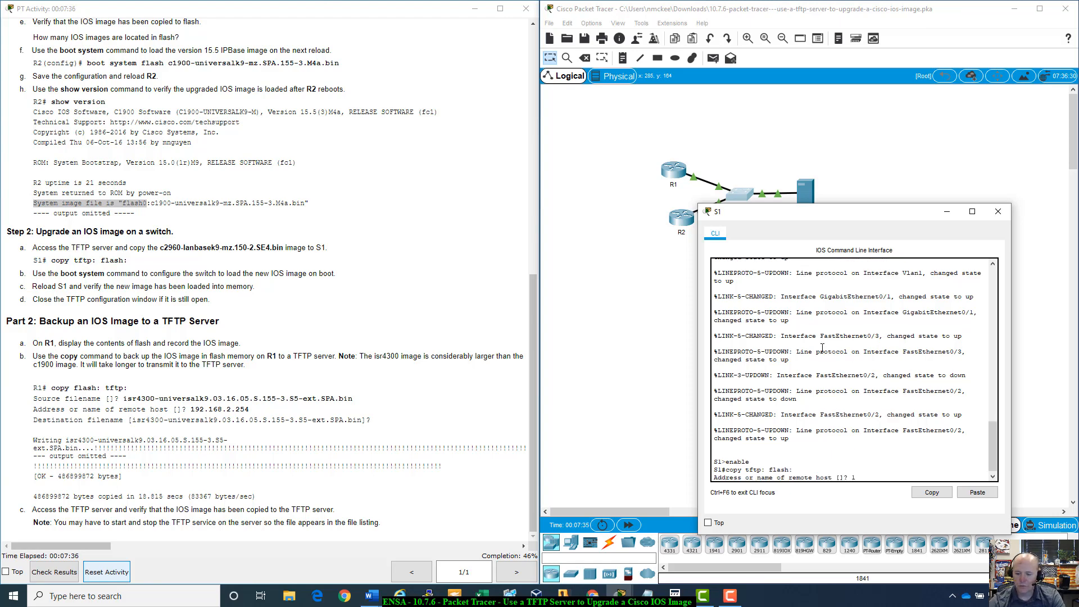
text(92.)
key(Return)
text(19)
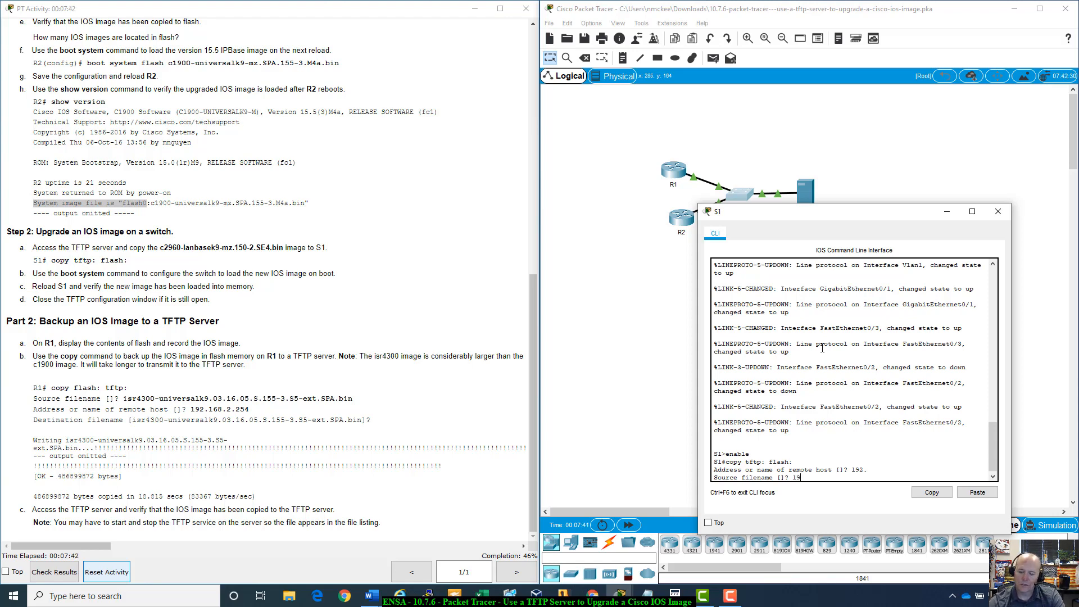
- Enter 192.168.2.254 as source filename and paste c2960-lanbasek9-mz.150-2.SE4.bin from the instructions as destination filename
text(2.168.)
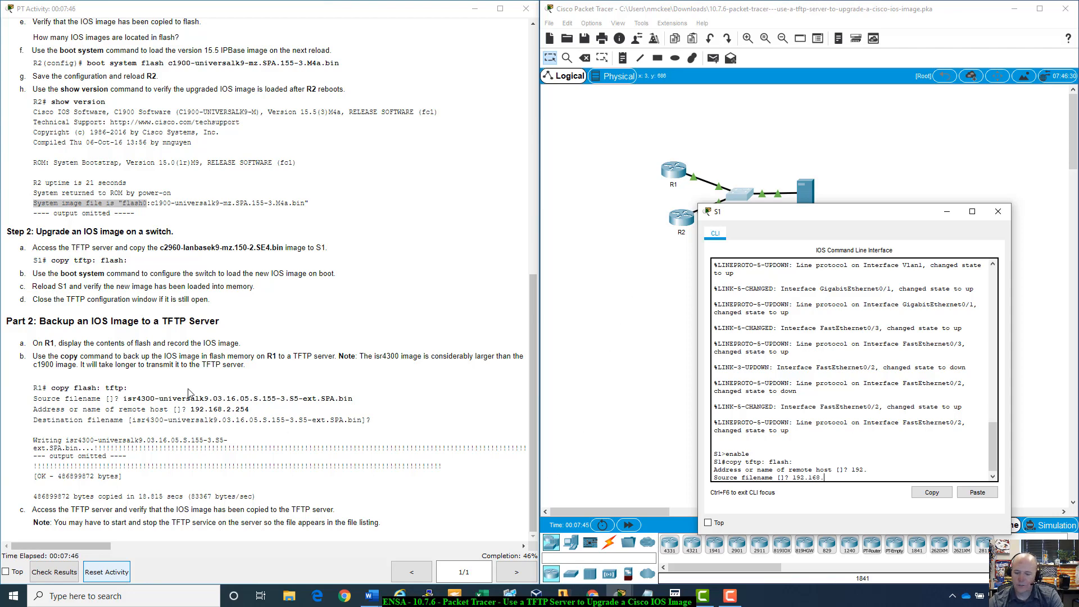
text(2.254)
key(Return)
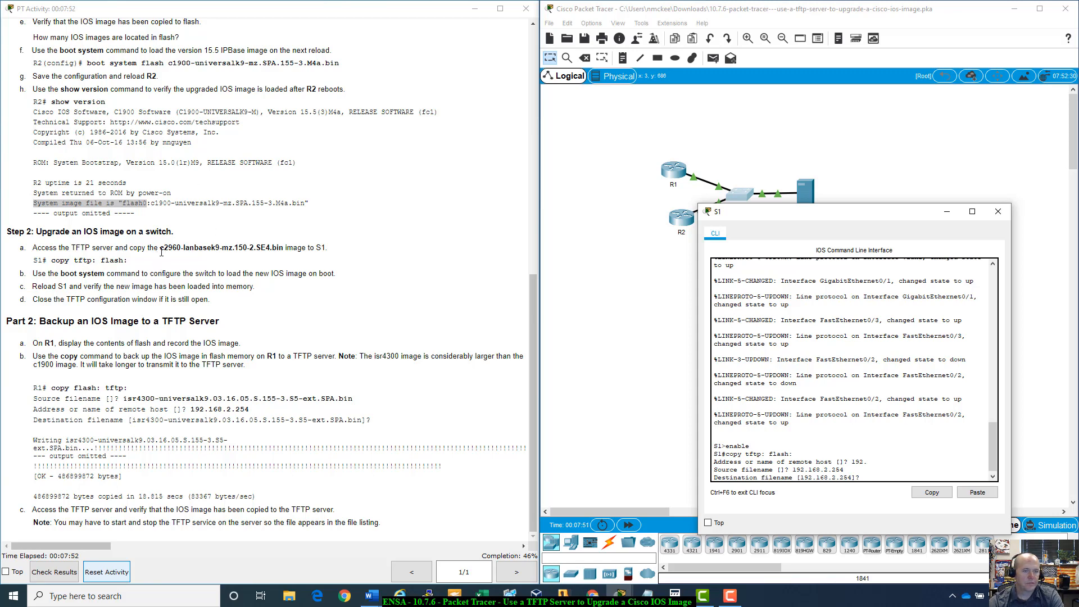
drag(159, 252, 283, 251)
key(ctrl+c)
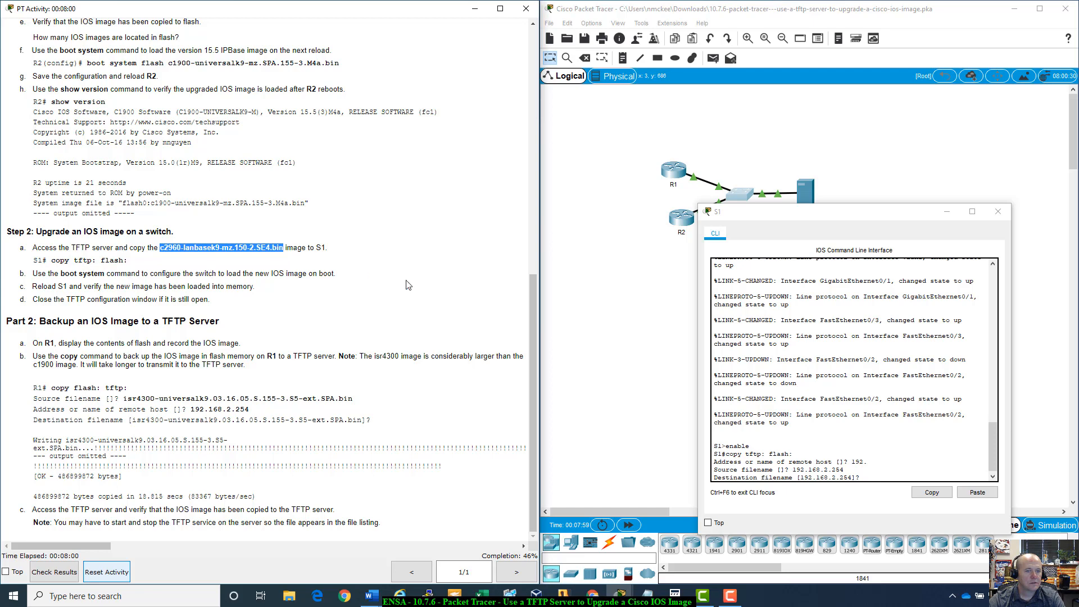
right_click(886, 476)
click(912, 495)
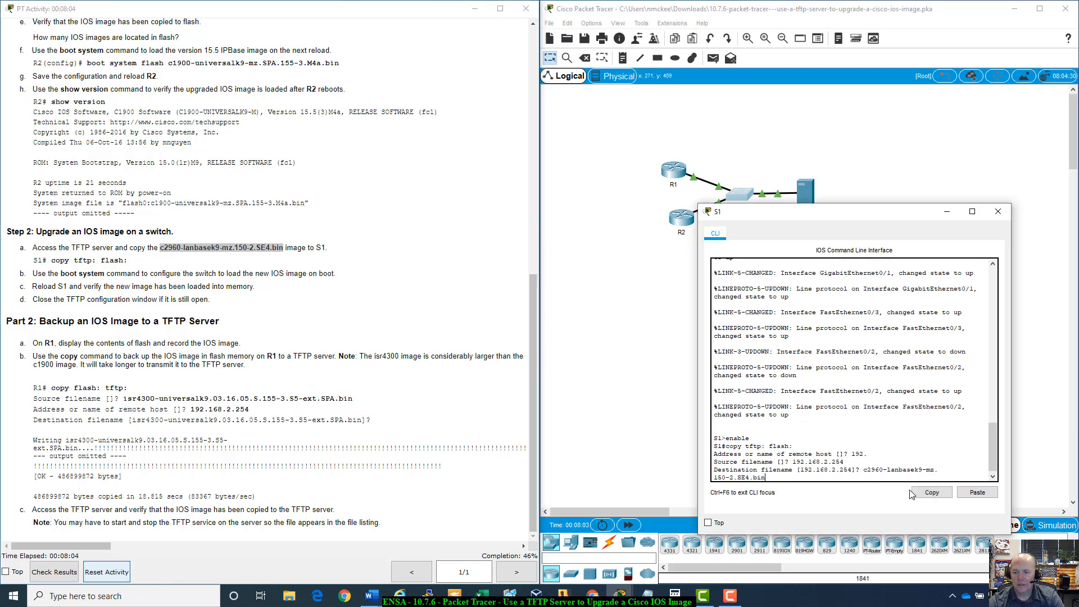
key(Return)
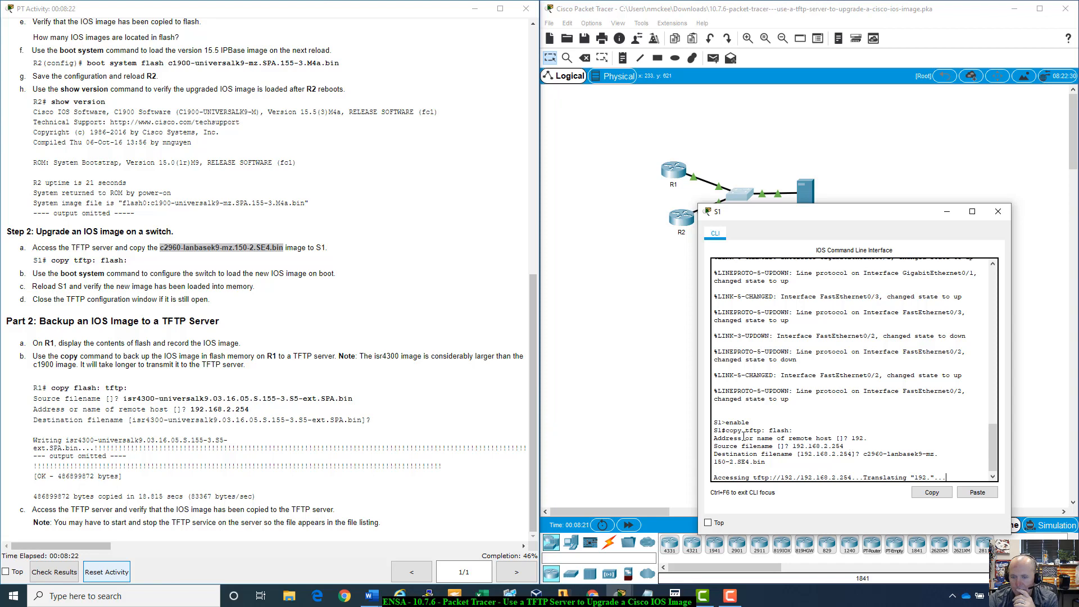
- Fast-forward the simulation time and reopen S1's command line
drag(712, 438, 958, 477)
click(958, 477)
click(632, 526)
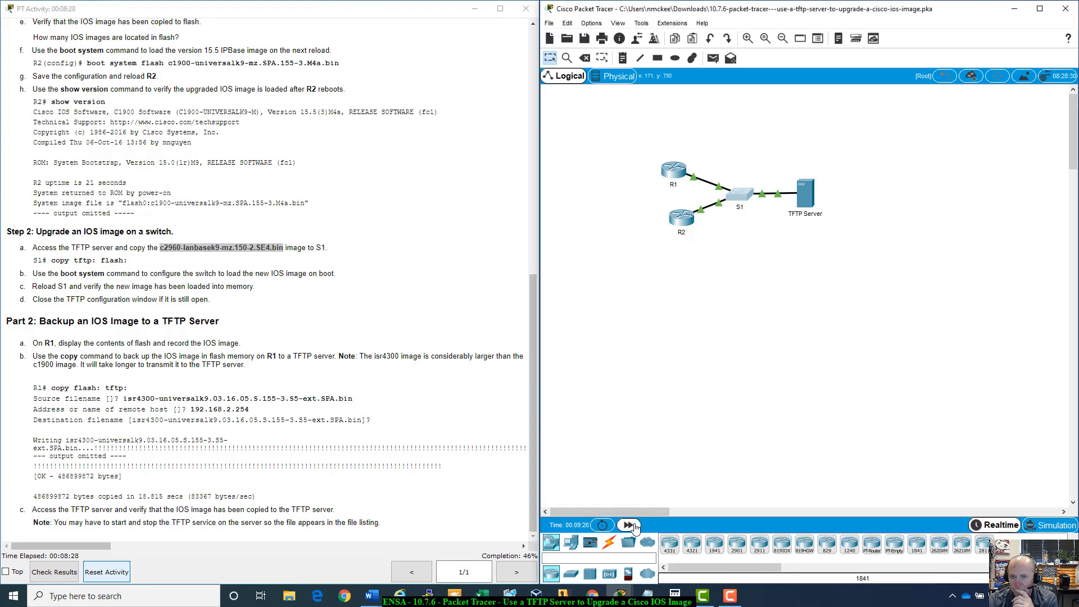
click(745, 194)
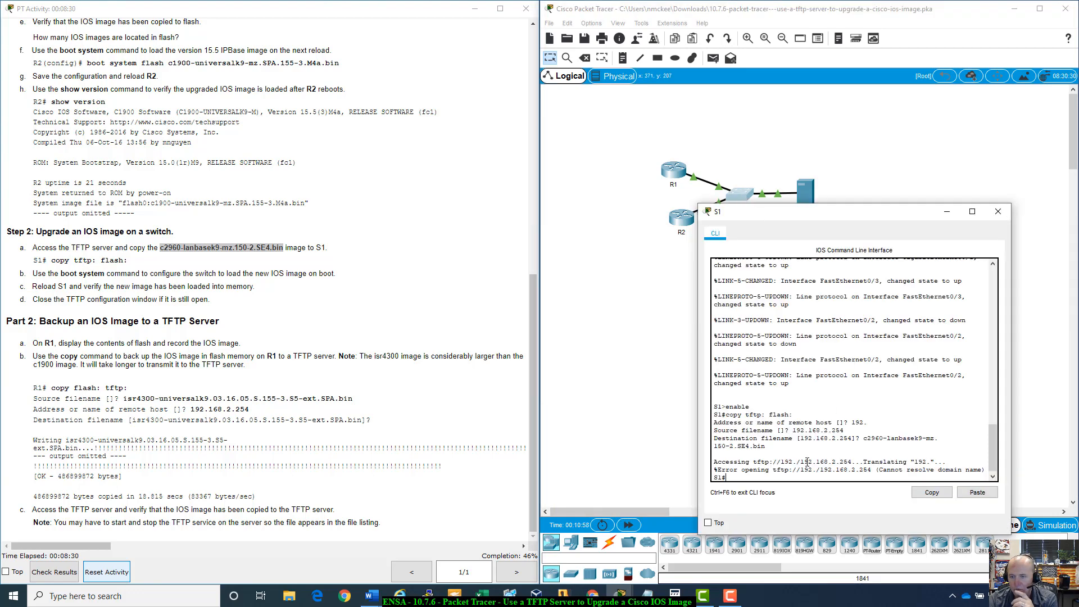
- Rerun copy tftp: flash: from host 192.168.2.254 with source c2960-lanbasek9-mz.150-2.SE4.bin, keeping the default destination name
key(Up)
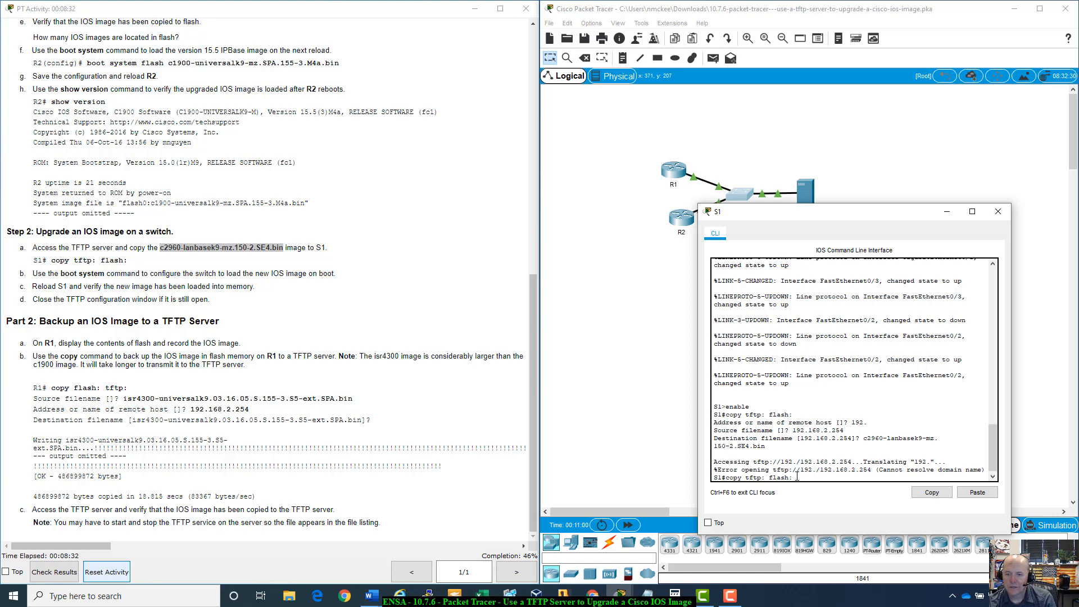
key(Return)
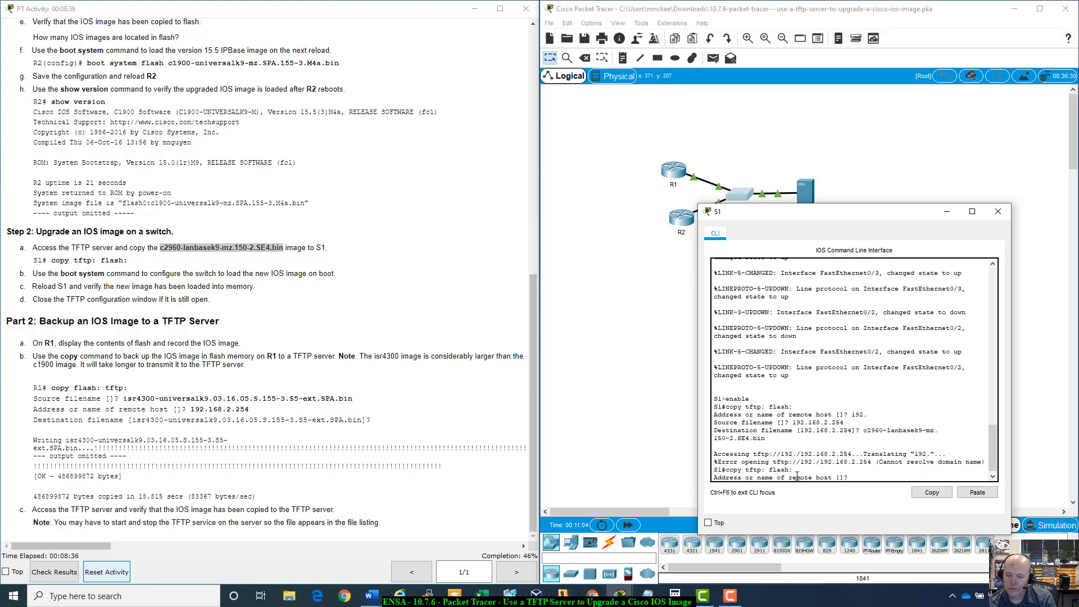
text(192.168.)
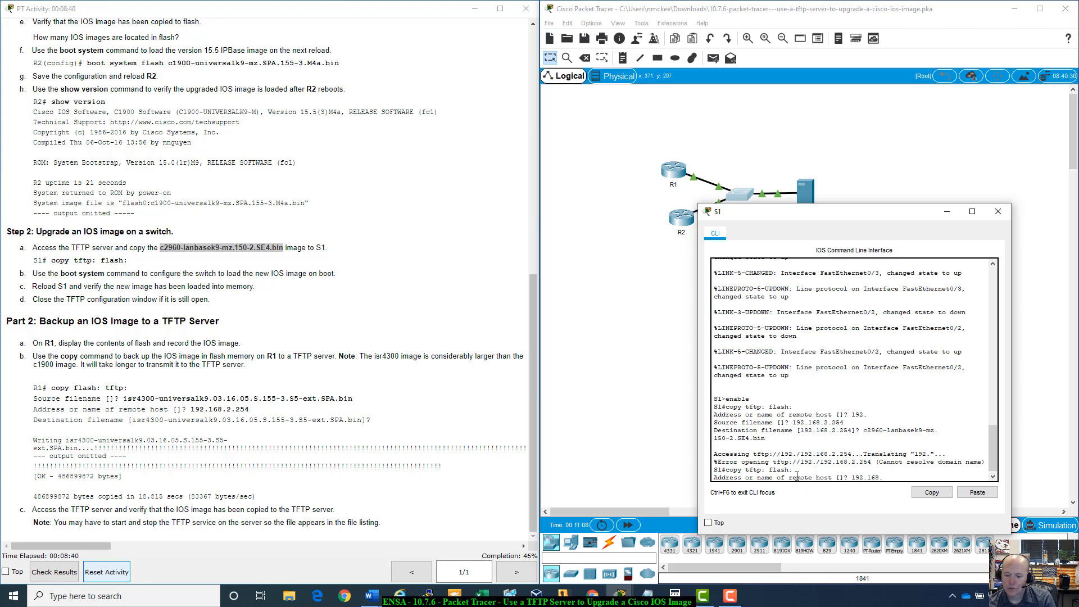
text(2.254)
key(Return)
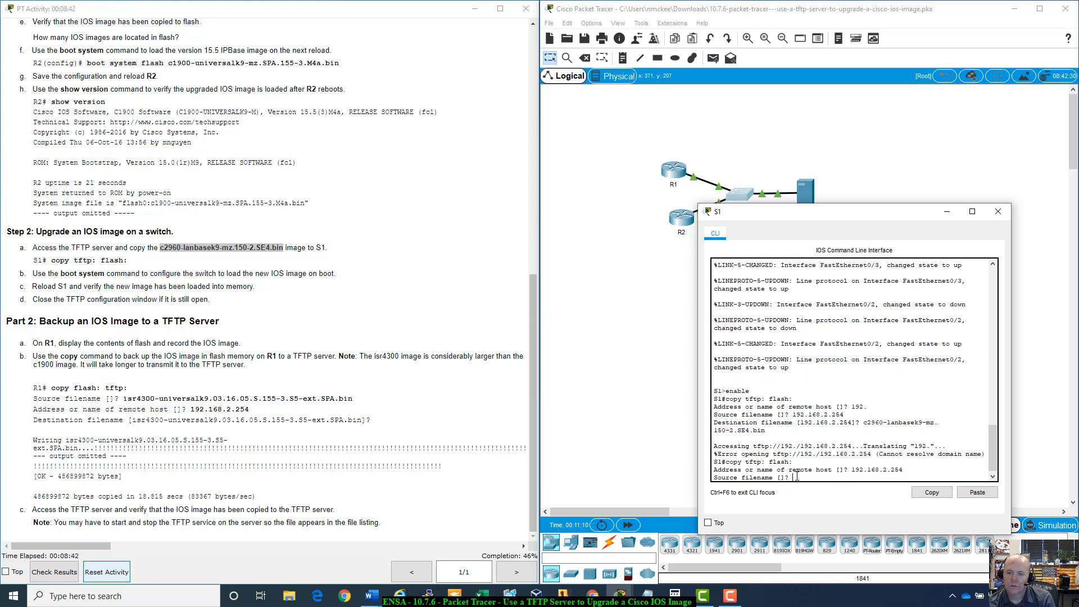
right_click(797, 477)
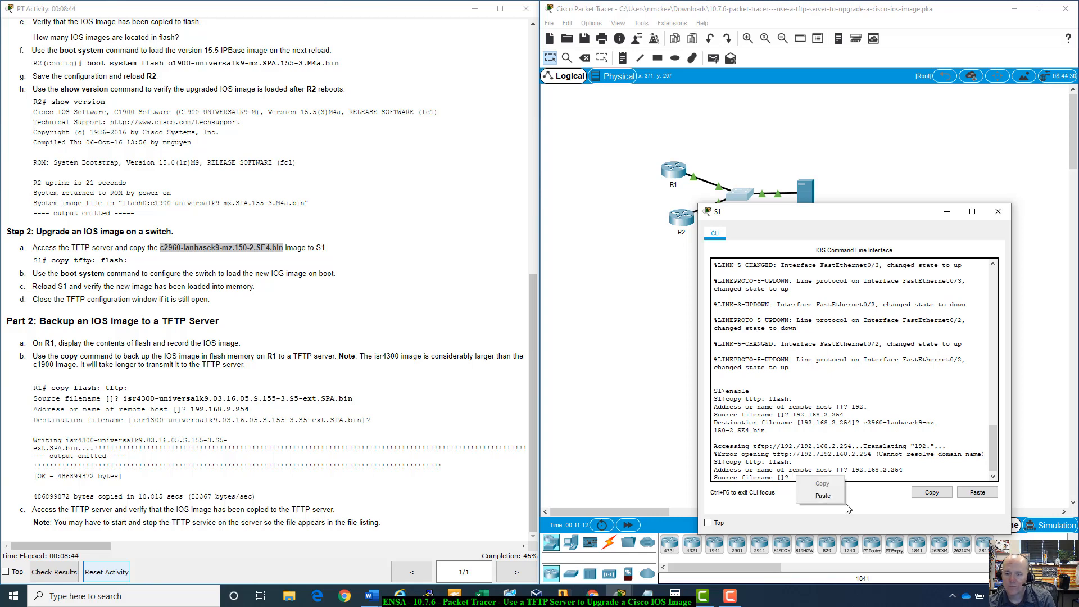
click(823, 495)
key(Return)
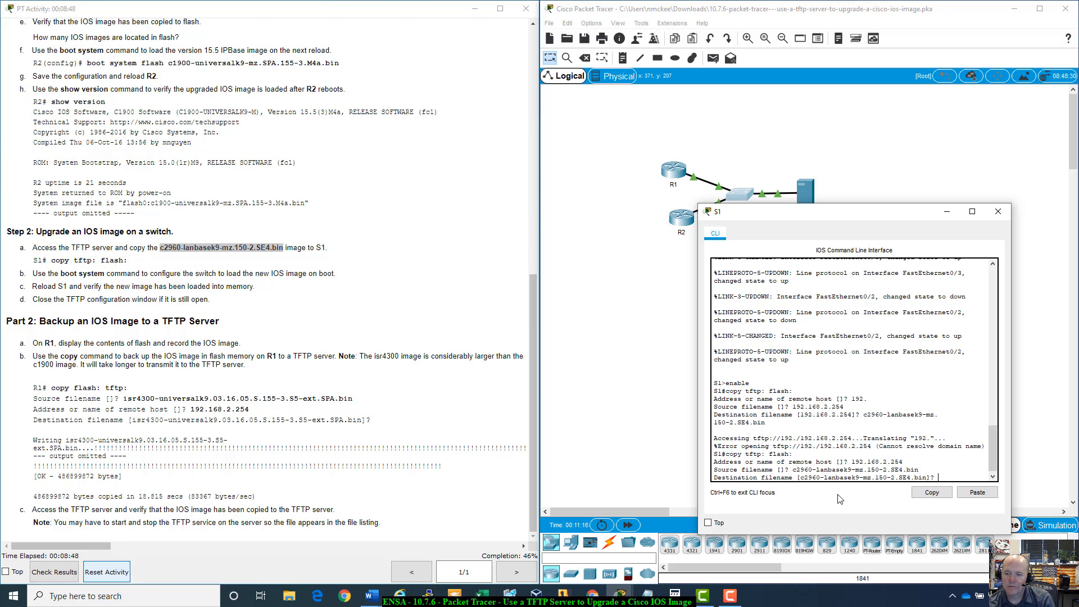
key(Return)
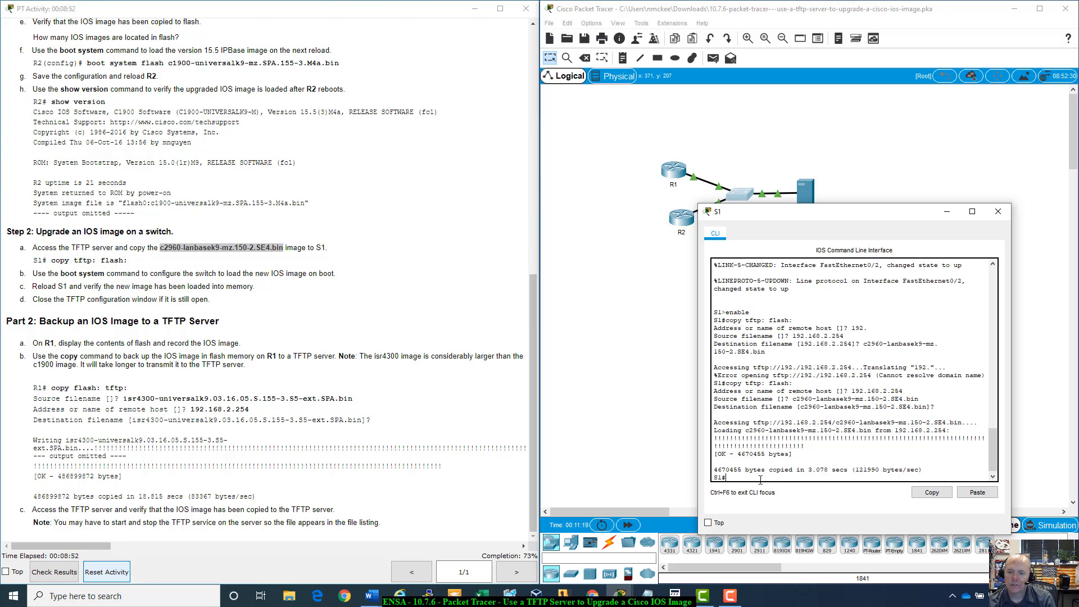
- Review the copy output and scroll the instructions back to the boot system step
drag(733, 457, 786, 461)
click(819, 460)
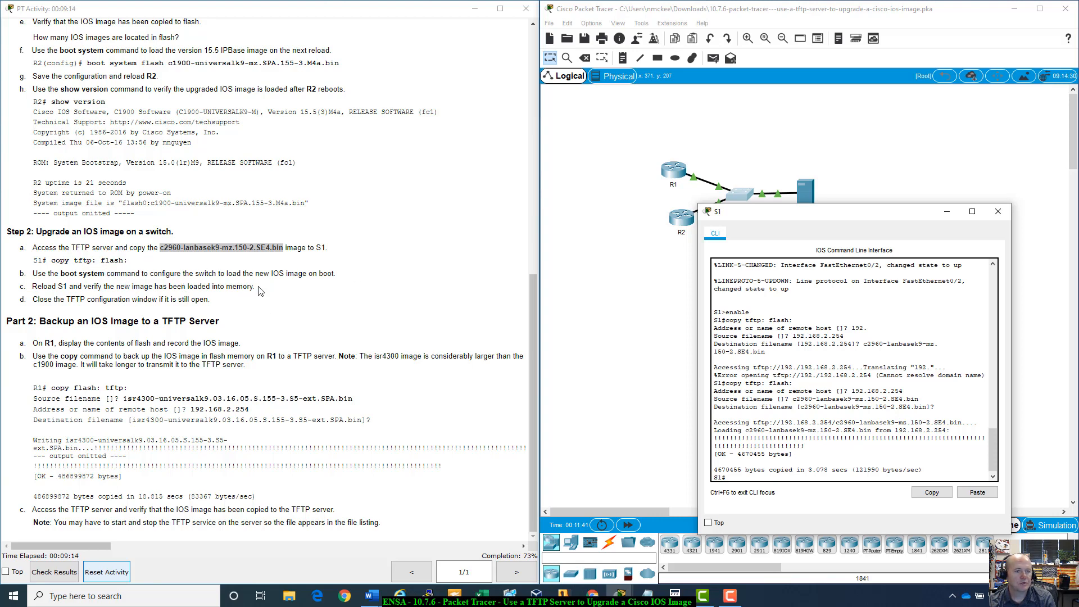
scroll(260, 290, up, 3)
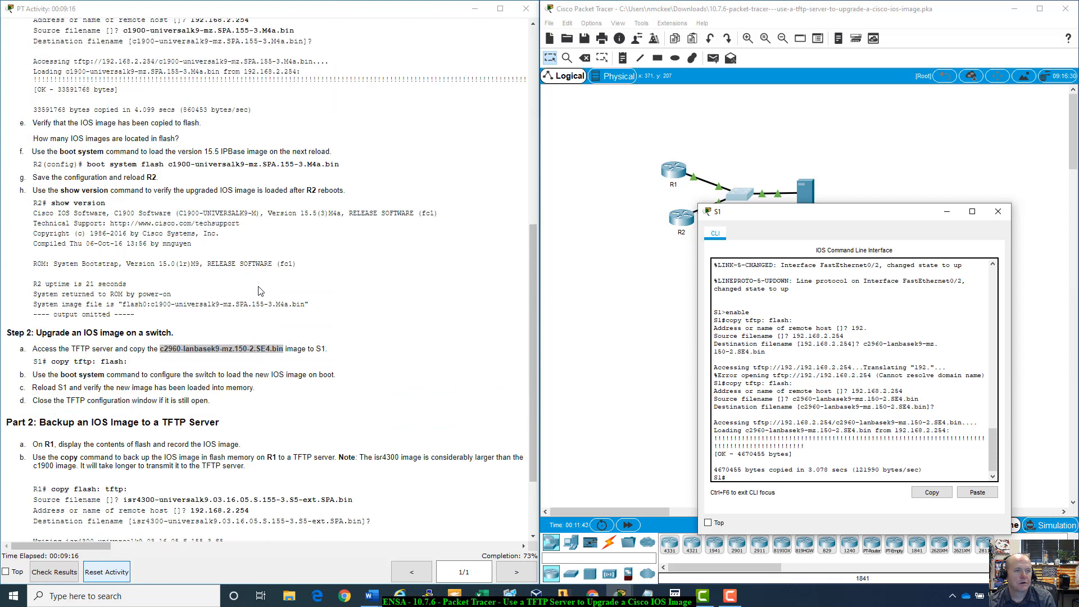
scroll(260, 290, up, 2)
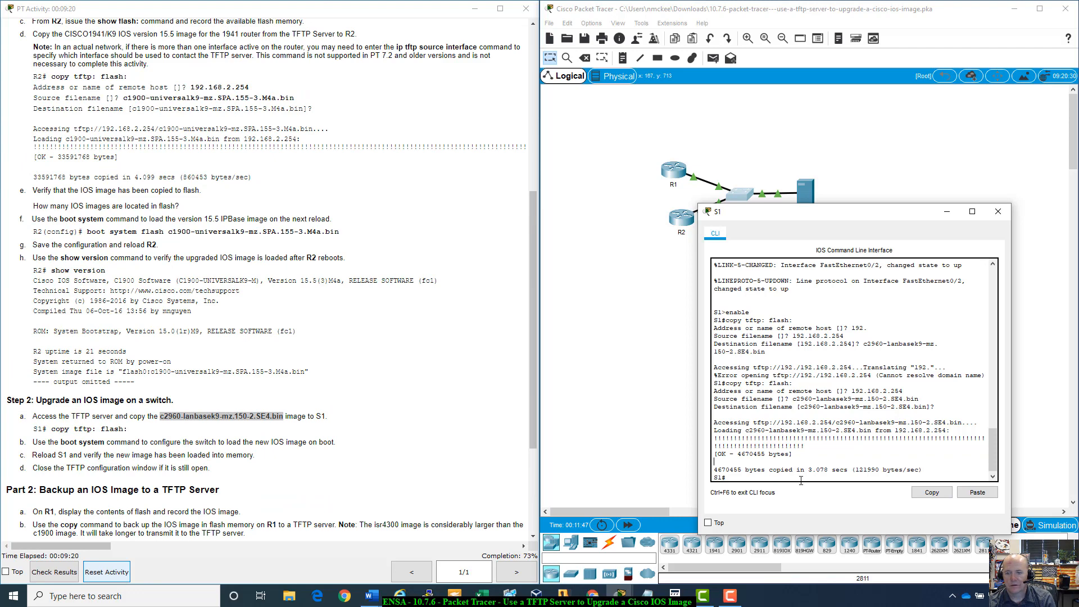
- Try boot system flash c2960-lanbasek9-mz.150-2.SE4.bin in privileged EXEC mode
text(boot)
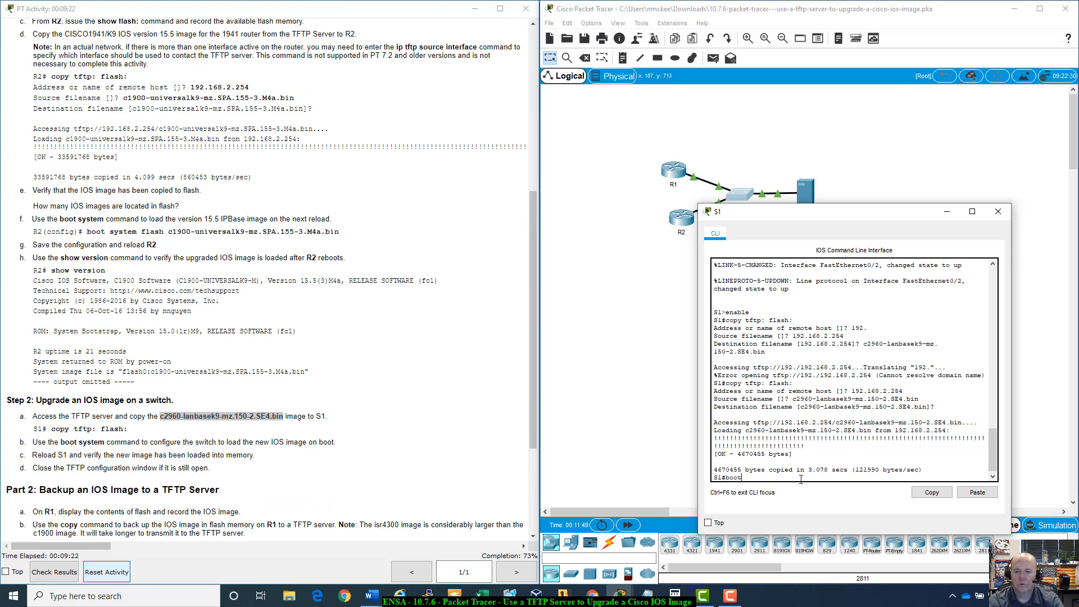
text( system flash)
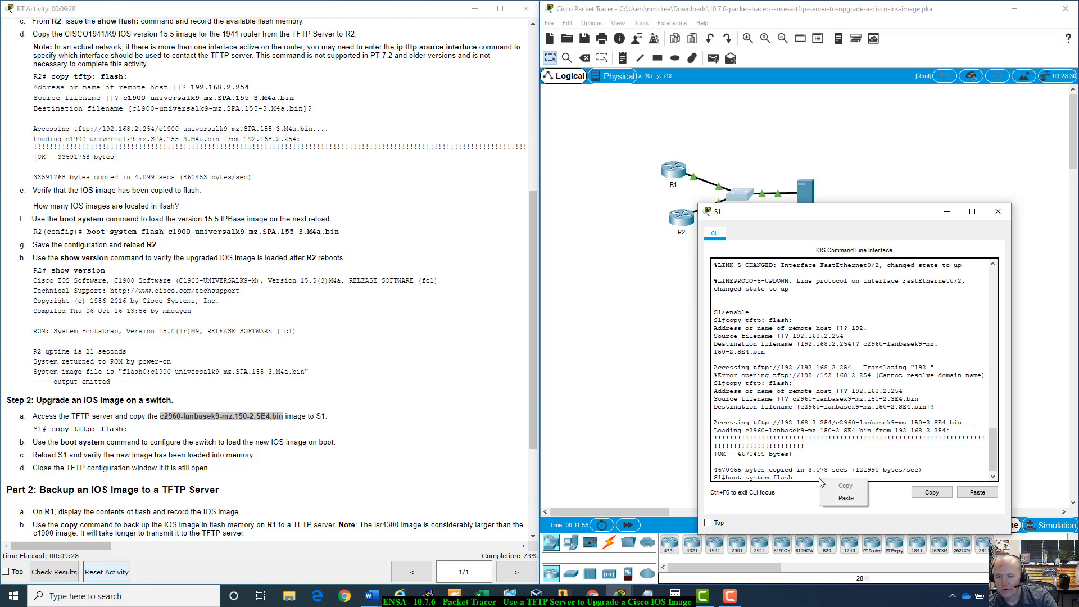
key(ctrl+v)
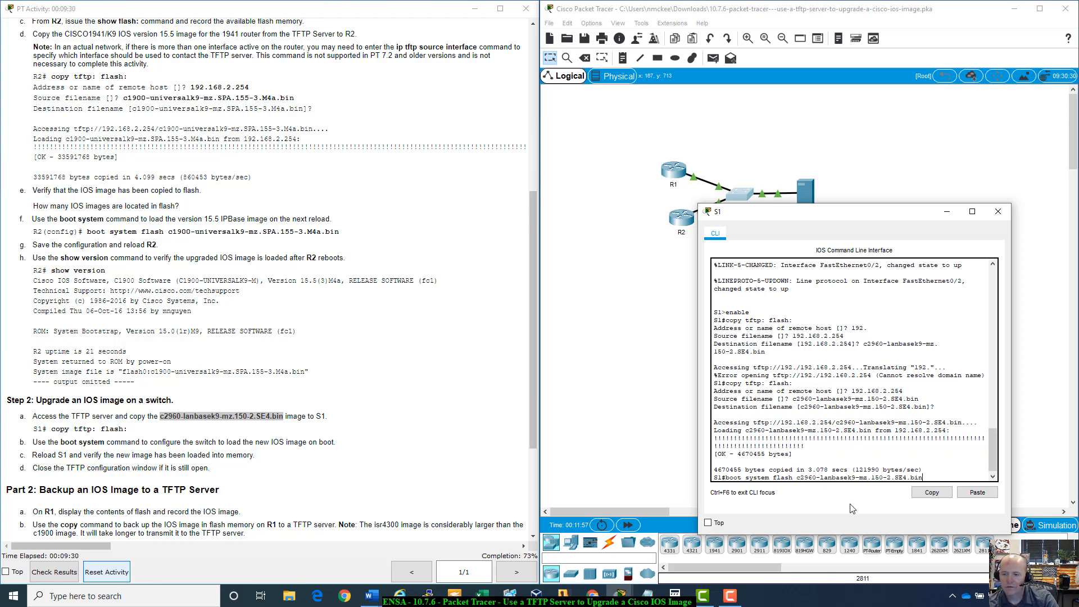
key(Return)
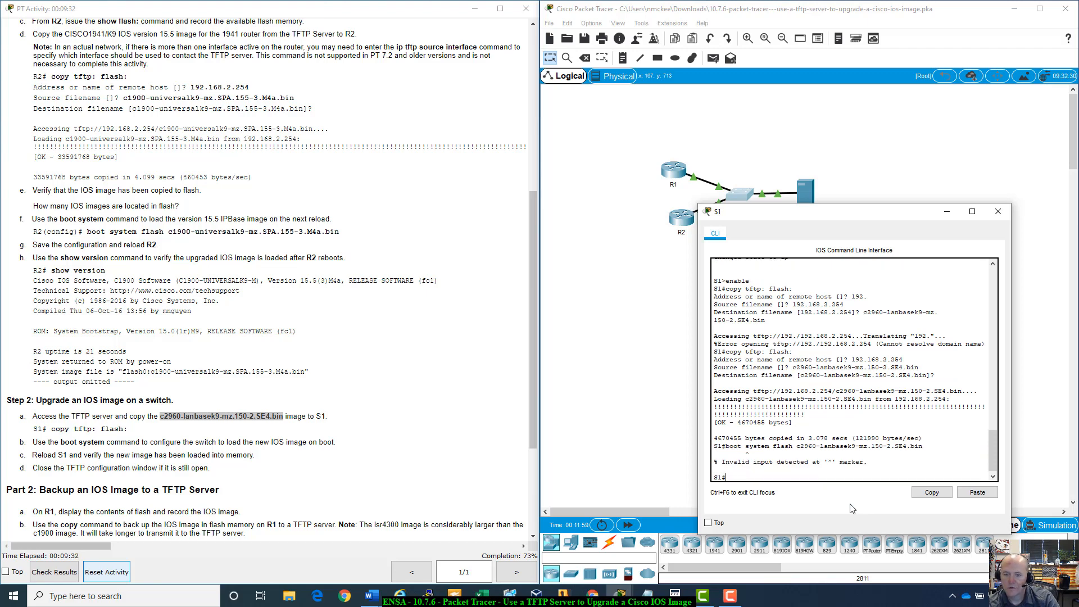
- Enter global configuration mode and try boot system flash c2960-lanbasek9-mz.150-2.SE4.bin
text(config t)
key(Return)
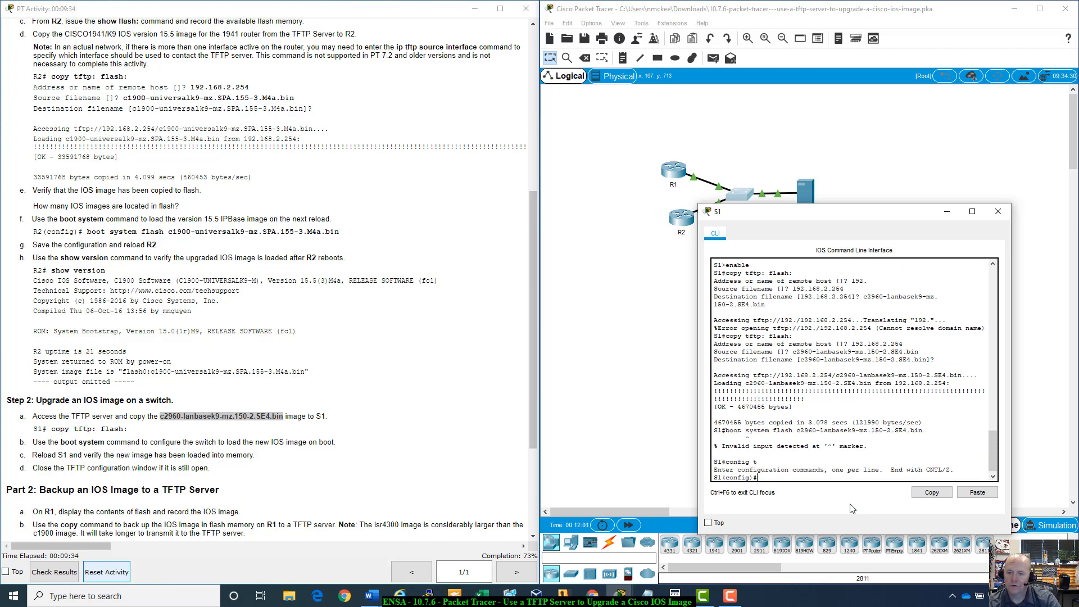
text(boot system)
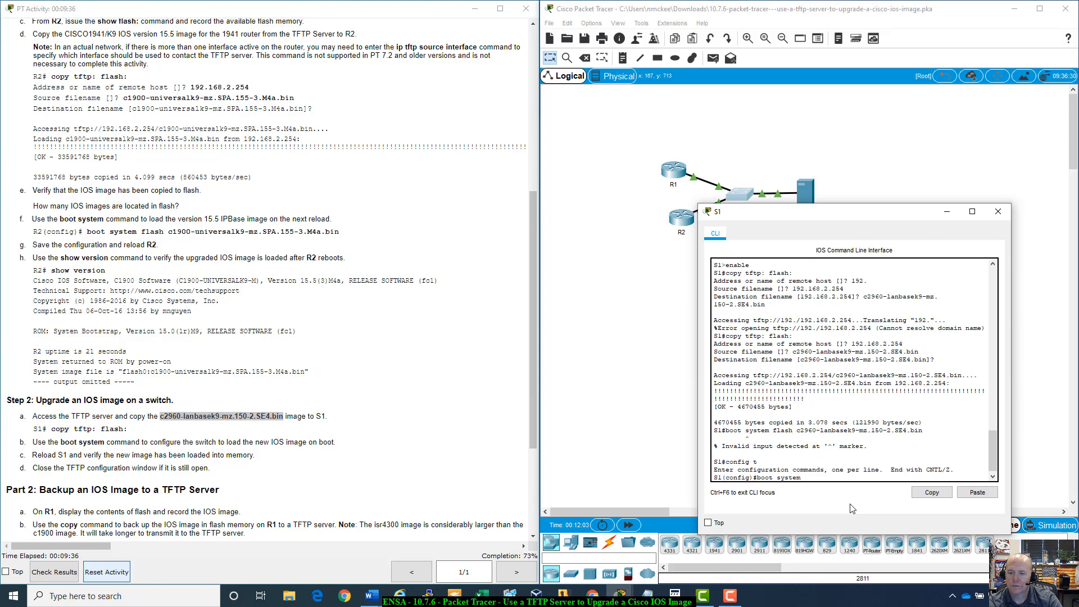
text( flash)
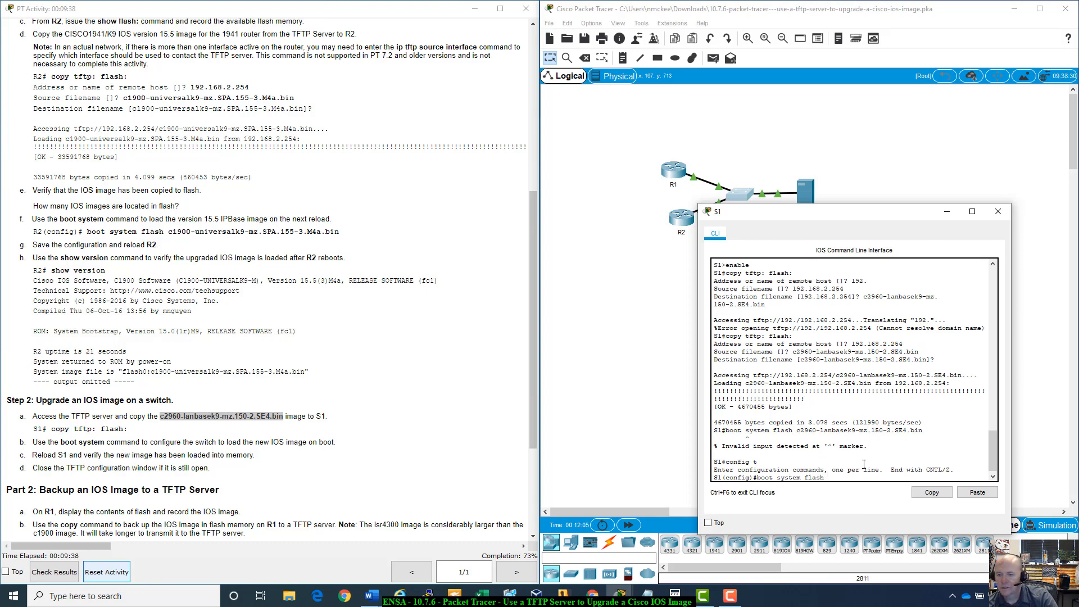
right_click(864, 482)
click(889, 498)
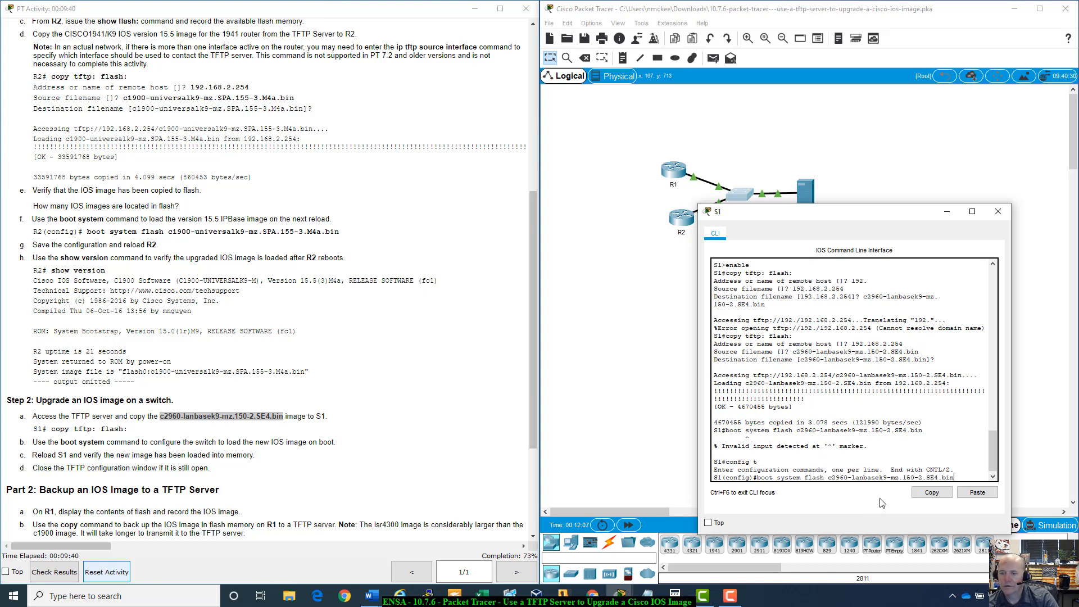
key(Return)
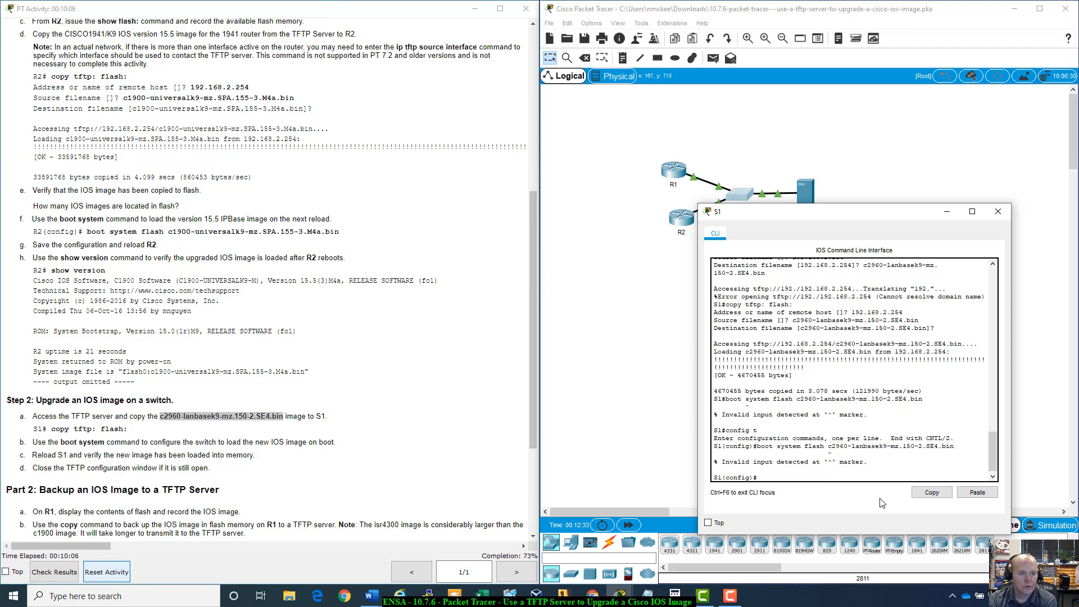
- Clear the recalled command and exit global configuration mode on S1
key(Up)
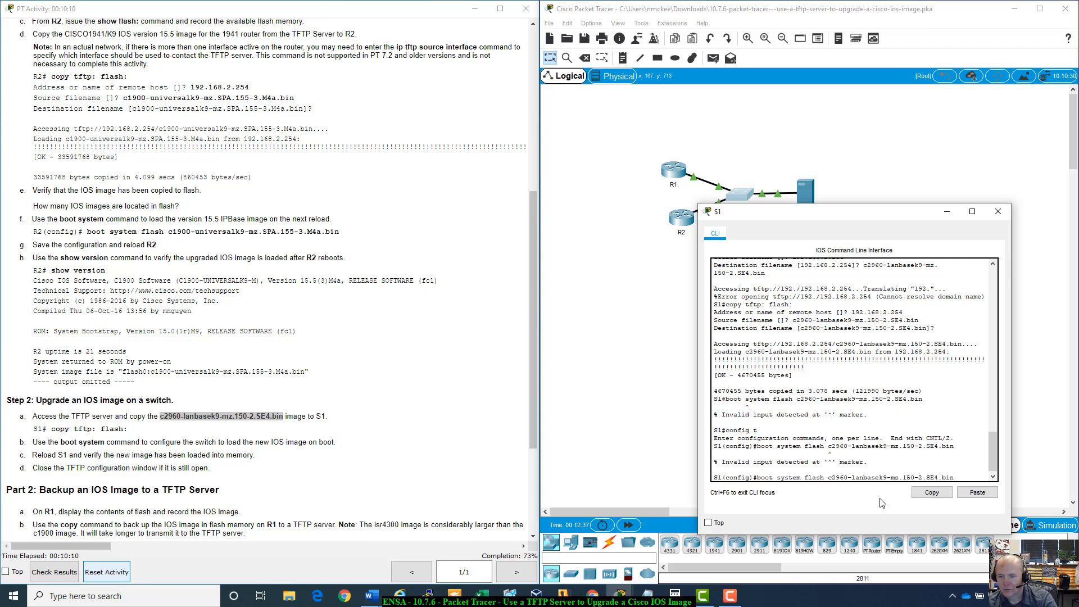
key(BackSpace)
key(BackSpace)
key(BackSpace)
key(BackSpace)
key(BackSpace)
key(BackSpace)
key(BackSpace)
key(BackSpace)
key(BackSpace)
key(BackSpace)
key(BackSpace)
key(BackSpace)
key(BackSpace)
key(BackSpace)
key(BackSpace)
key(BackSpace)
key(BackSpace)
key(BackSpace)
key(BackSpace)
key(BackSpace)
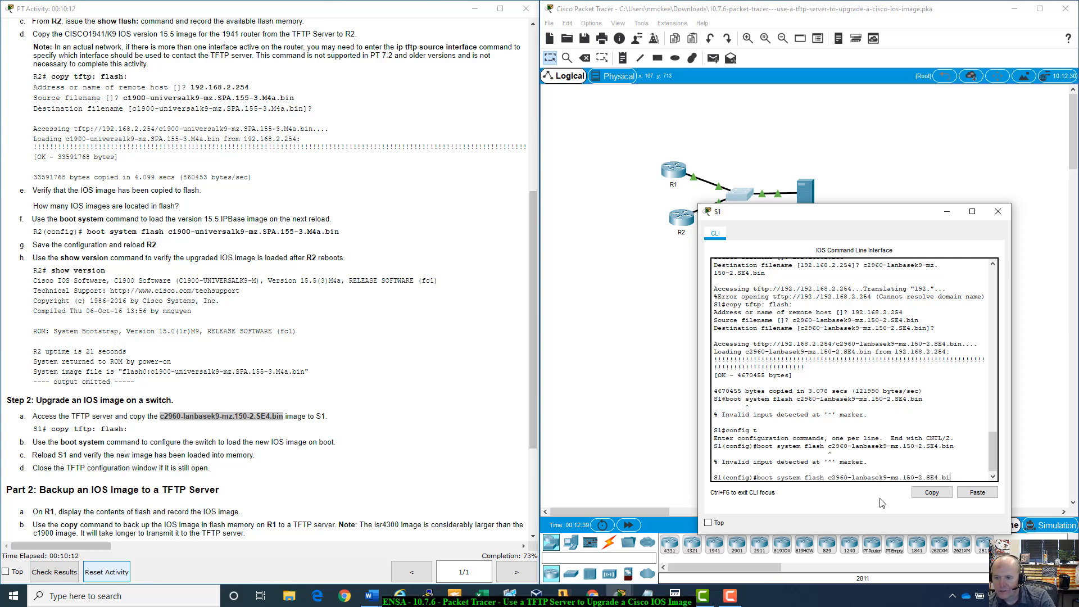
key(BackSpace)
key(BackSpace)
key(BackSpace)
key(BackSpace)
key(BackSpace)
key(BackSpace)
key(BackSpace)
key(BackSpace)
key(BackSpace)
key(BackSpace)
key(BackSpace)
key(BackSpace)
key(BackSpace)
key(BackSpace)
key(BackSpace)
text(exit)
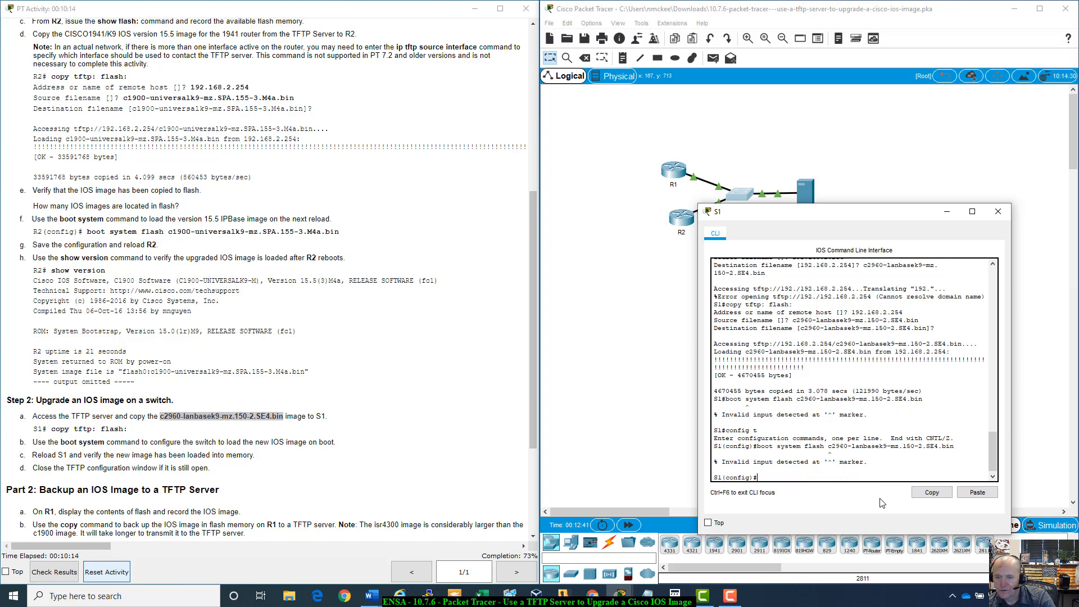
key(Return)
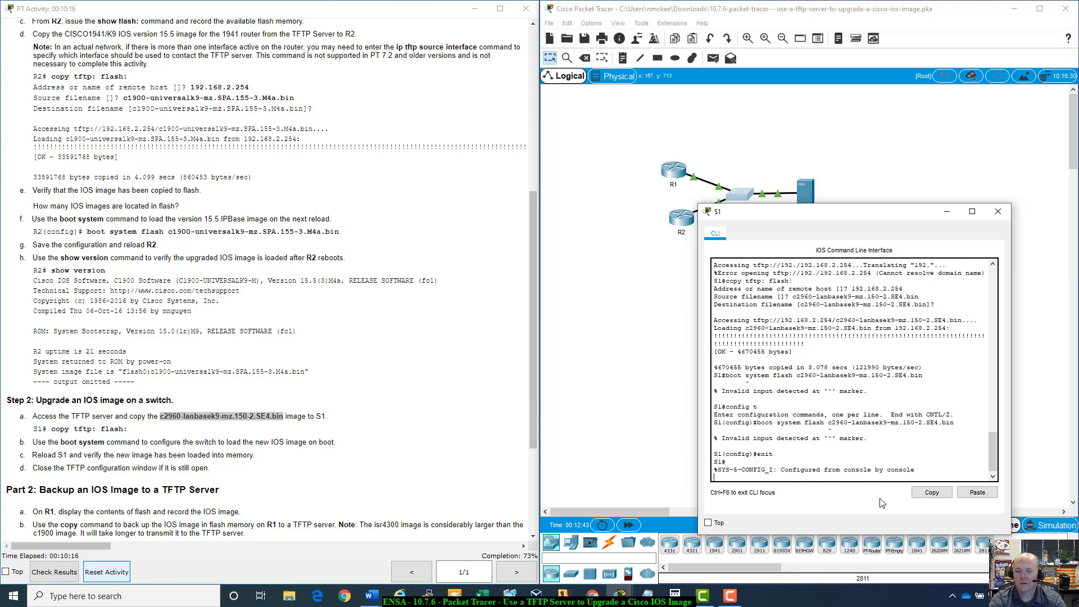
- Display the switch's flash contents and examine the listed image file names
text(show flash:)
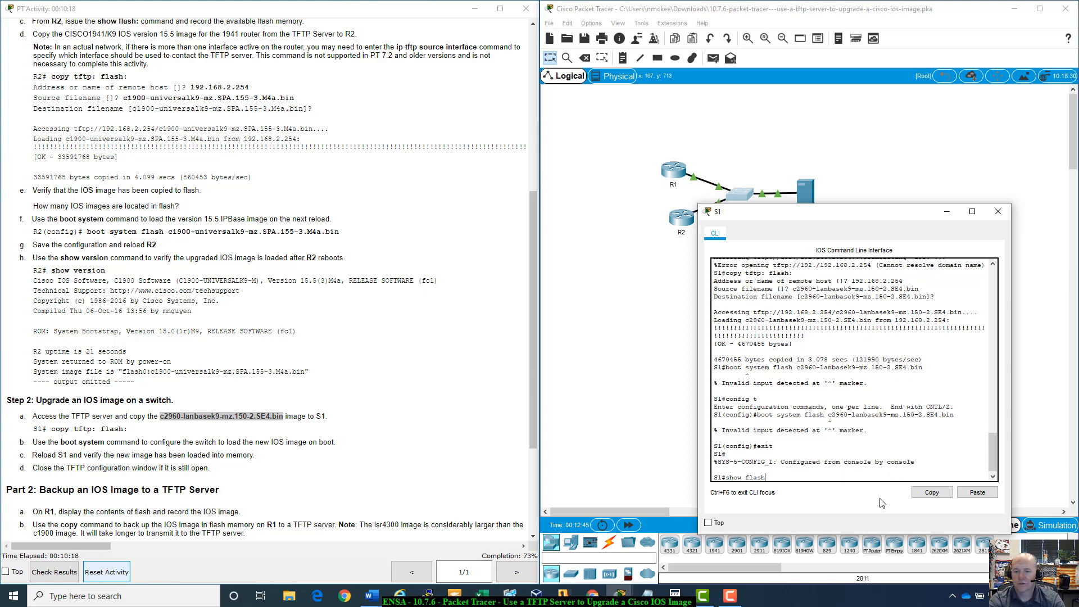
key(Return)
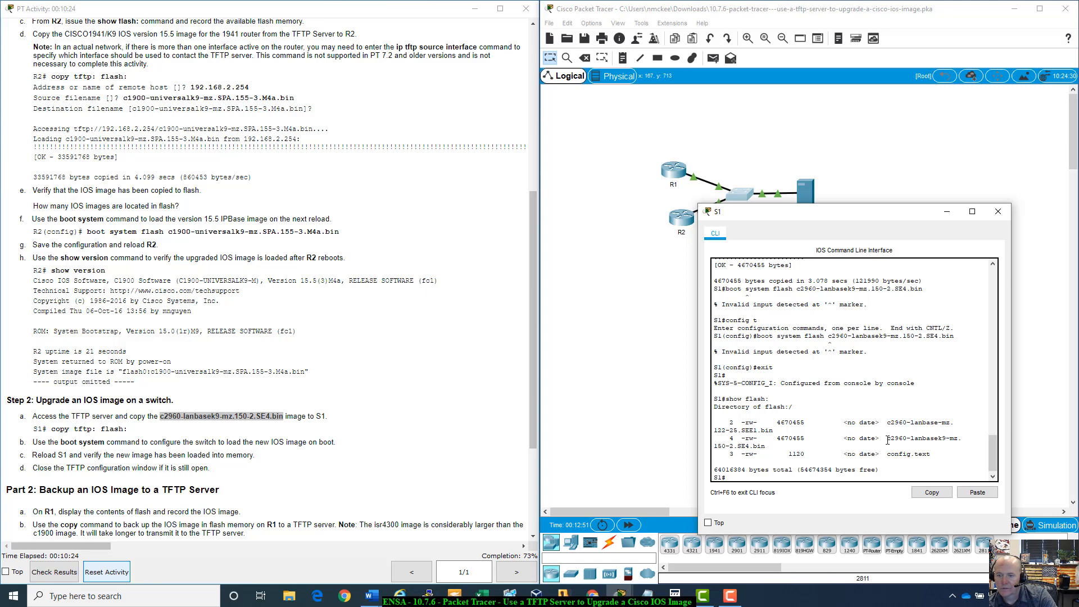
drag(888, 440, 911, 443)
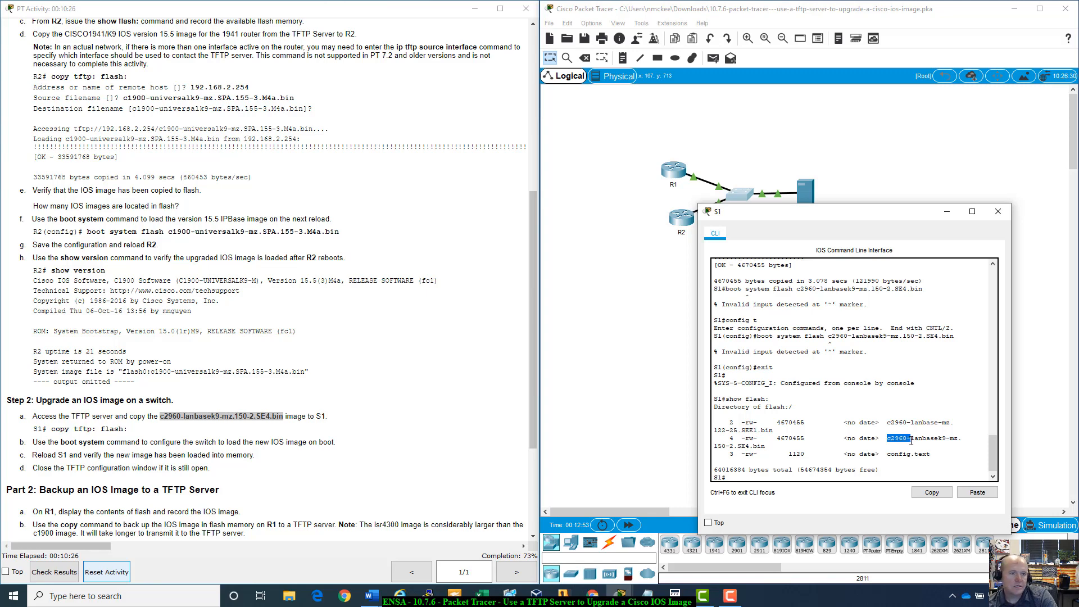
drag(911, 442, 919, 441)
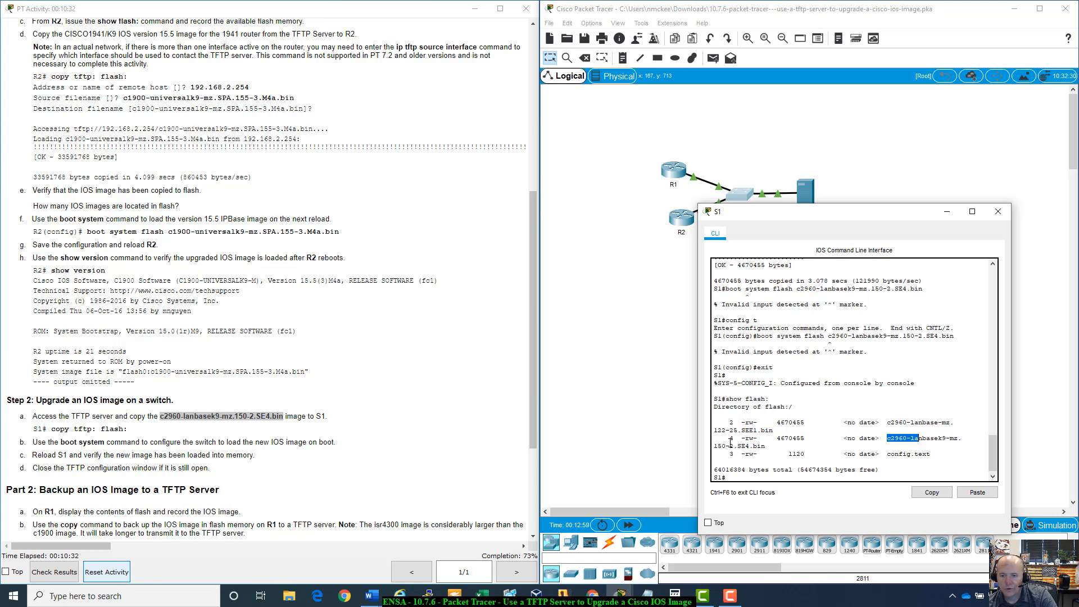
drag(732, 444, 765, 447)
click(766, 448)
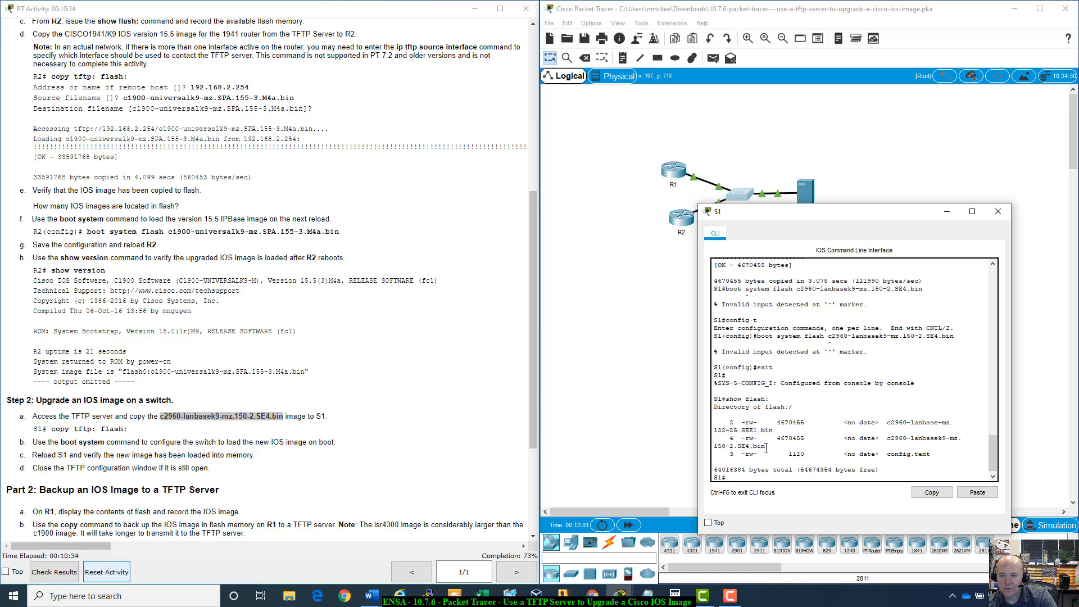
click(755, 480)
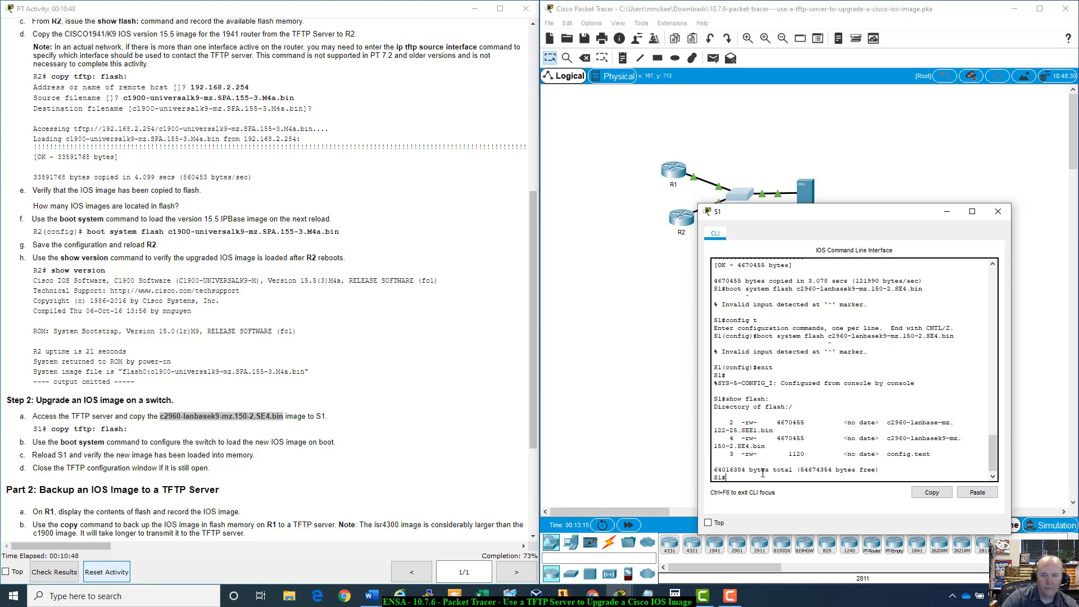
- Enter global configuration mode and query the options available after boot system flash
text(conf)
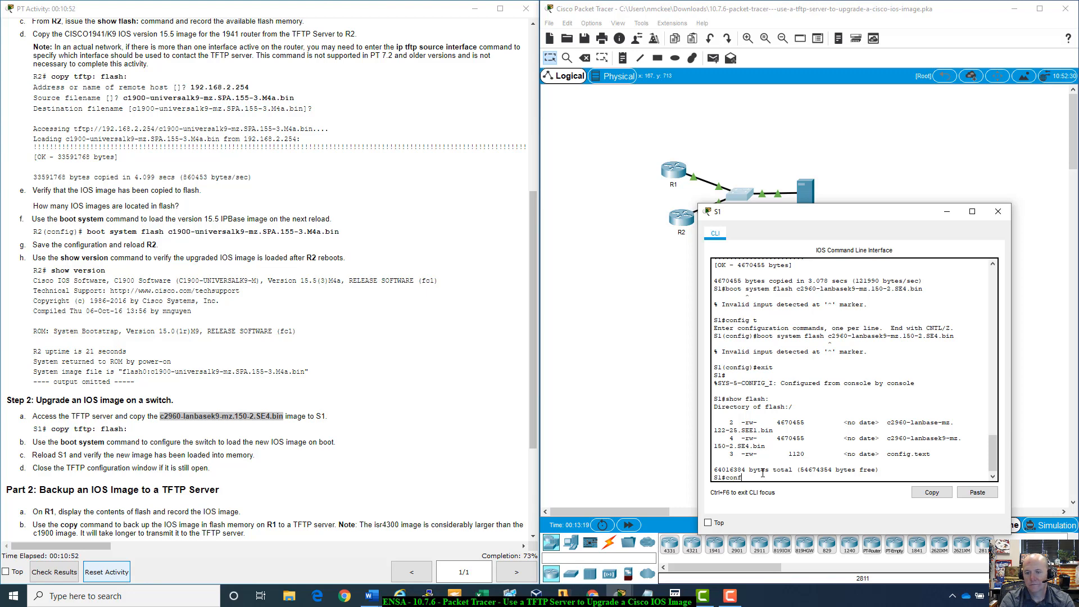
text(ig t)
key(Return)
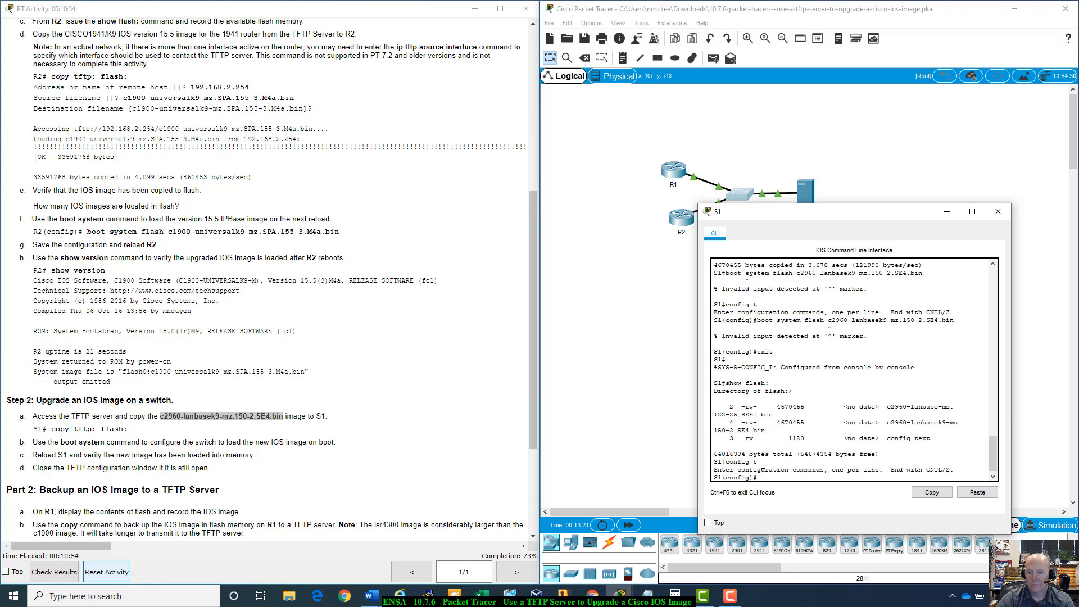
text(boot s)
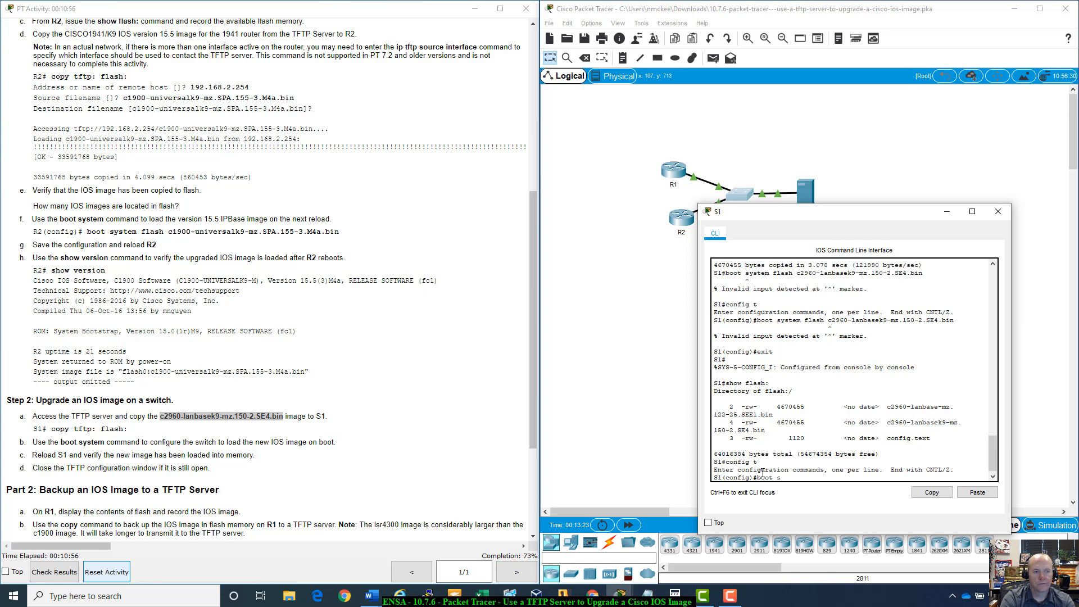
text(ystem fa)
key(Tab)
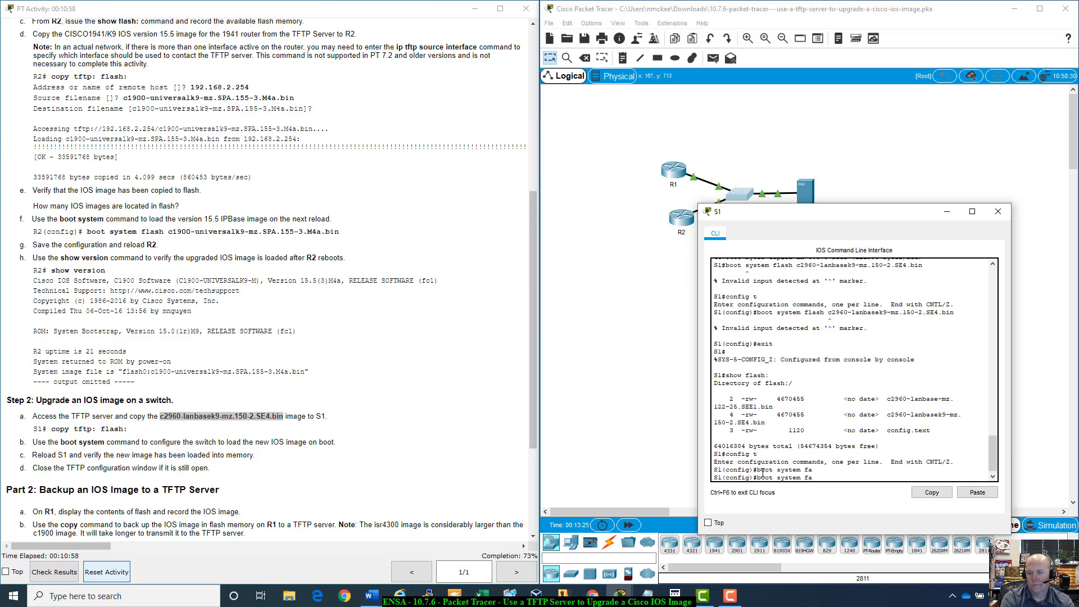
key(BackSpace)
key(BackSpace)
text(fla)
key(Tab)
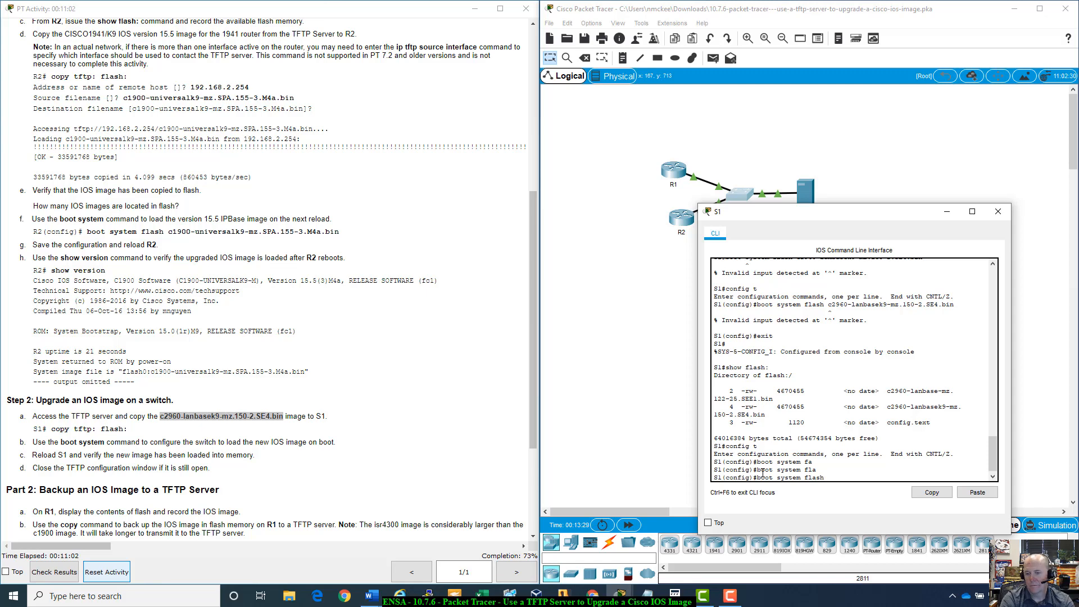
text(?)
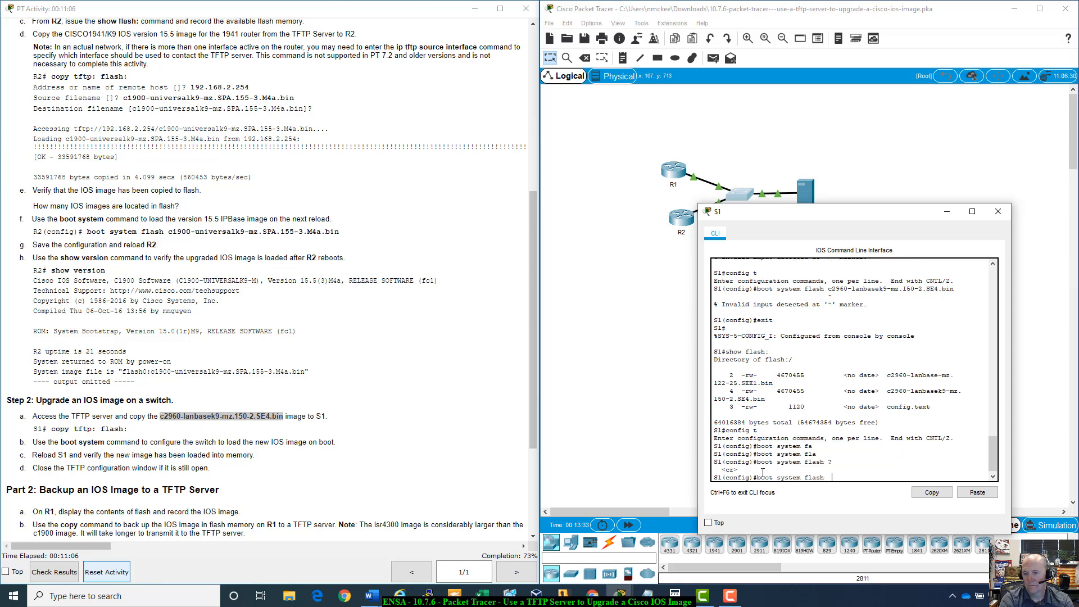
key(Return)
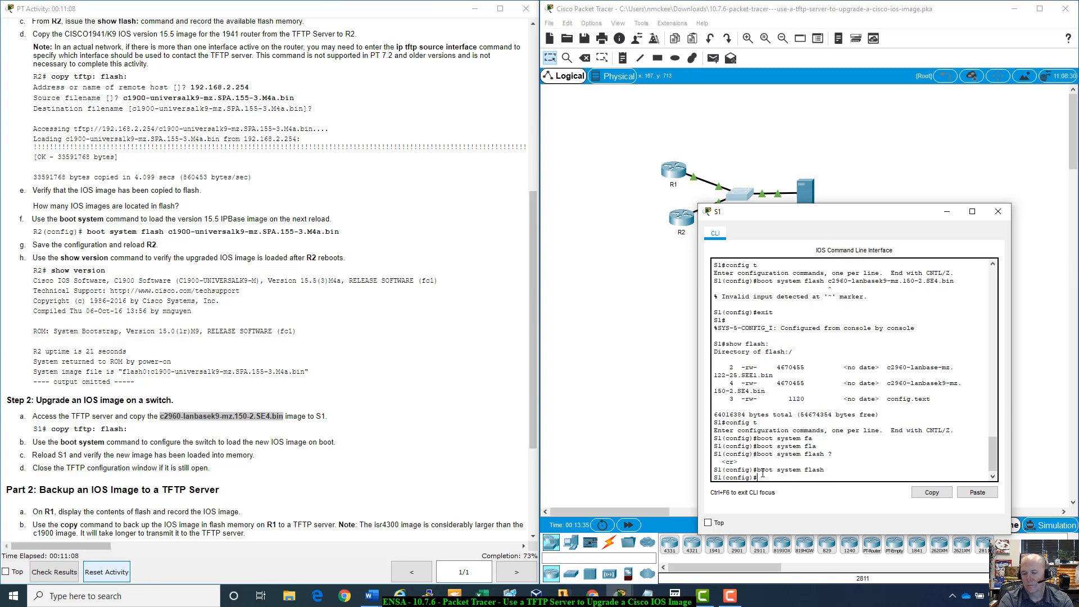
- Try boot system flash with the pasted image name c2960-lanbasek9-mz.150-2.SE4.bin
text(boot system flash)
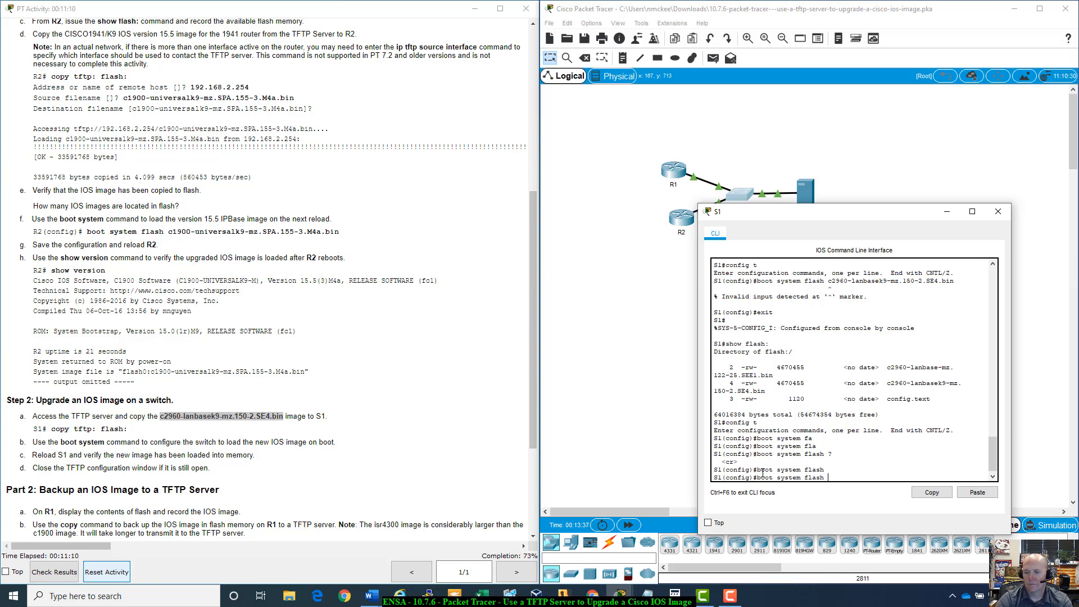
key(BackSpace)
key(BackSpace)
key(BackSpace)
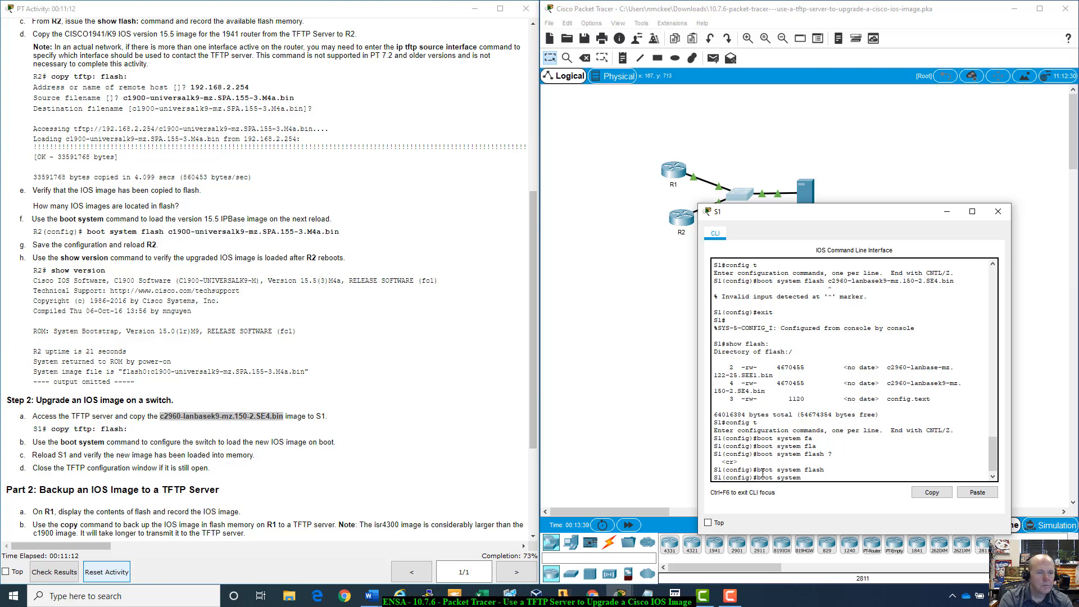
text(f)
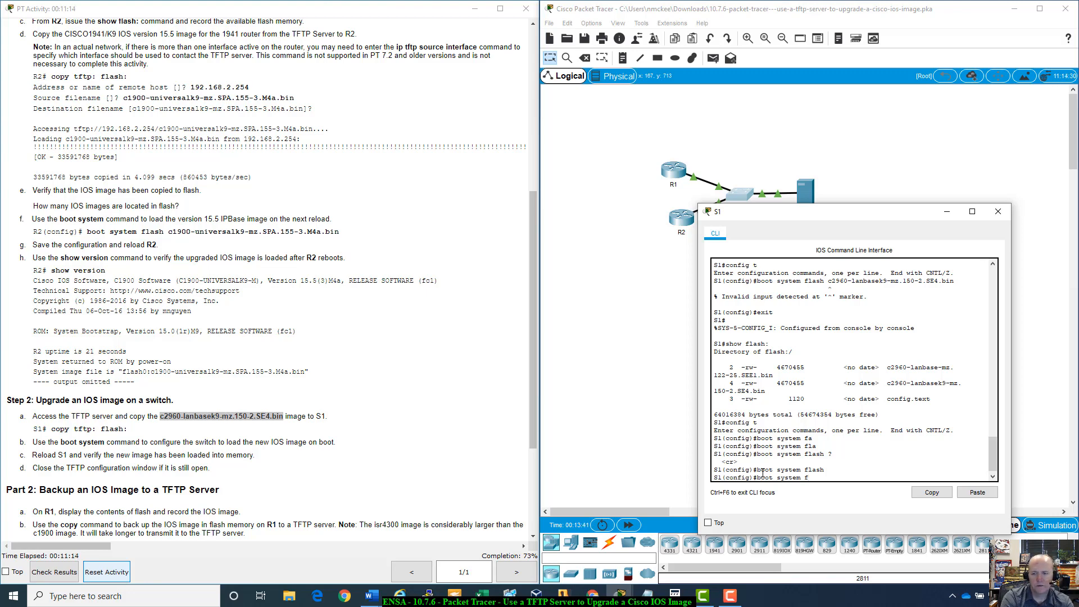
text(lash)
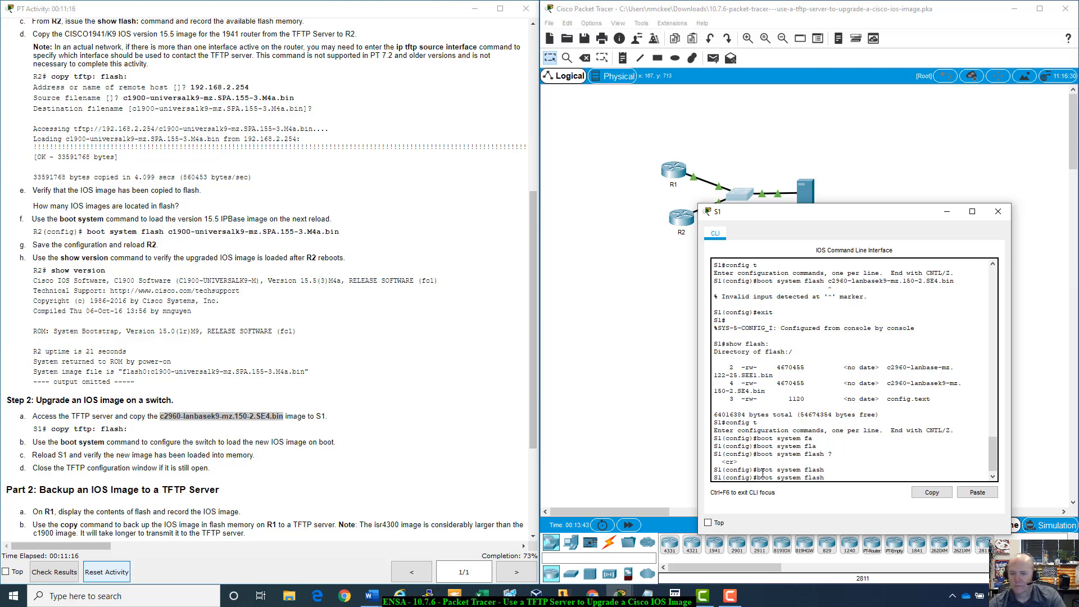
right_click(845, 475)
click(871, 494)
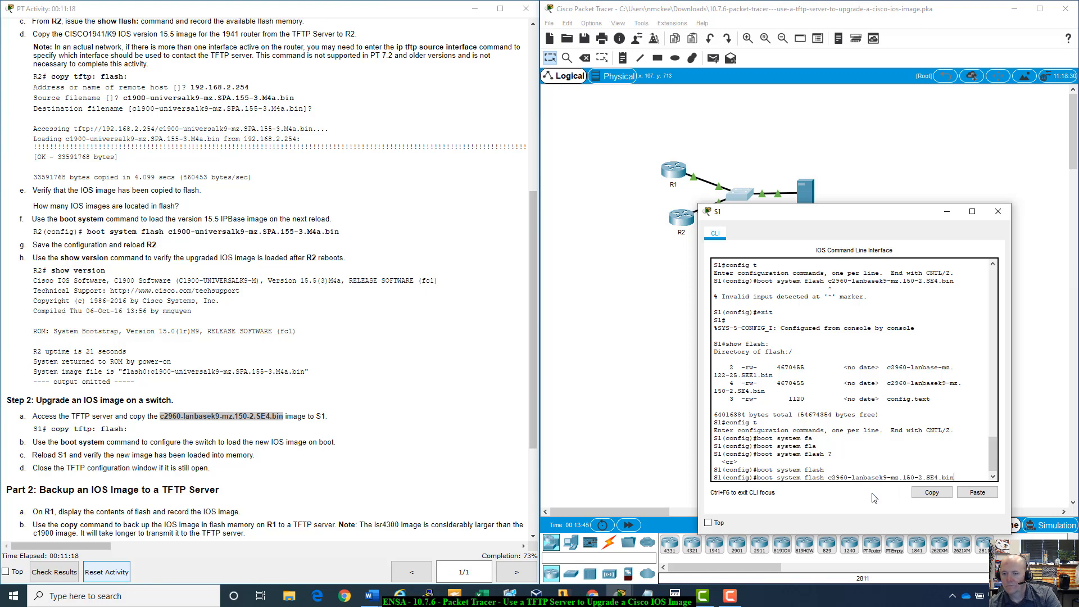
key(Return)
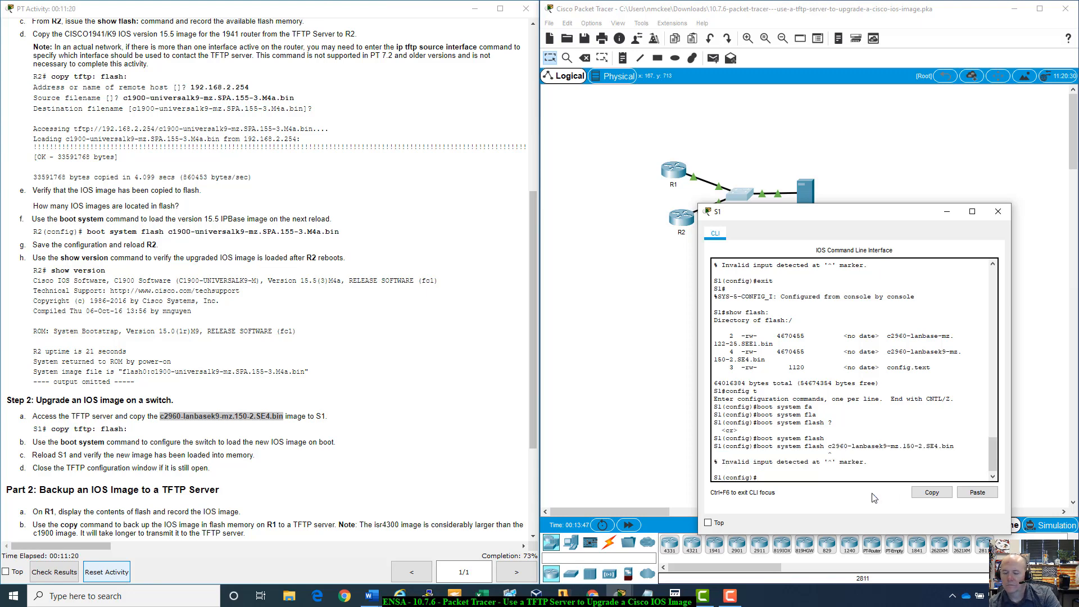
- Set boot system to c2960-lanbasek9-mz.150-2.SE4.bin without the flash keyword
key(Up)
key(BackSpace)
key(BackSpace)
key(BackSpace)
key(BackSpace)
key(BackSpace)
key(BackSpace)
key(BackSpace)
key(BackSpace)
key(BackSpace)
key(BackSpace)
key(BackSpace)
key(BackSpace)
key(BackSpace)
key(BackSpace)
key(BackSpace)
key(BackSpace)
key(BackSpace)
key(BackSpace)
key(BackSpace)
key(BackSpace)
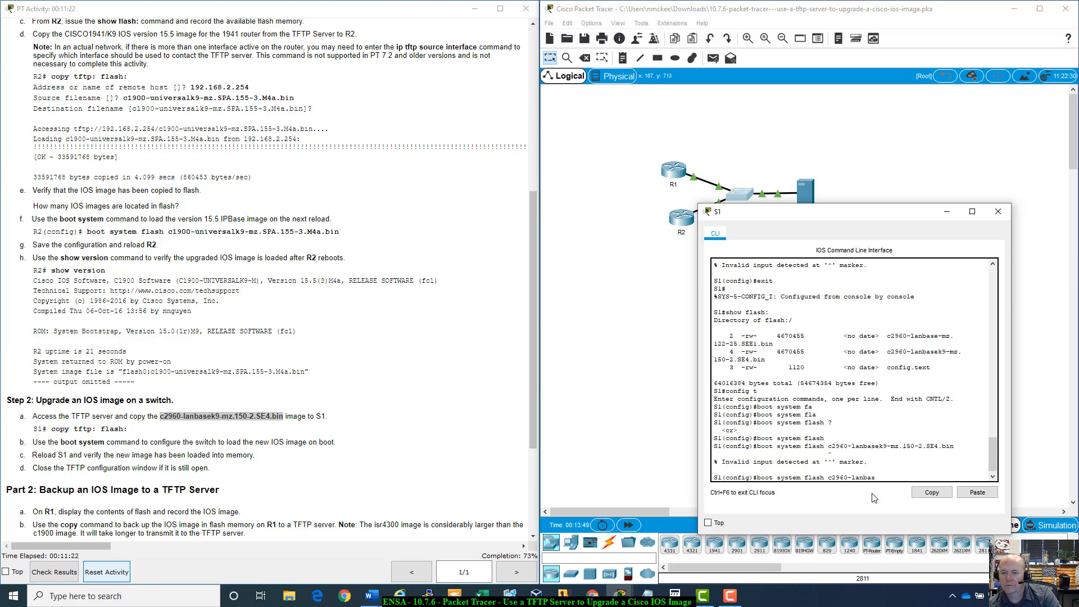
text(?)
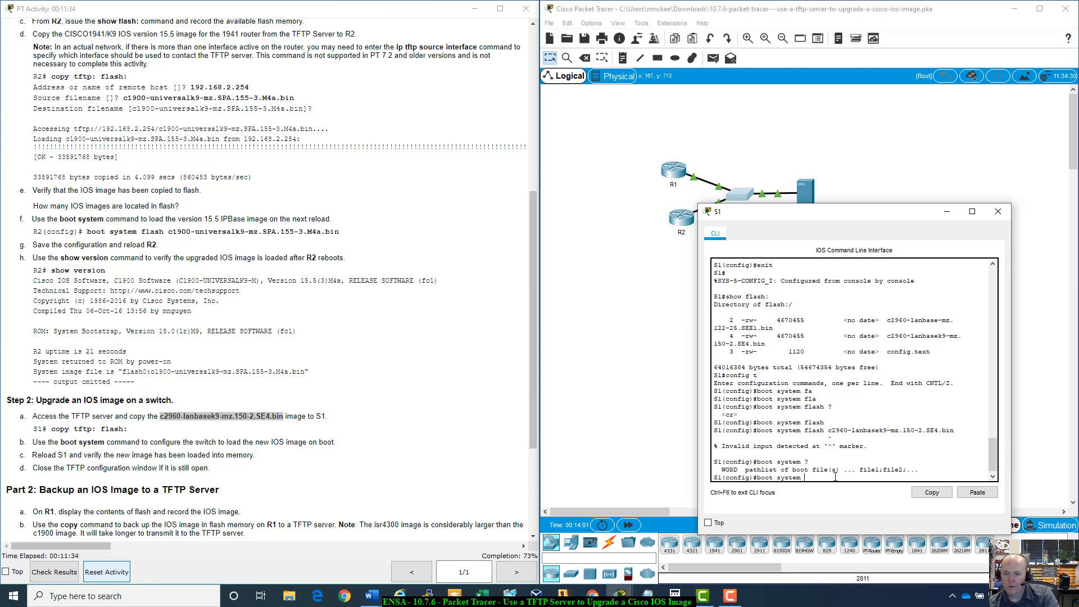
right_click(835, 481)
click(861, 496)
key(Return)
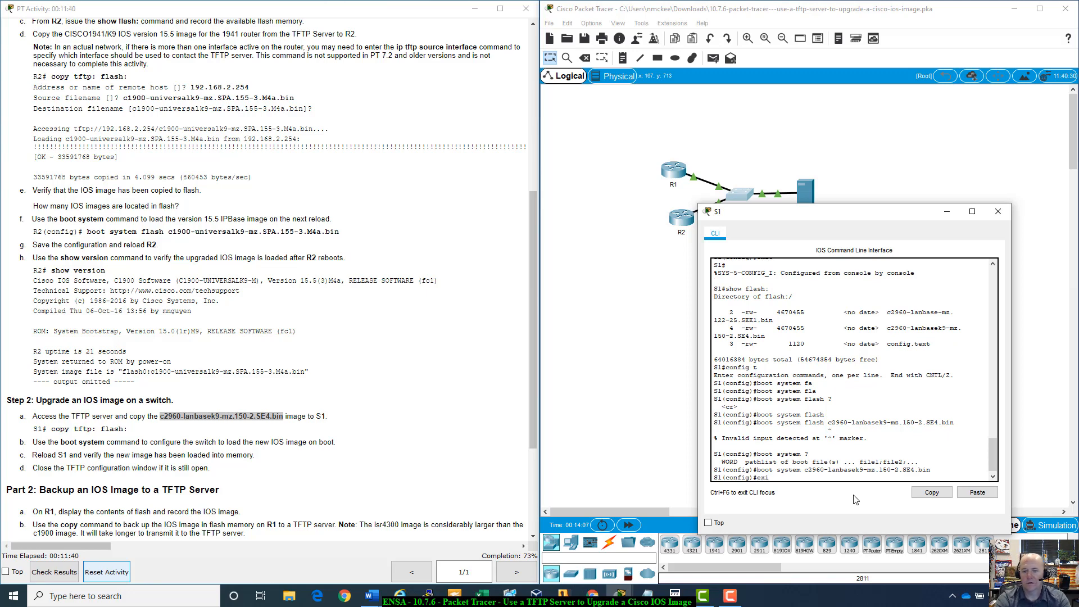
- Leave configuration mode and save the running configuration to startup-config
text(exit)
key(Return)
key(Return)
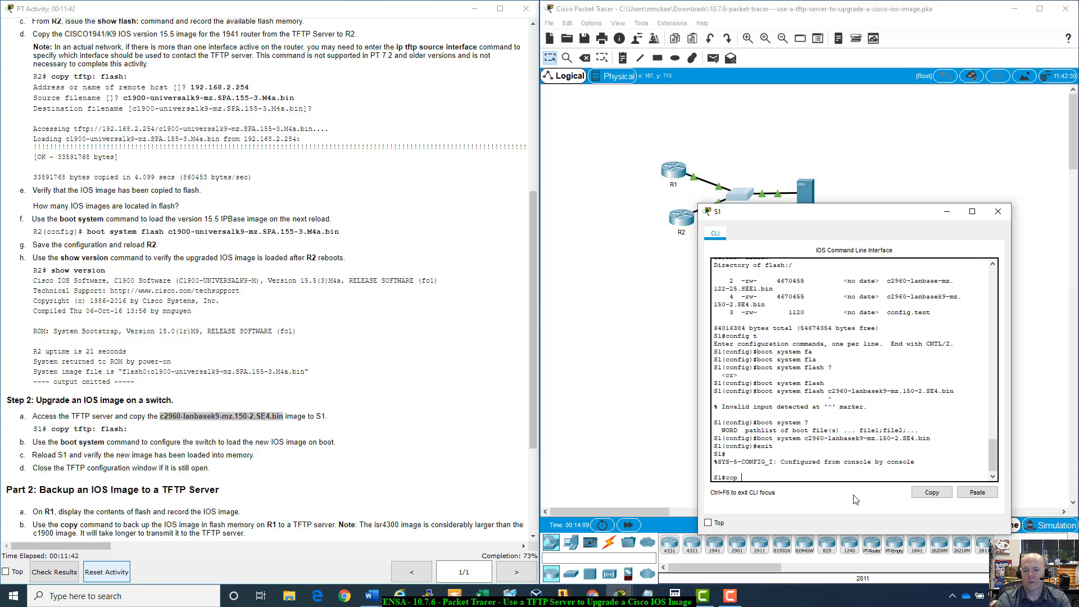
text(copy r)
key(Tab)
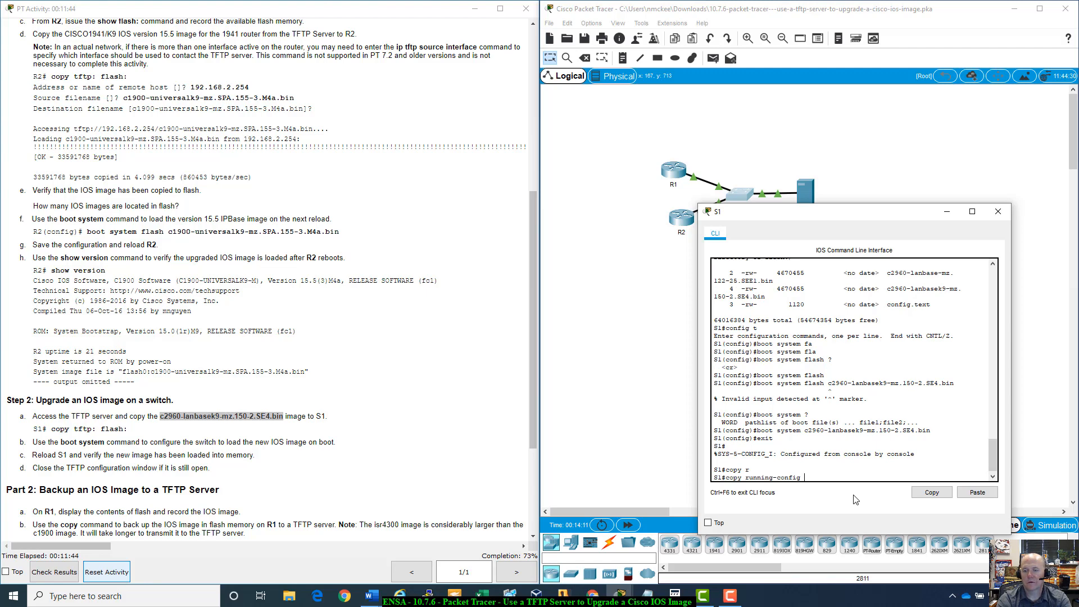
text(st)
key(Tab)
key(Return)
- Reload S1 and check the software version shown in the boot output
key(Return)
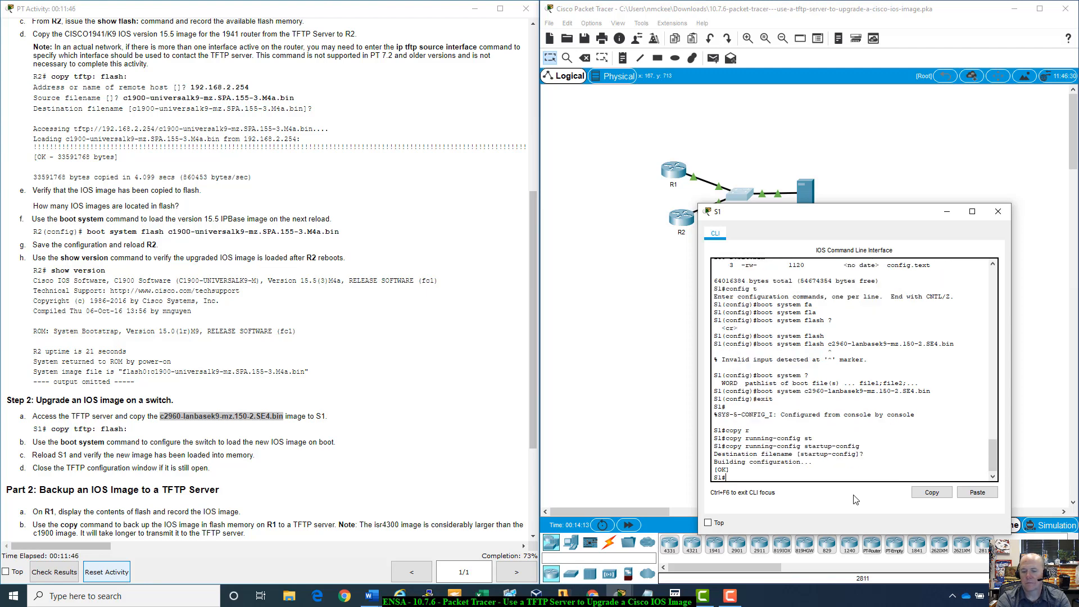
text(reload)
key(Return)
key(Return)
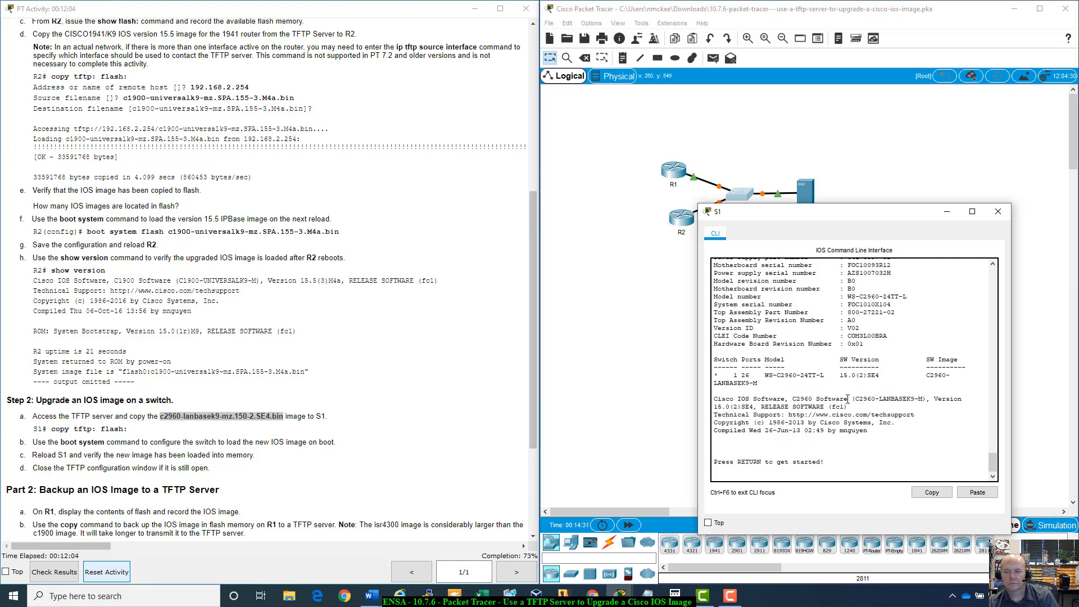
drag(853, 399, 904, 407)
click(791, 452)
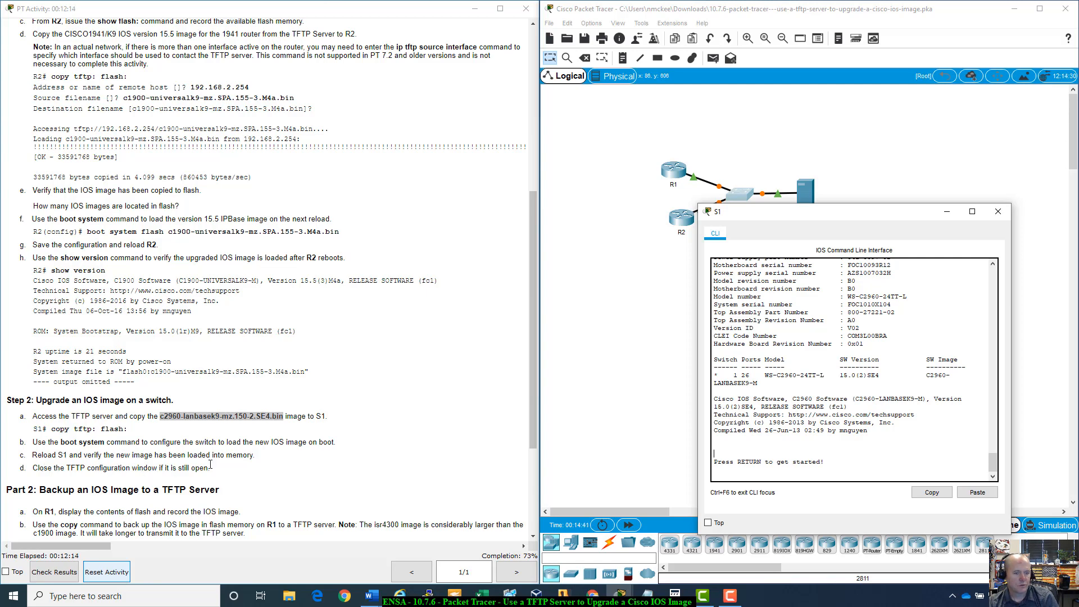
- Close the S1 window and open R1's command line interface
scroll(224, 466, down, 3)
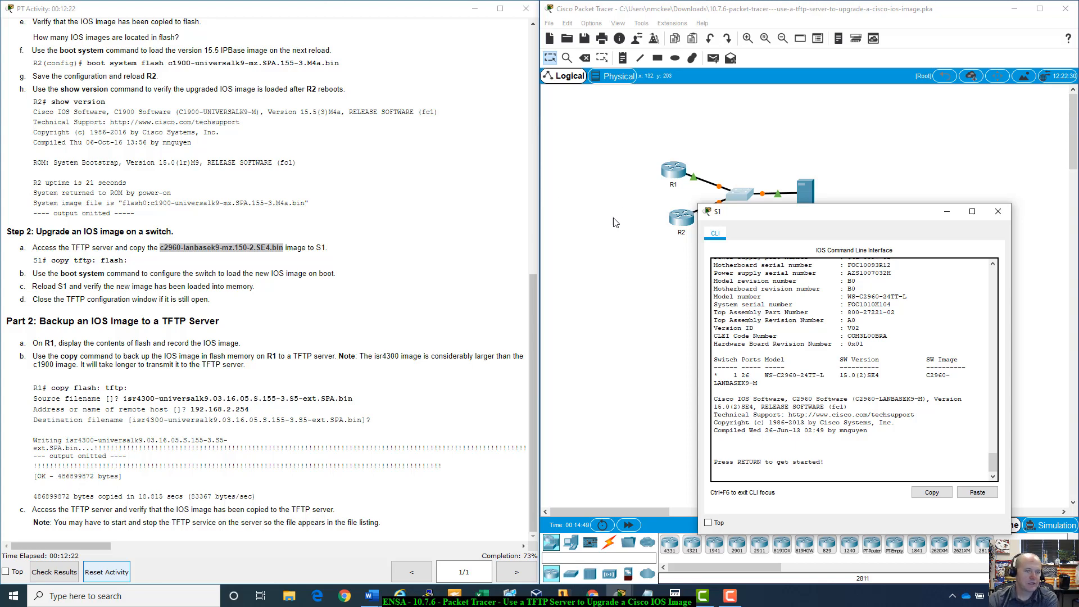
click(998, 211)
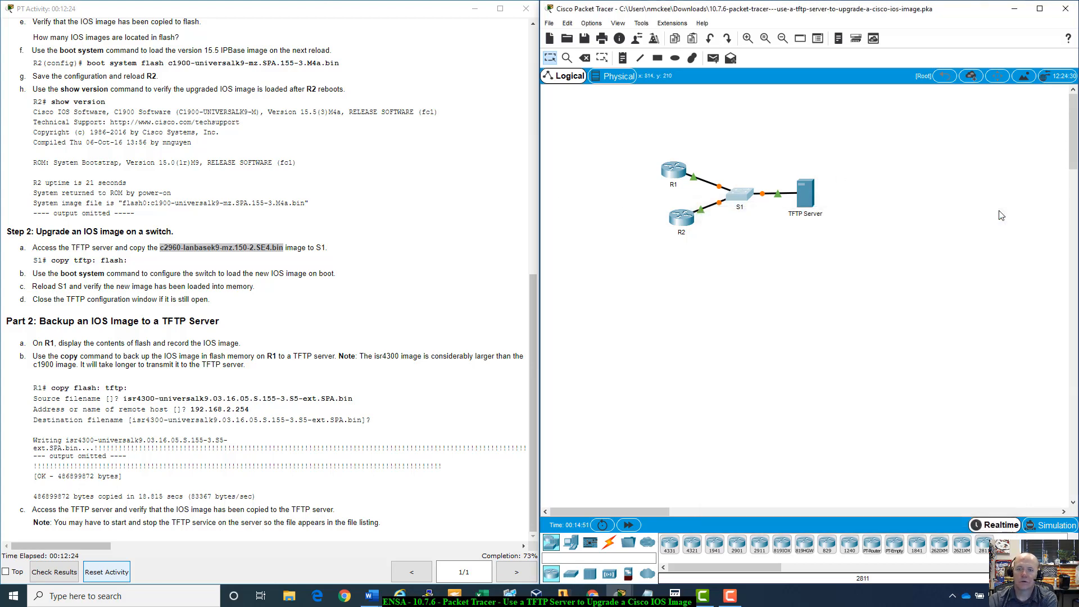
click(628, 526)
click(674, 170)
drag(616, 135, 809, 163)
key(Return)
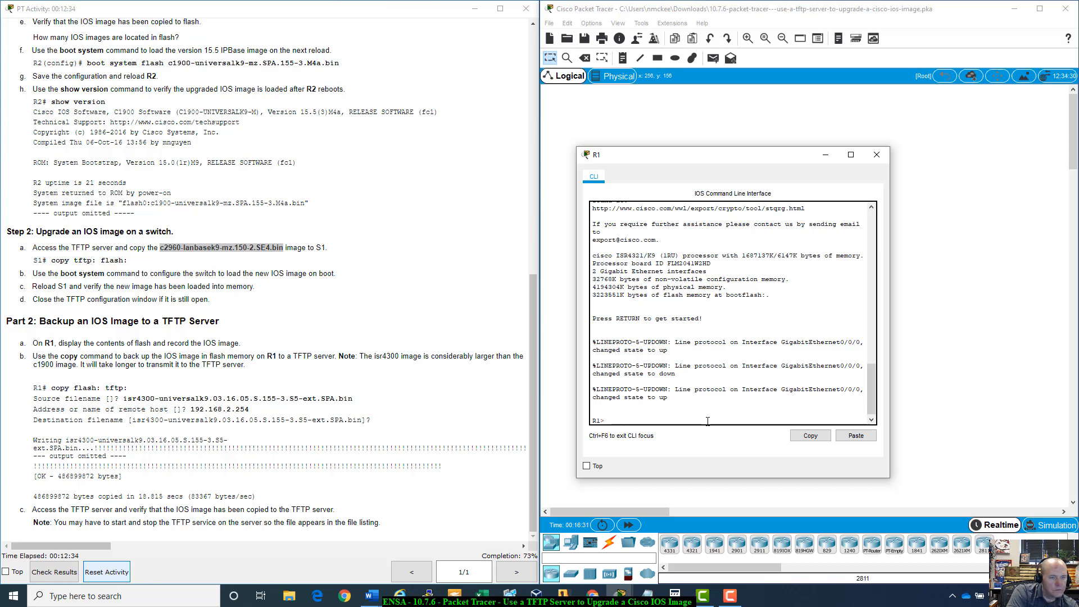
- Enter privileged mode on R1 and display the contents of flash
text(enable)
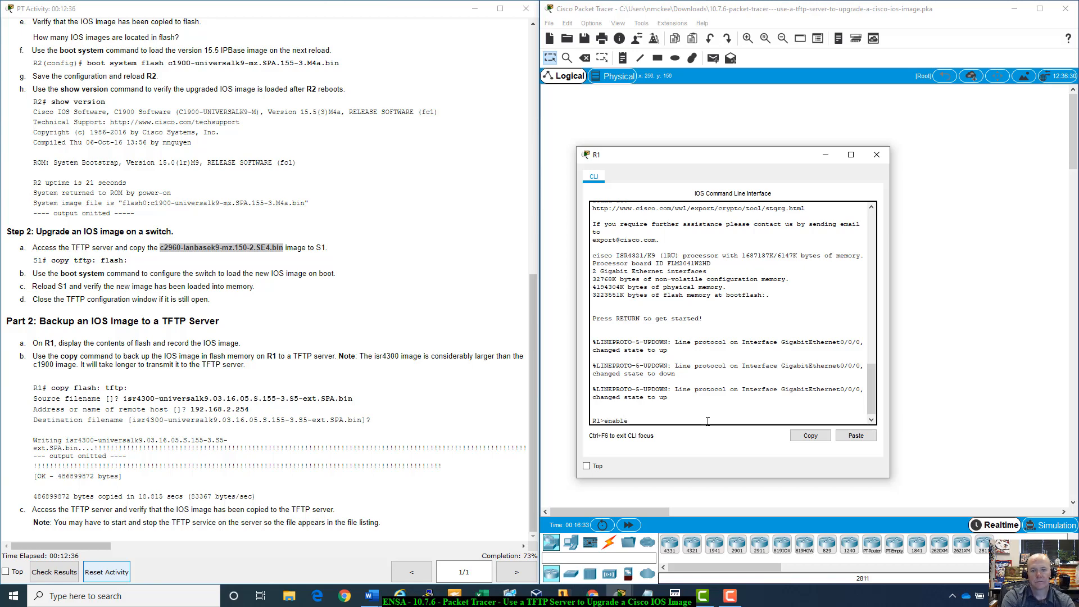
key(Return)
text(show fla)
key(Tab)
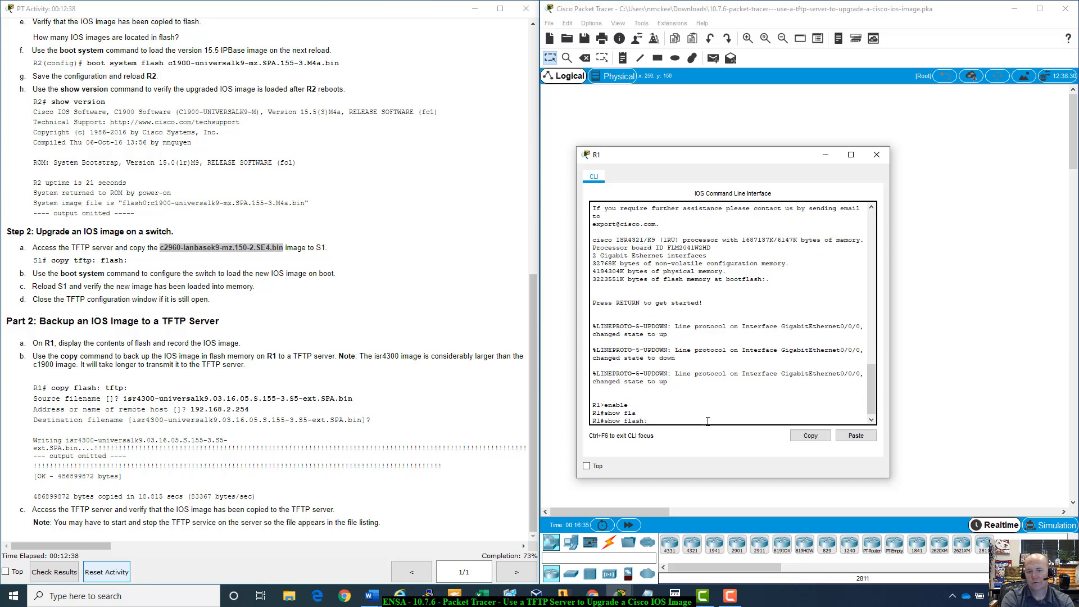
key(Return)
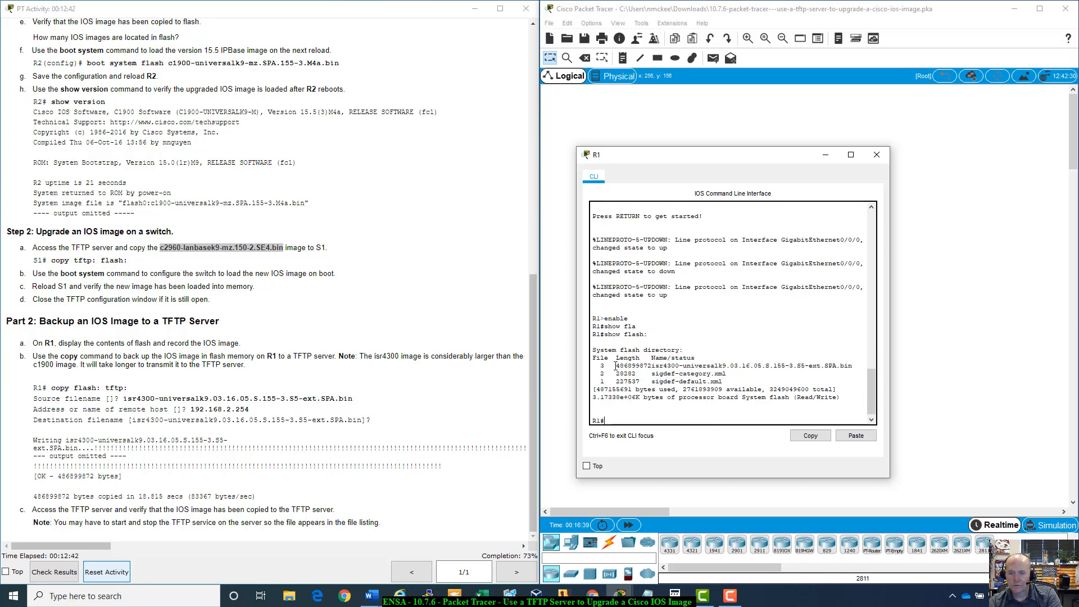
- Copy the isr4300 IOS image filename from R1's flash listing
drag(615, 366, 853, 368)
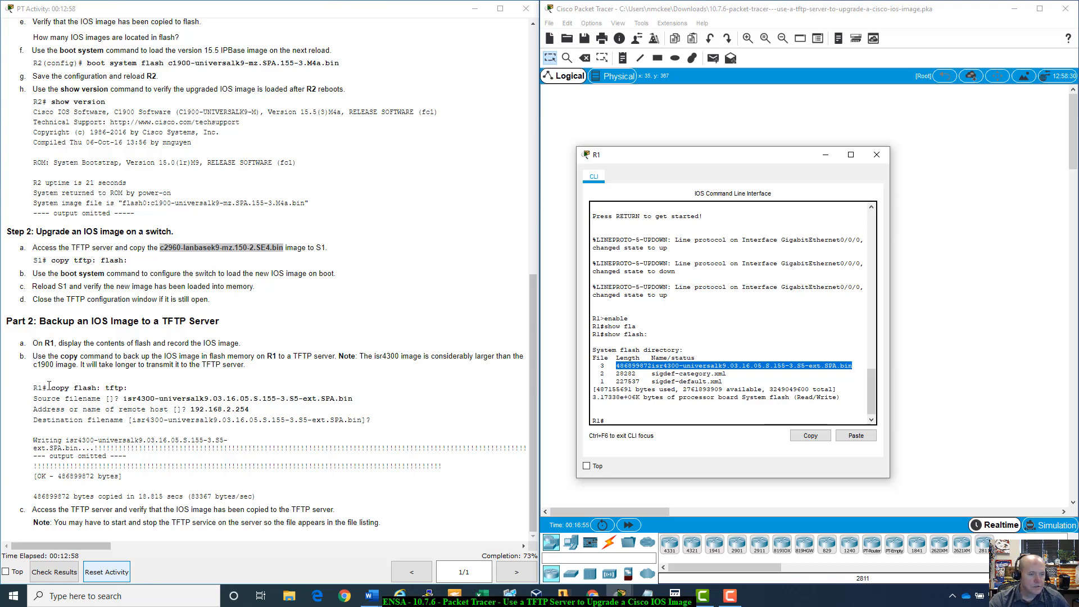
drag(55, 387, 141, 387)
click(147, 387)
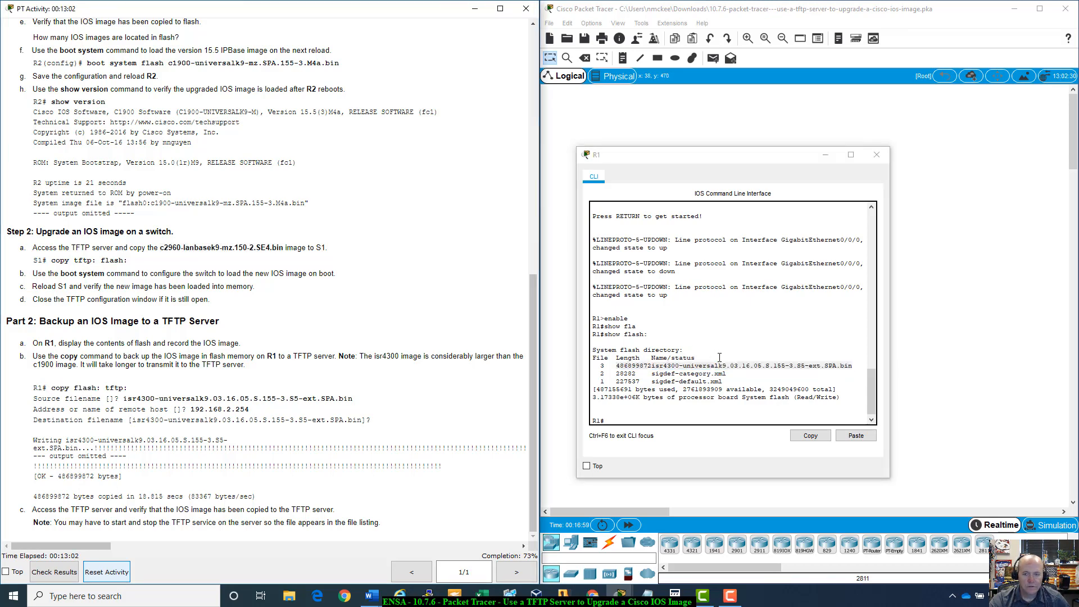
click(680, 374)
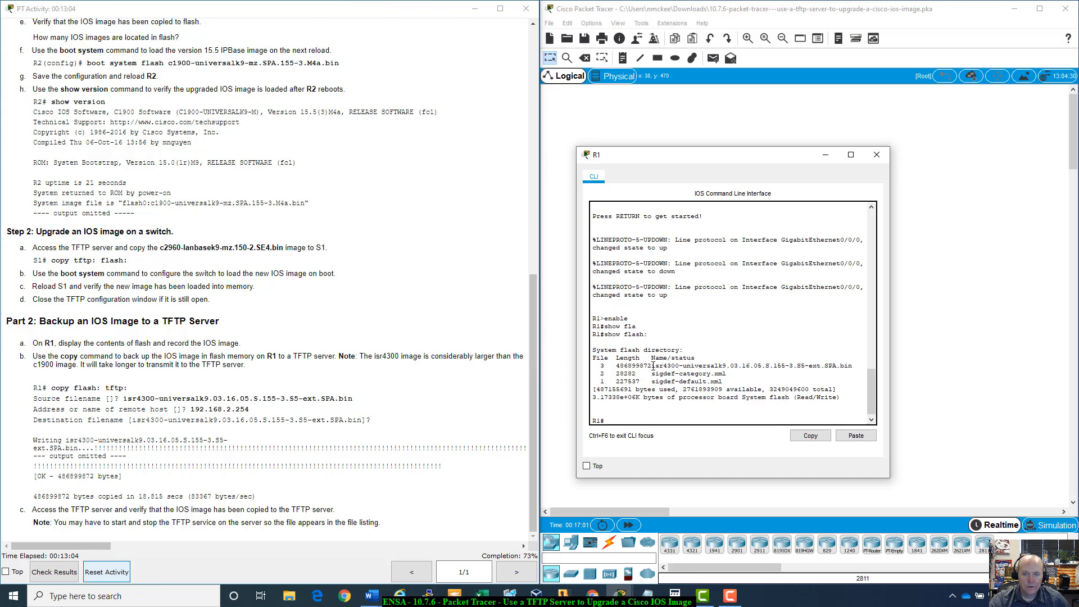
mouse_move(652, 366)
mouse_down()
mouse_move(851, 366)
mouse_move(652, 367)
mouse_up()
right_click(849, 368)
click(874, 371)
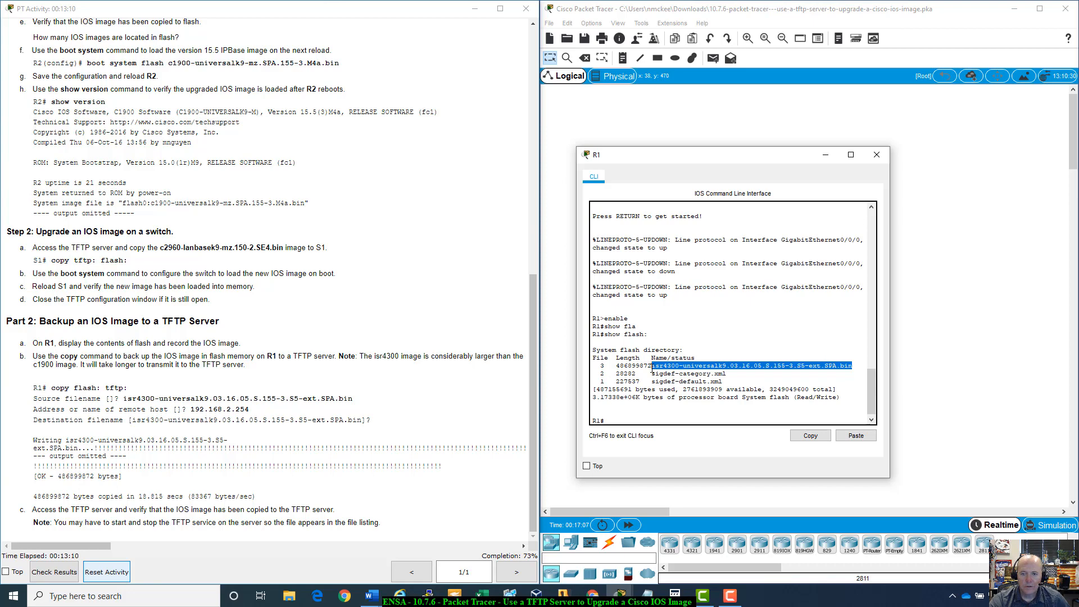
click(810, 435)
click(621, 420)
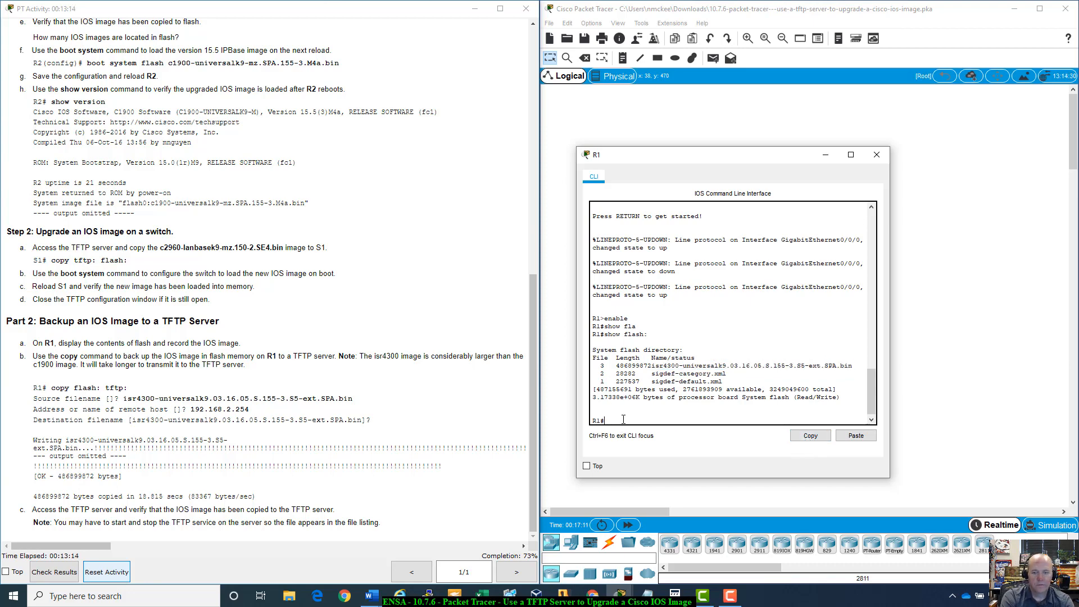
- Copy isr4300-universalk9.03.16.05.S.155-3.S5-ext.SPA.bin from R1's flash to the TFTP server at 192.168.2.254, keeping the default destination name
text(copy flash:)
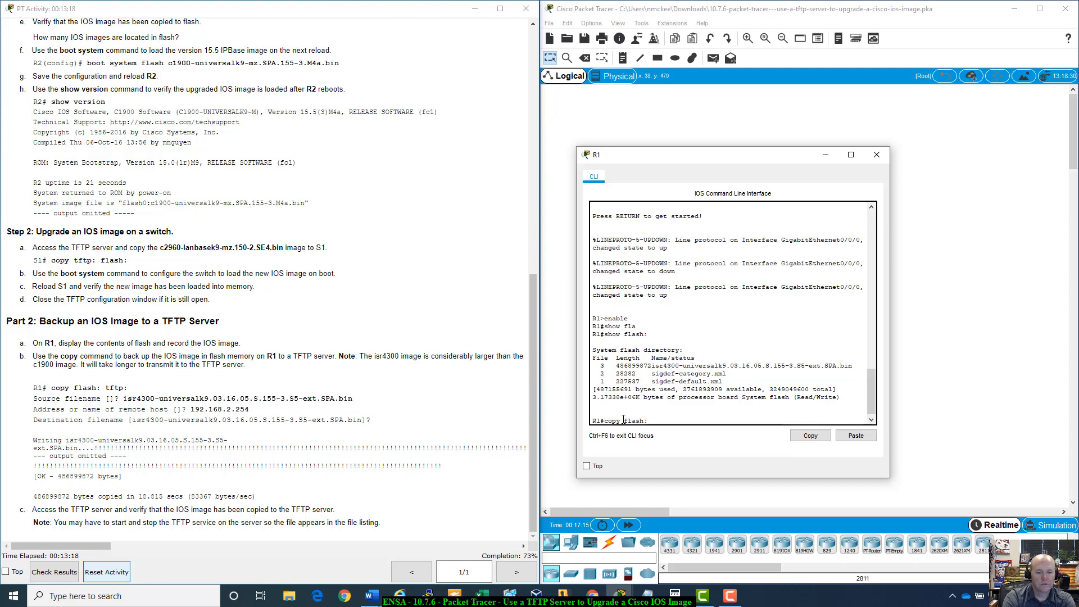
text( tftt)
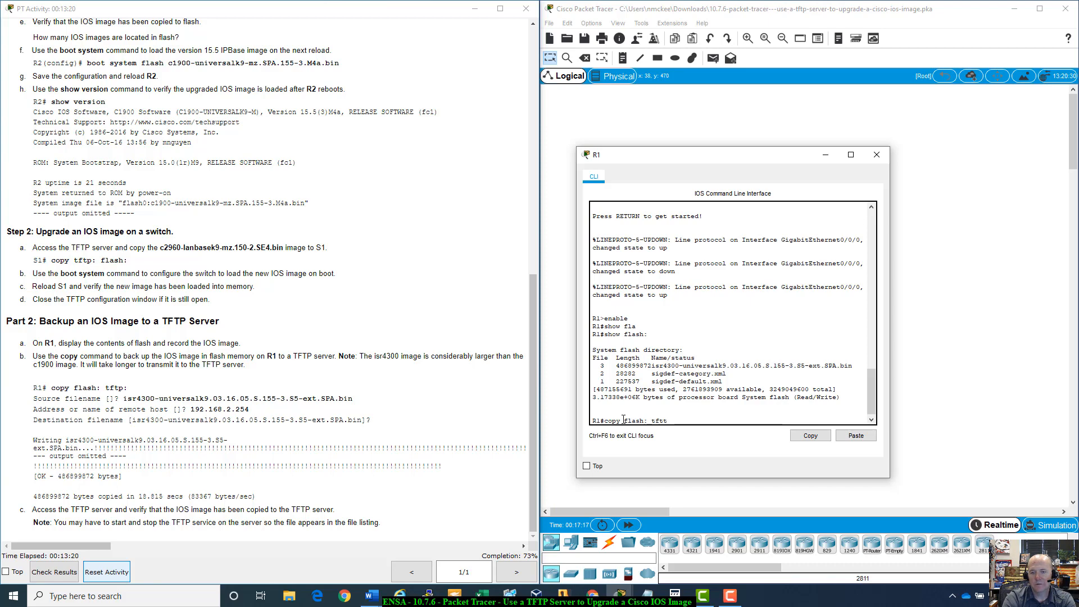
key(BackSpace)
text(p:)
key(Return)
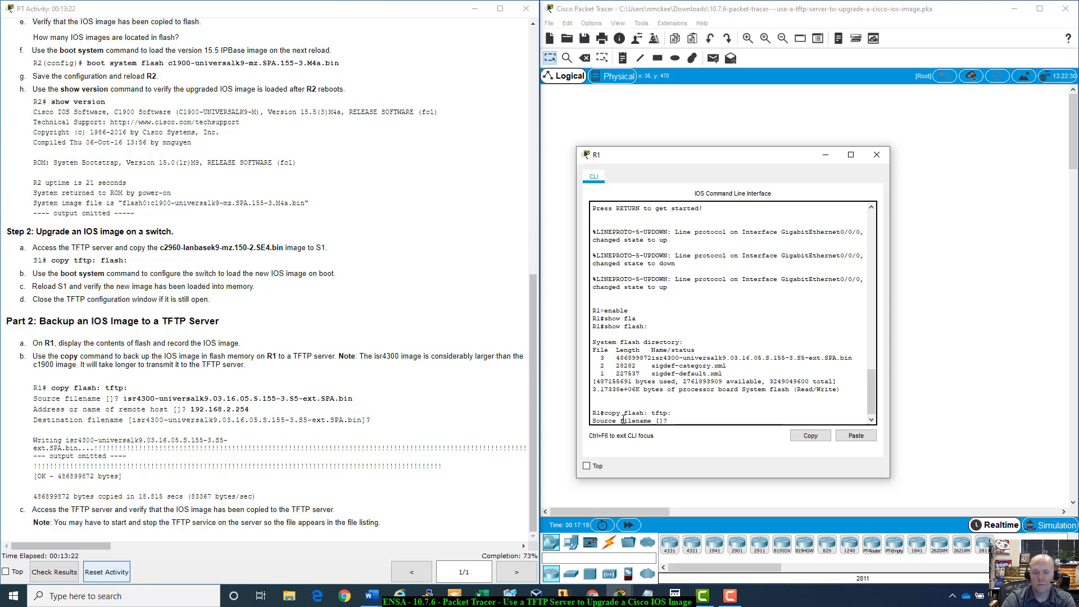
right_click(683, 415)
click(720, 437)
key(Return)
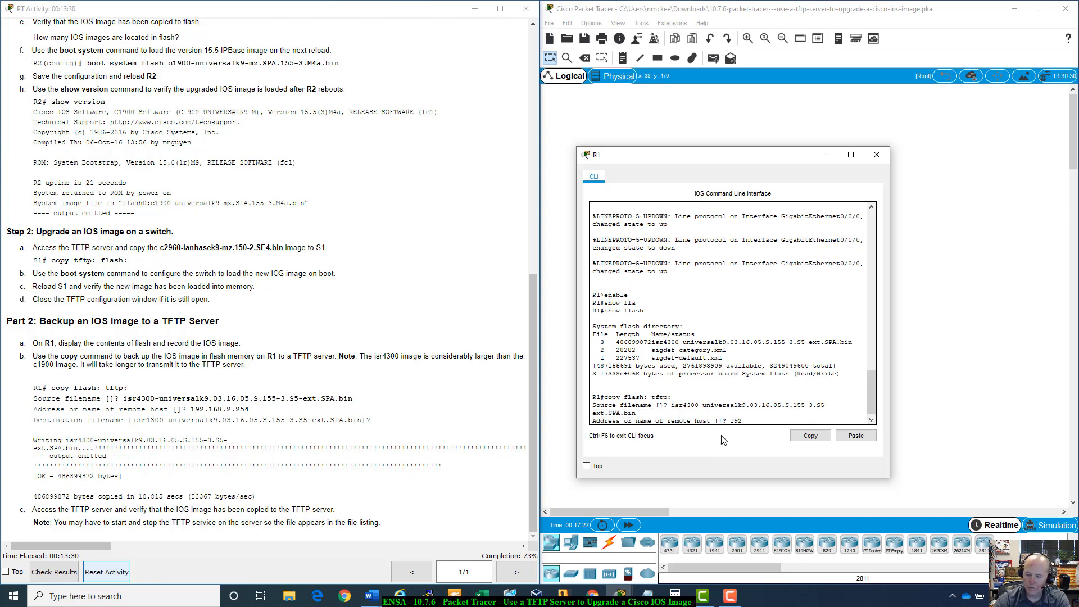
text(192.168.2.254)
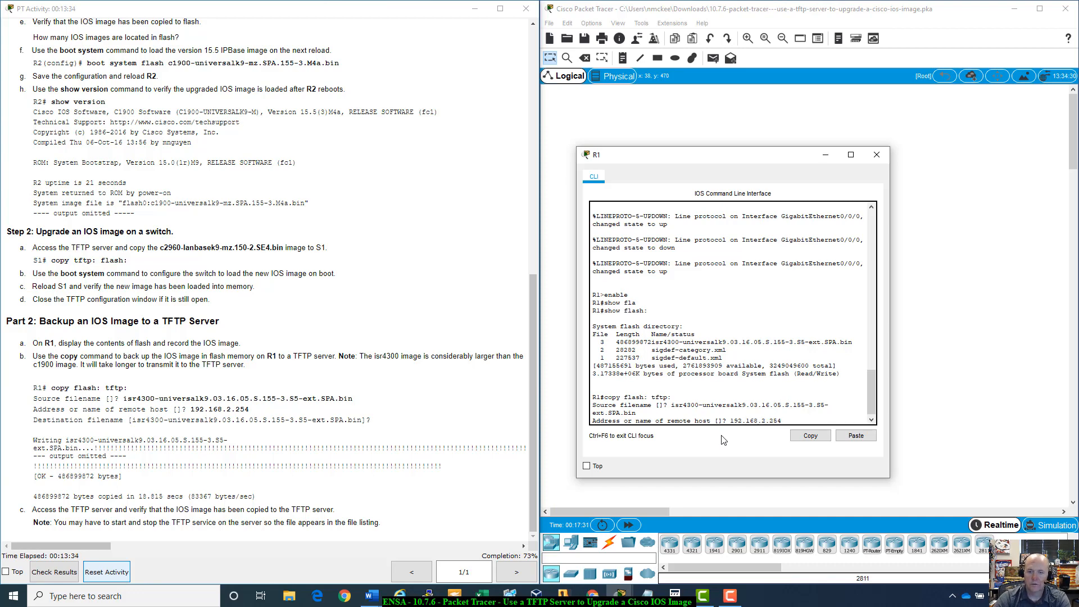
key(Return)
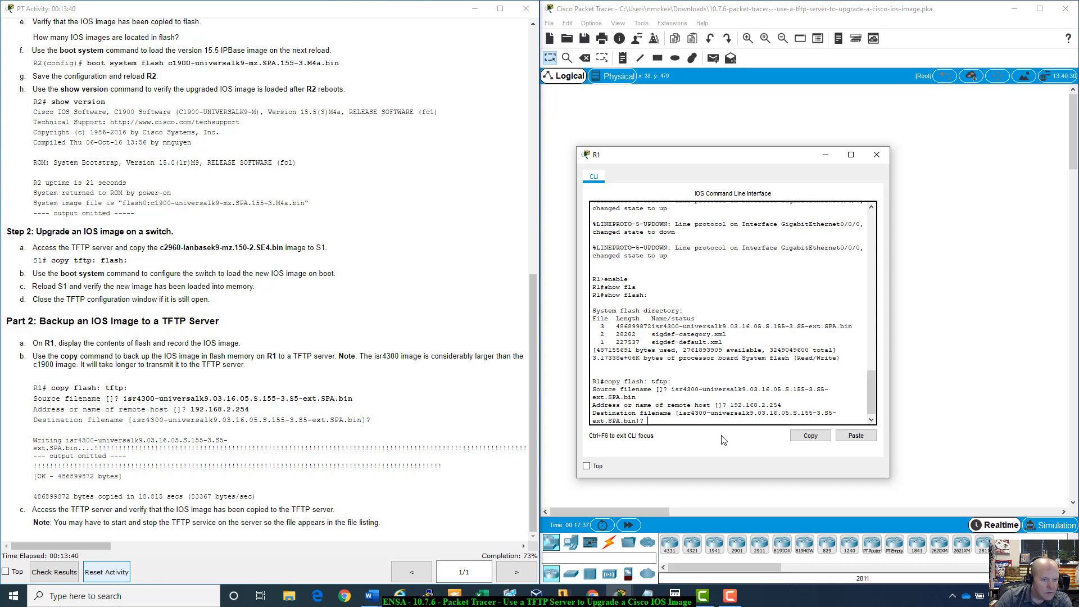
key(Return)
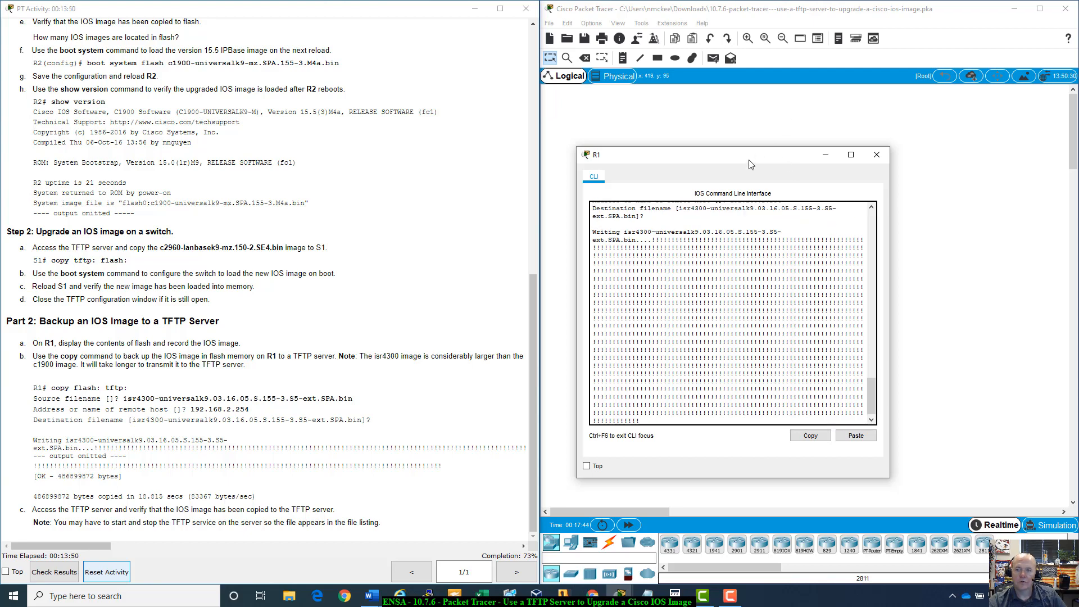
- Close R1's command line window
drag(748, 165, 826, 217)
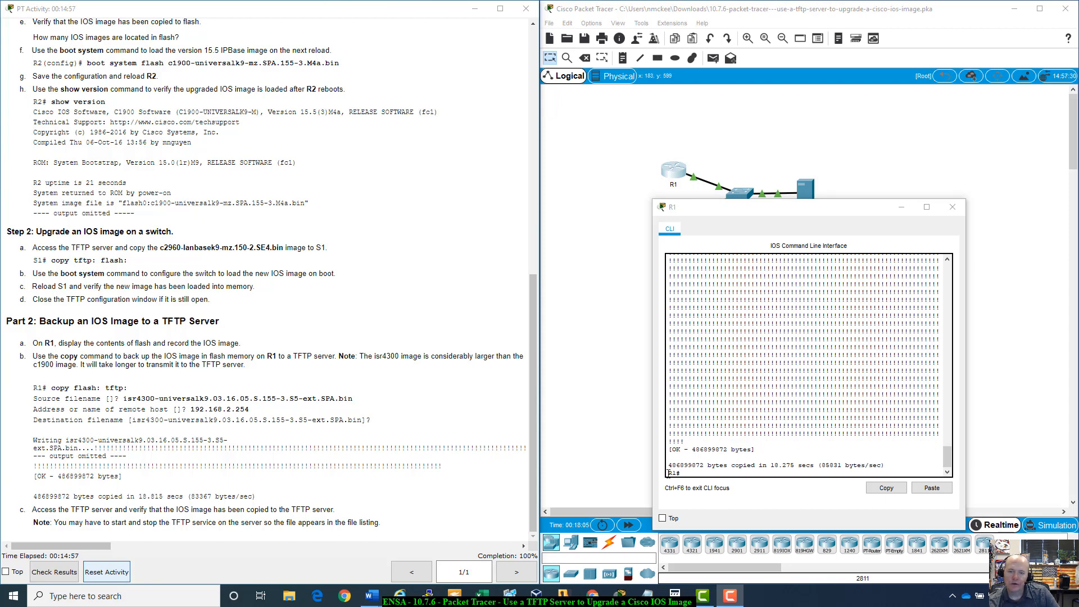
drag(669, 465, 934, 471)
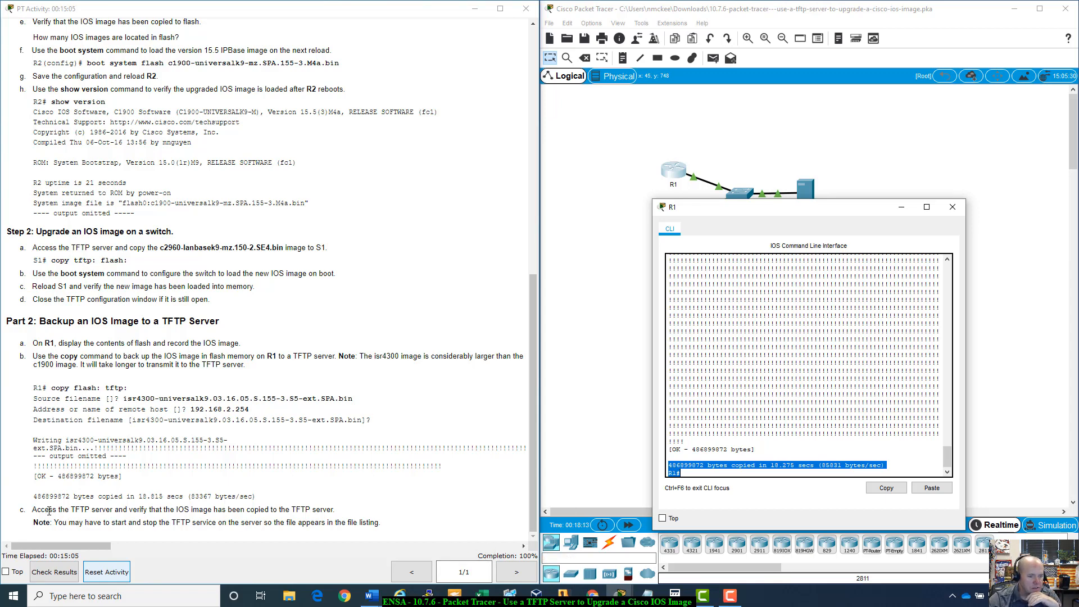
click(953, 206)
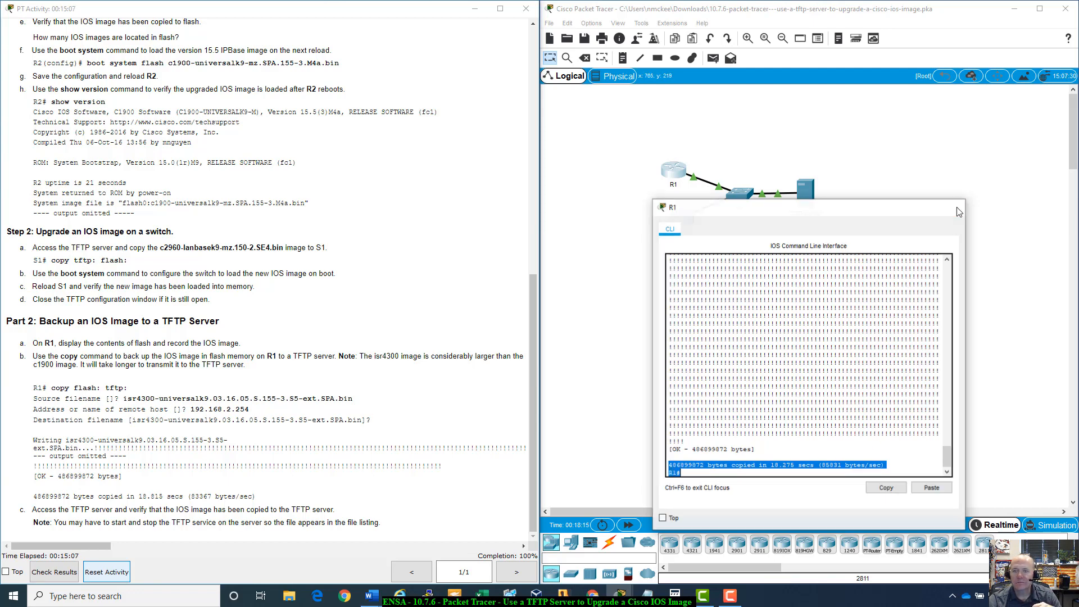
- Open the TFTP Server's TFTP service and check its file list for the backed-up R1 image
click(800, 209)
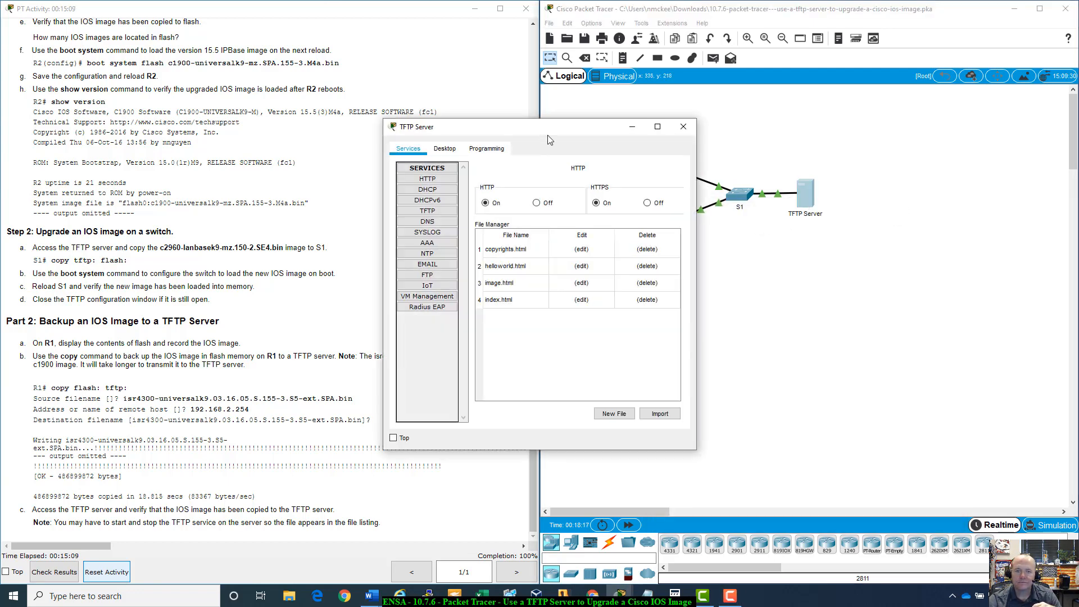
drag(553, 131, 759, 179)
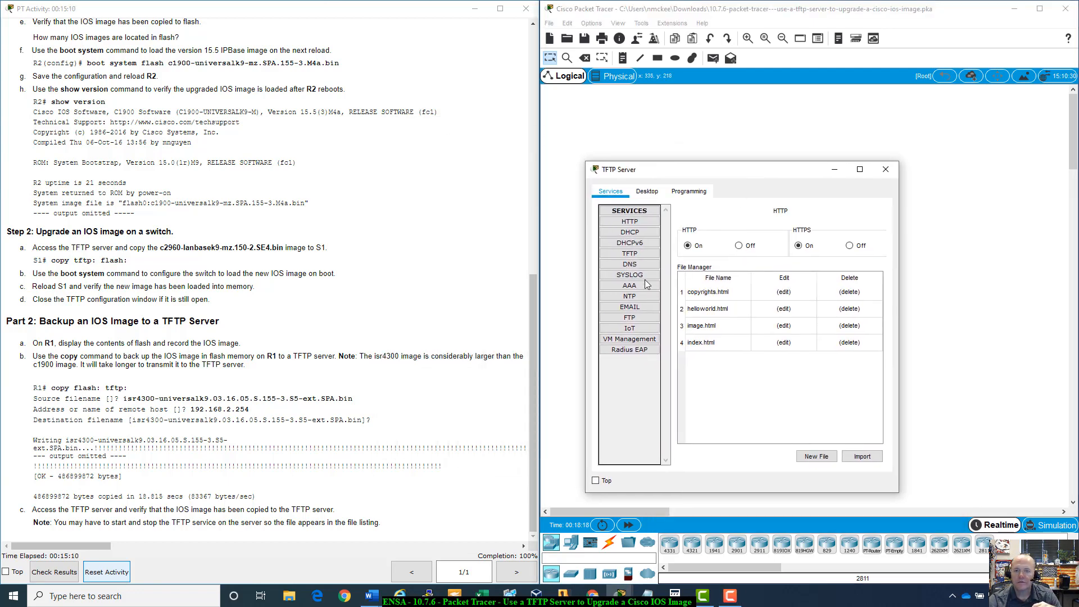
click(630, 254)
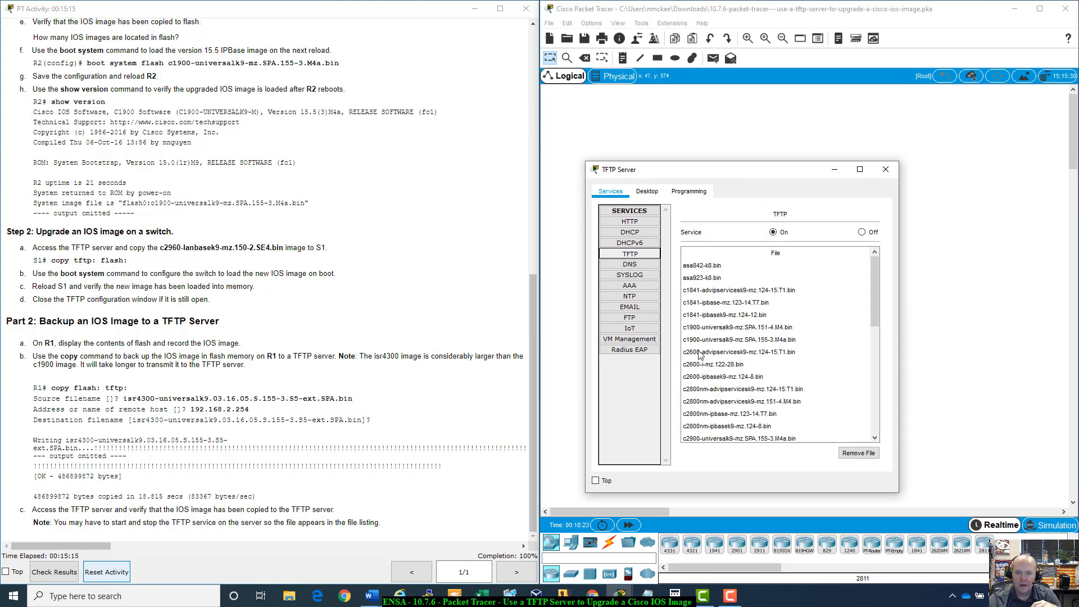
scroll(717, 346, down, 10)
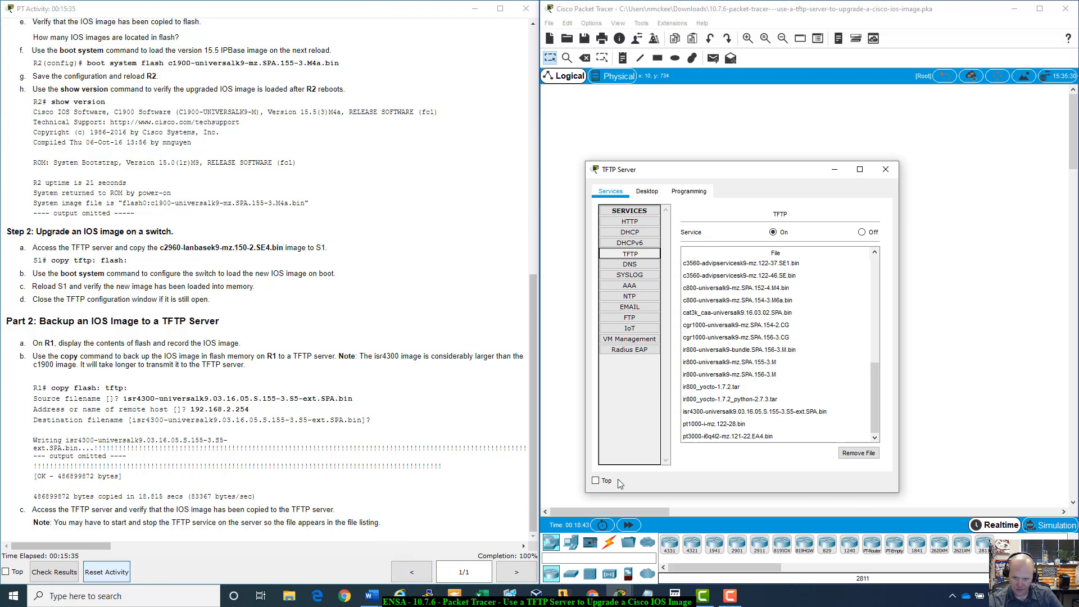
click(896, 172)
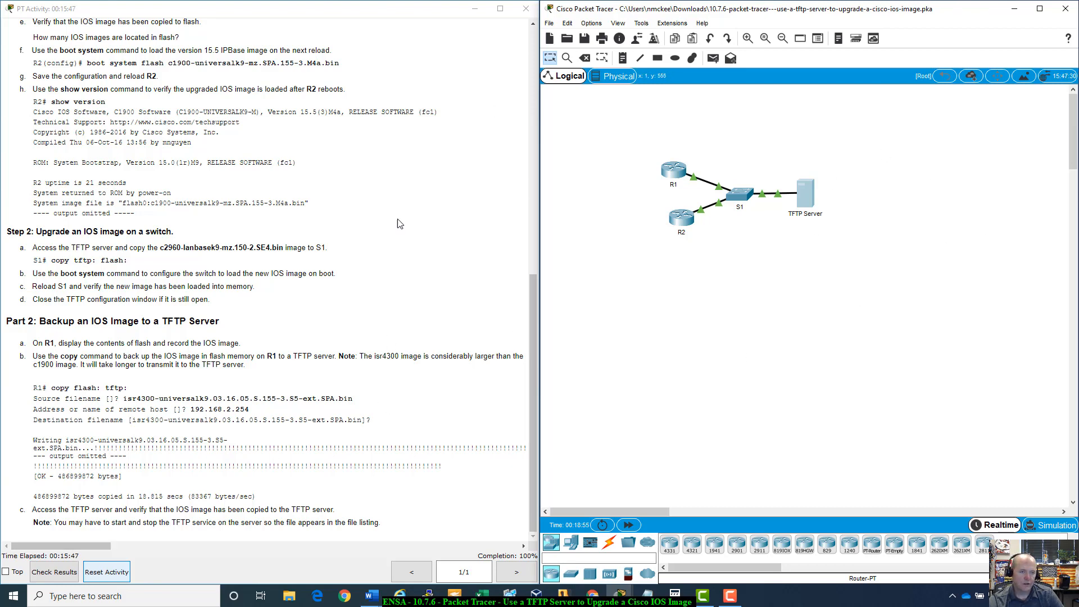
- Check the activity results and review the assessment items
click(54, 571)
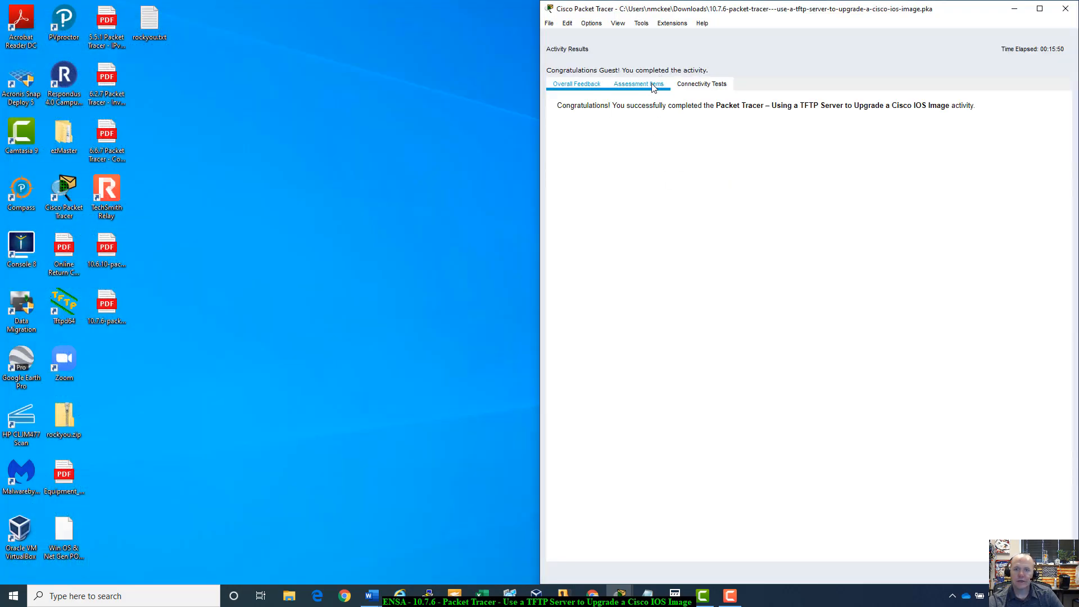
click(653, 86)
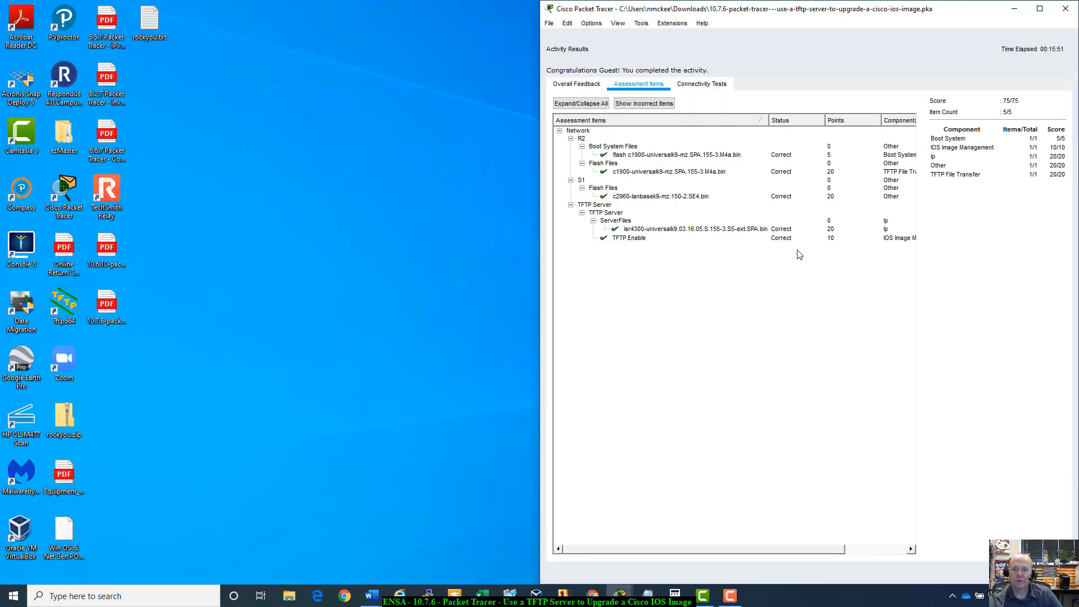
click(1047, 572)
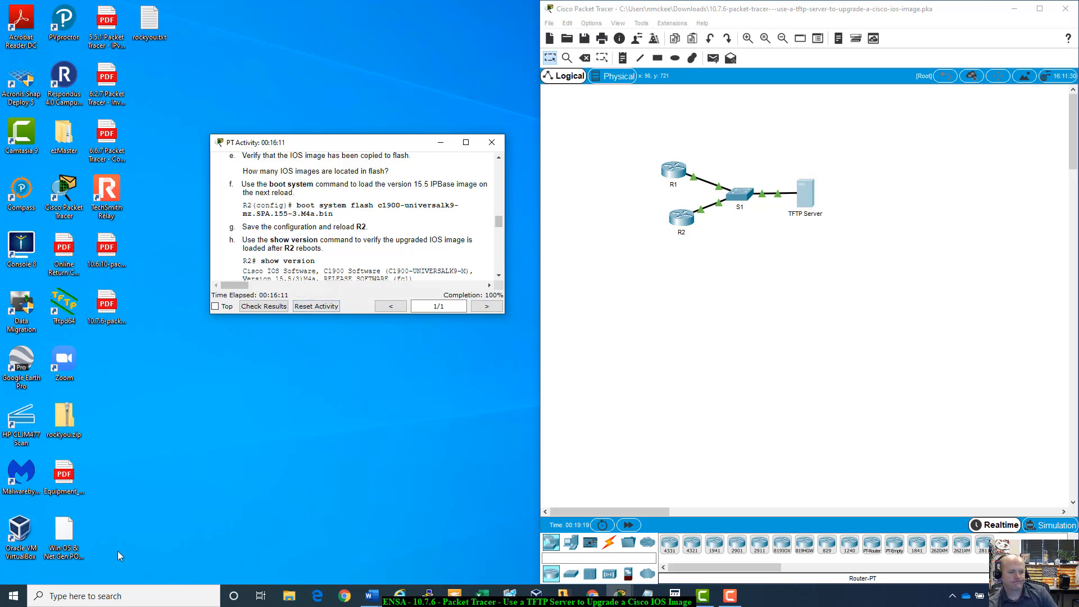
key(F10)
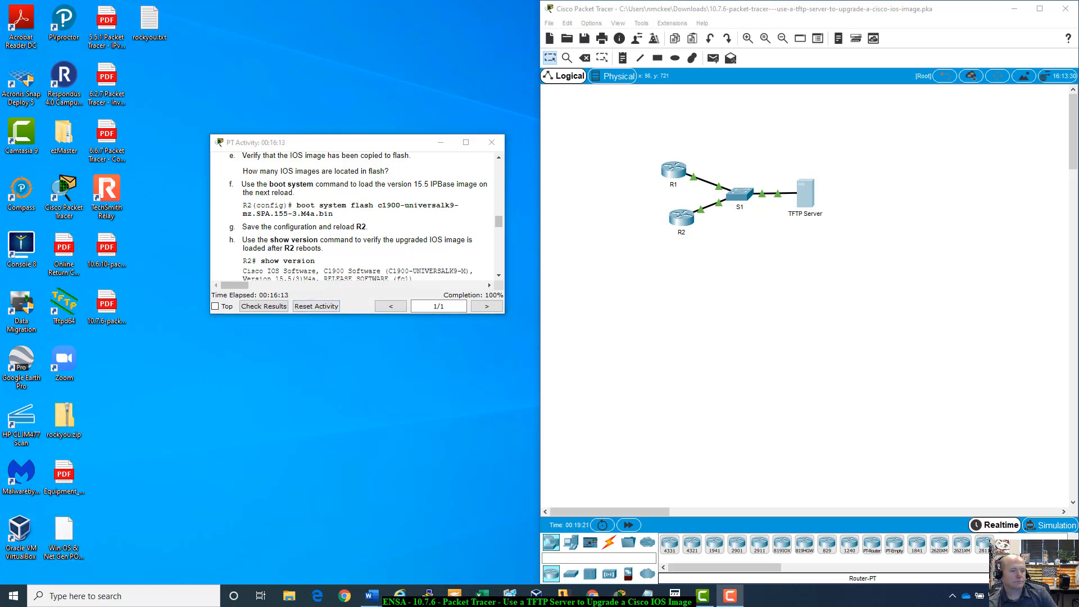